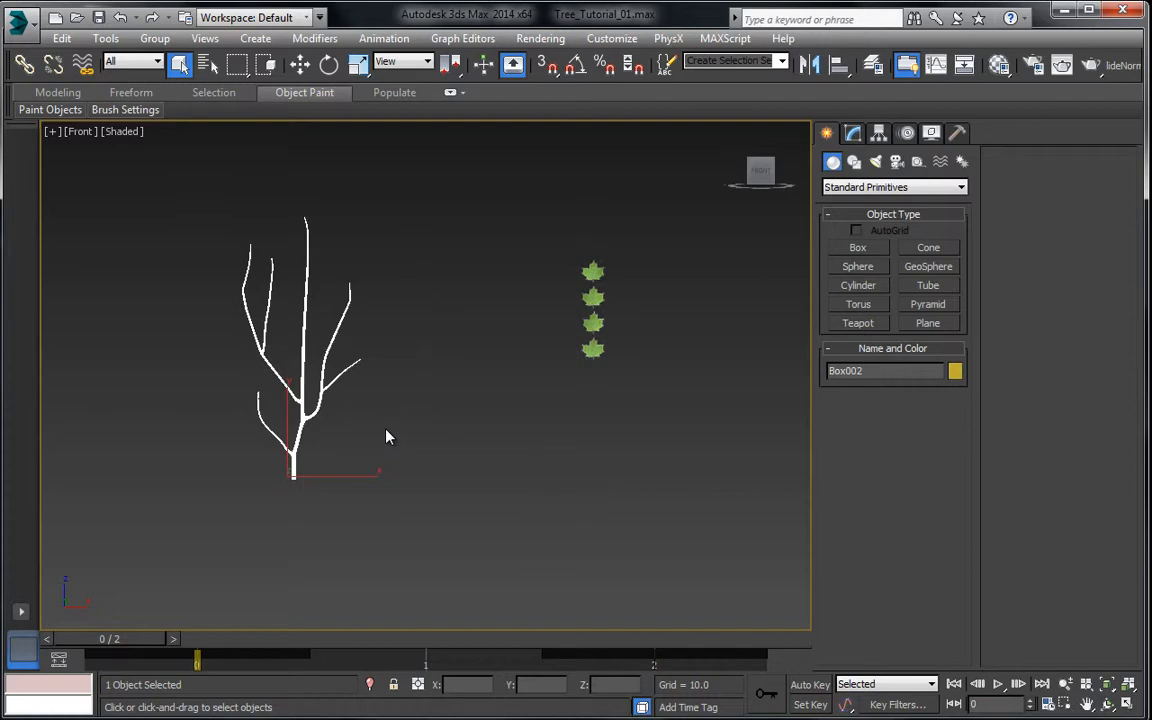
# Step: Set the diffuse color of the unused material 07 - Default to dark brown with RGB 42, 12, 0
pyautogui.moveTo(346, 438); pyautogui.dragTo(428, 428, button='middle')
pyautogui.press('m')
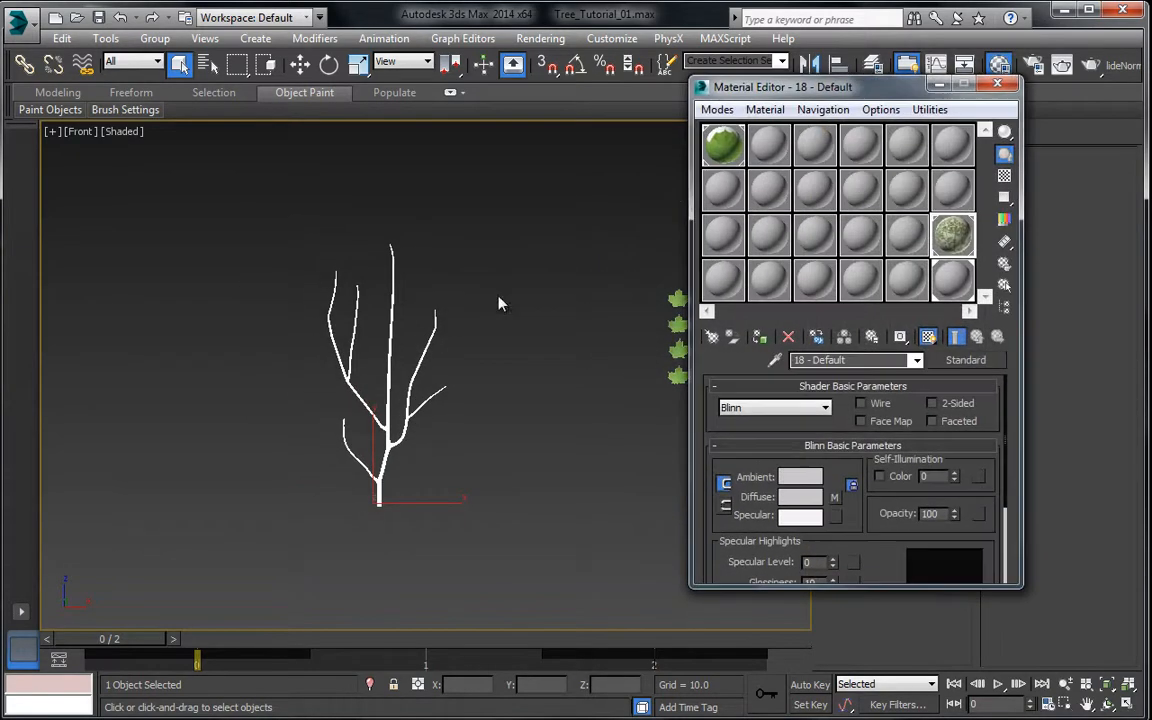
pyautogui.click(712, 191)
pyautogui.click(799, 497)
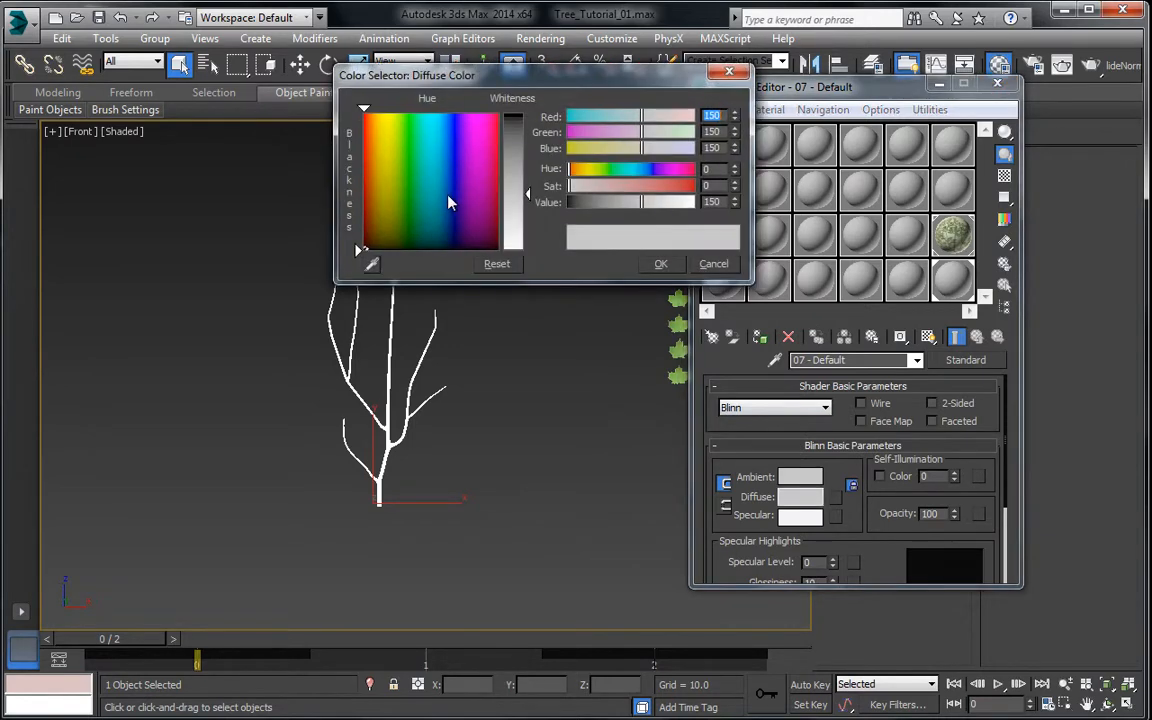
pyautogui.moveTo(400, 212); pyautogui.dragTo(366, 217)
pyautogui.moveTo(527, 185); pyautogui.dragTo(523, 114)
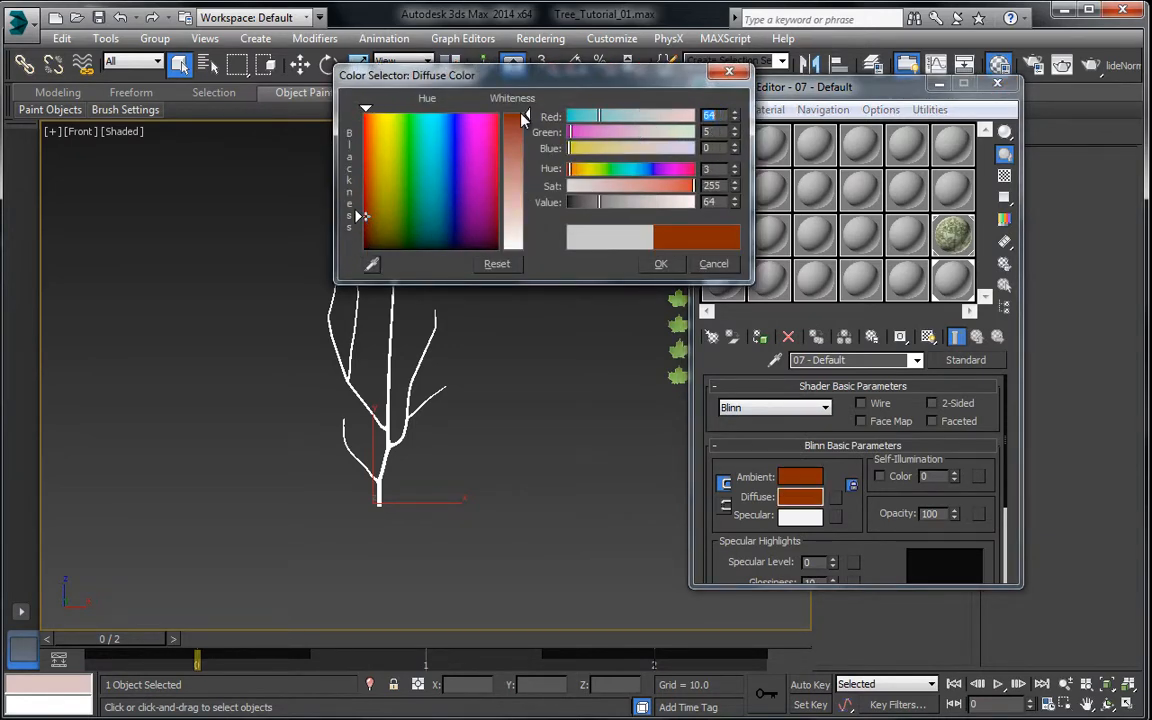
pyautogui.moveTo(369, 217); pyautogui.dragTo(371, 229)
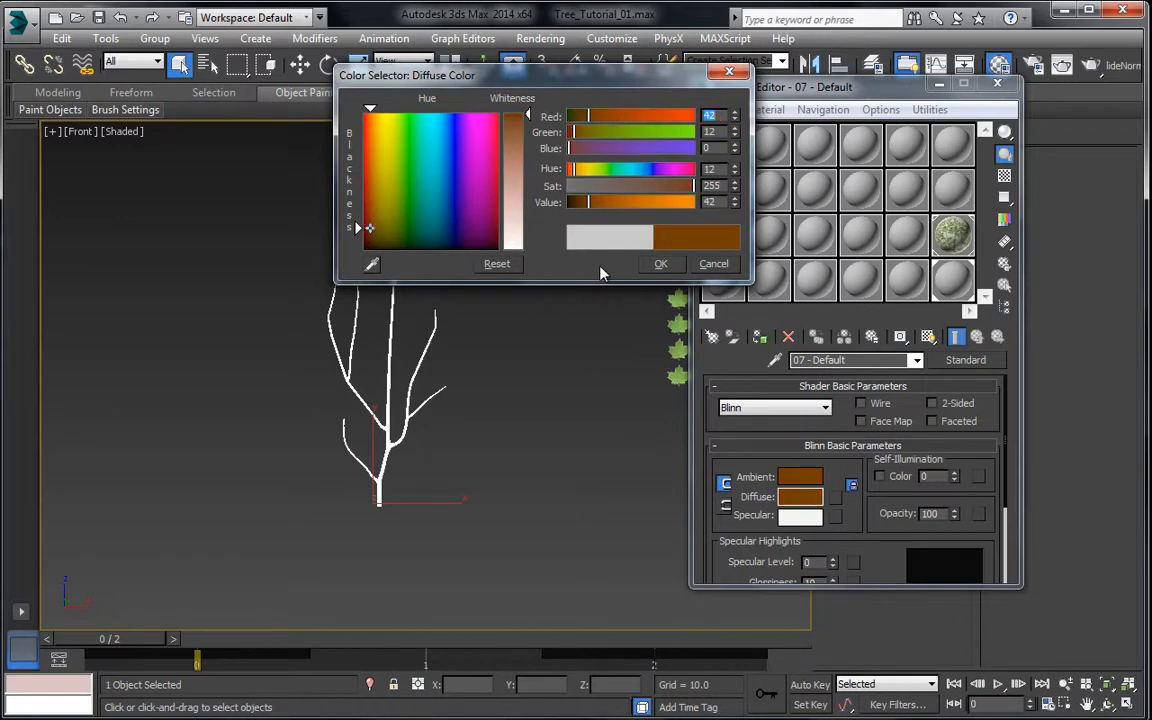
pyautogui.click(659, 265)
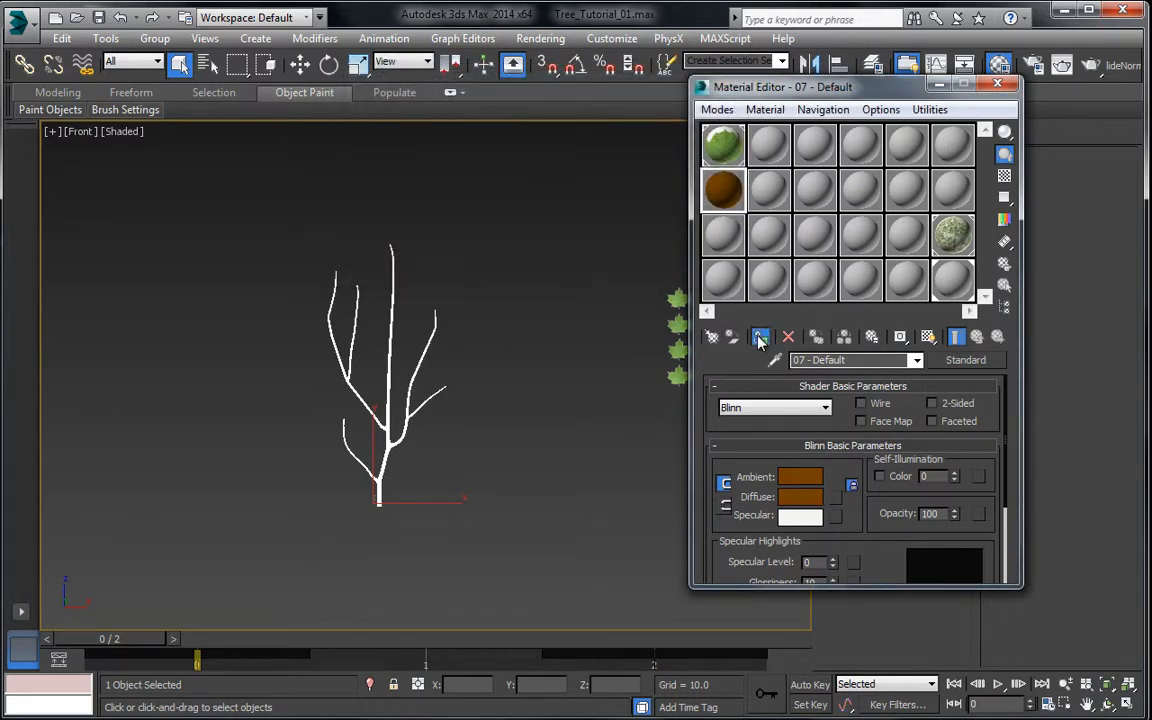
# Step: Assign the brown material to the tree, show it shaded in the viewport, and close the Material Editor
pyautogui.moveTo(470, 247); pyautogui.dragTo(469, 279)
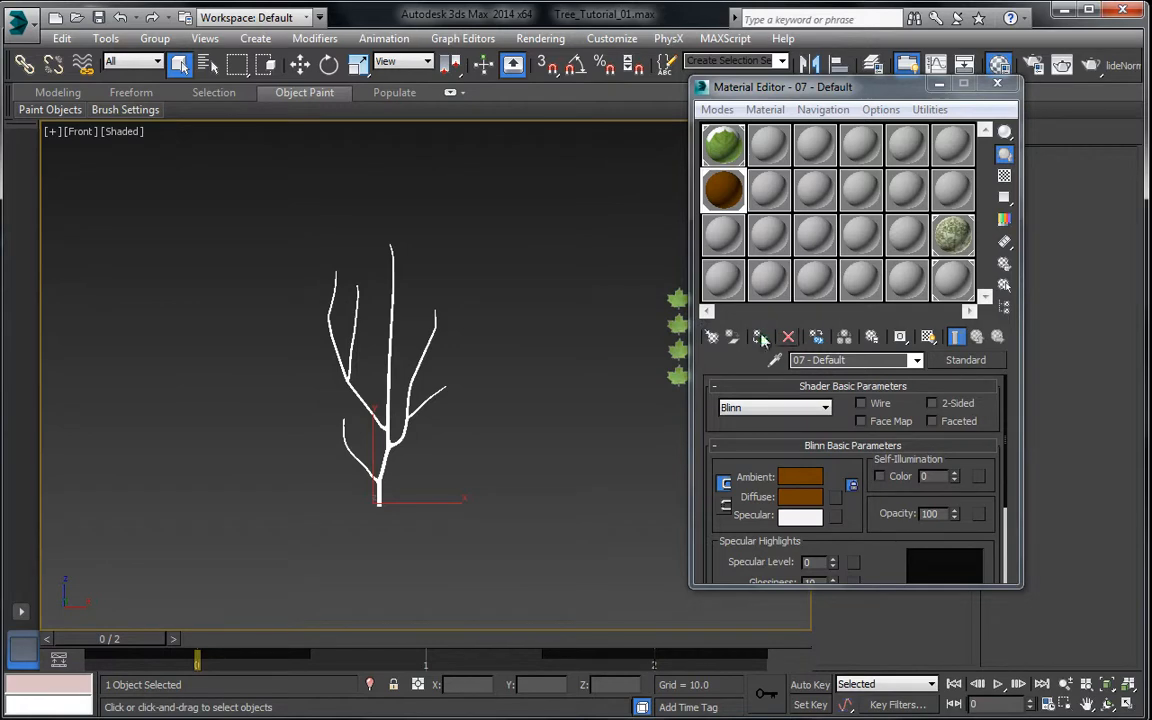
pyautogui.click(930, 337)
pyautogui.click(425, 324)
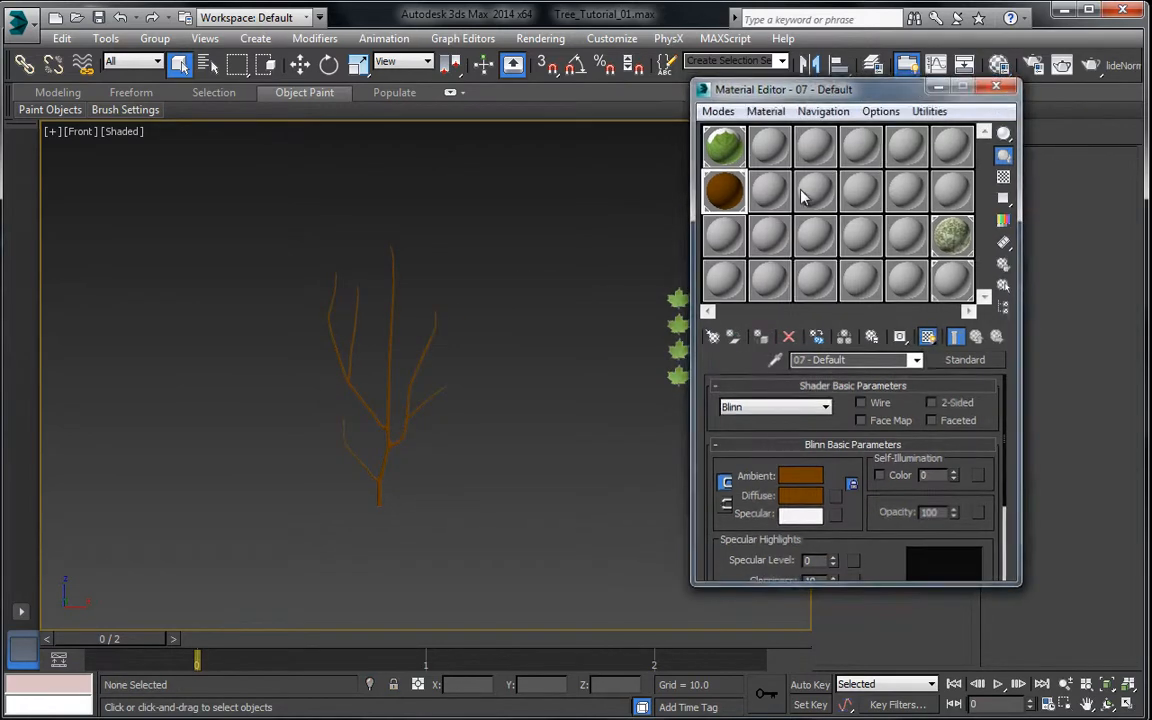
pyautogui.click(997, 84)
# Step: Inspect the column of four maple leaf models up close, selecting the leaves in turn
pyautogui.moveTo(650, 252); pyautogui.dragTo(746, 427)
pyautogui.click(550, 287)
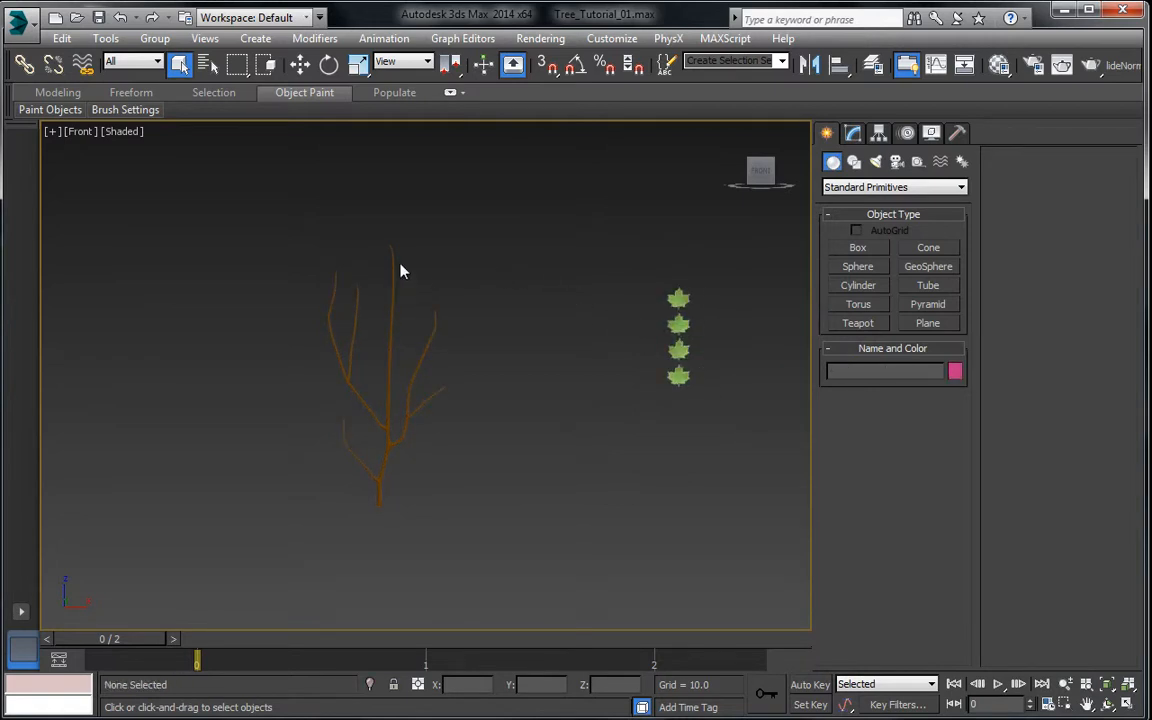
pyautogui.moveTo(640, 309); pyautogui.dragTo(497, 250, button='middle')
pyautogui.scroll(6, 548, 308)
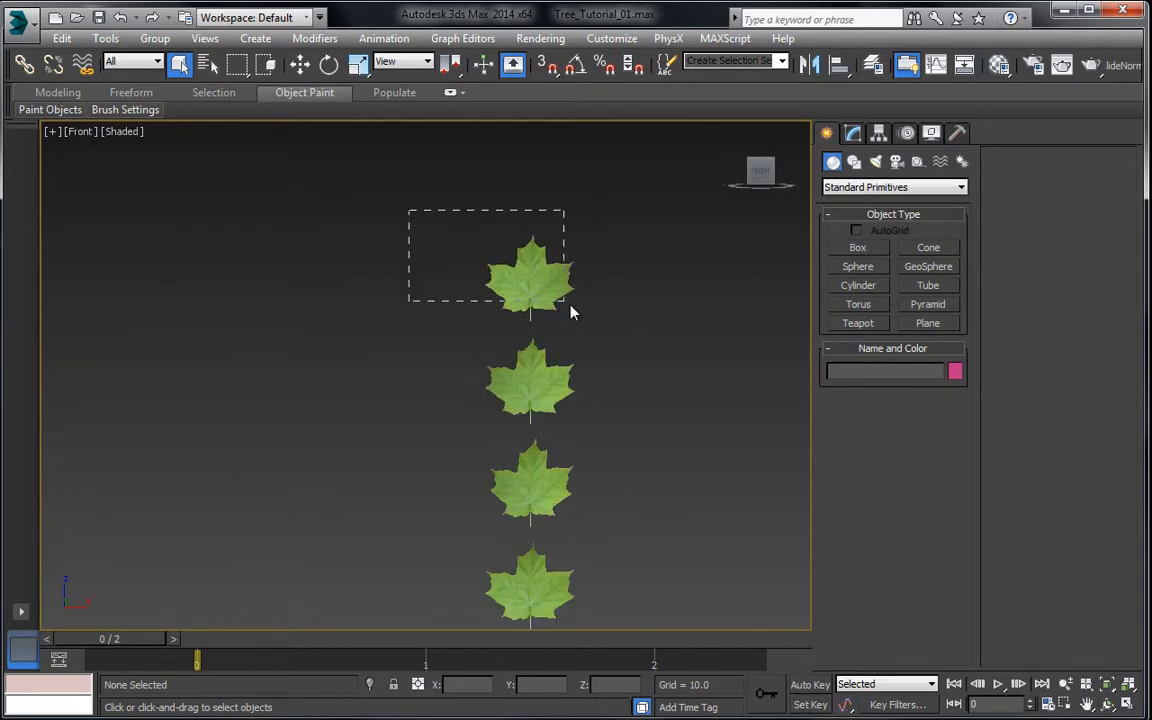
pyautogui.moveTo(571, 313); pyautogui.dragTo(568, 321)
pyautogui.scroll(3, 568, 321)
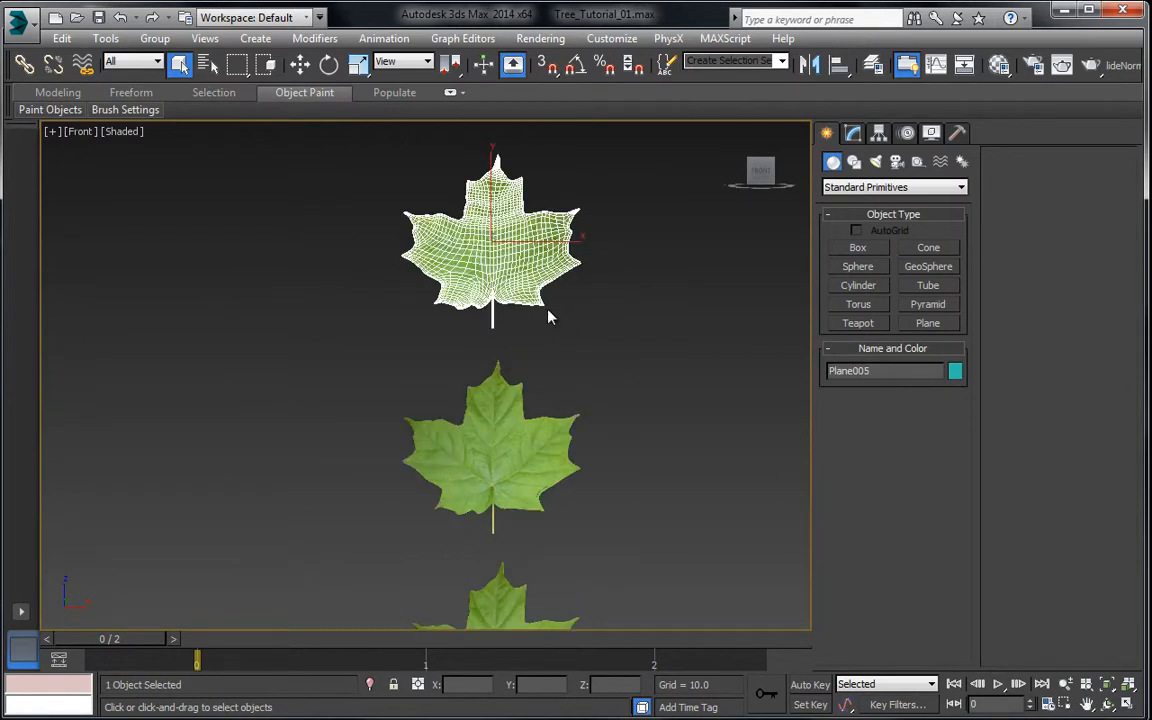
pyautogui.click(293, 72)
pyautogui.click(430, 200)
pyautogui.click(457, 252)
pyautogui.moveTo(467, 360); pyautogui.dragTo(501, 283, button='middle')
pyautogui.scroll(-2, 501, 283)
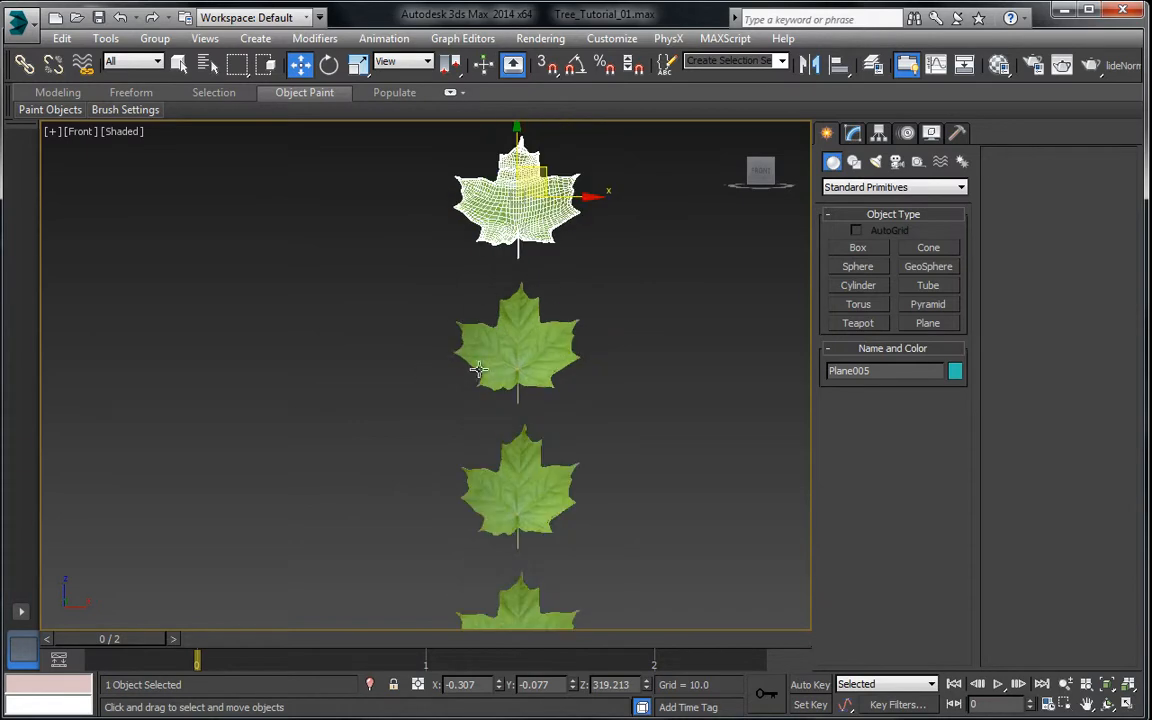
pyautogui.click(478, 369)
pyautogui.scroll(-2, 473, 404)
pyautogui.click(508, 310)
pyautogui.click(502, 388)
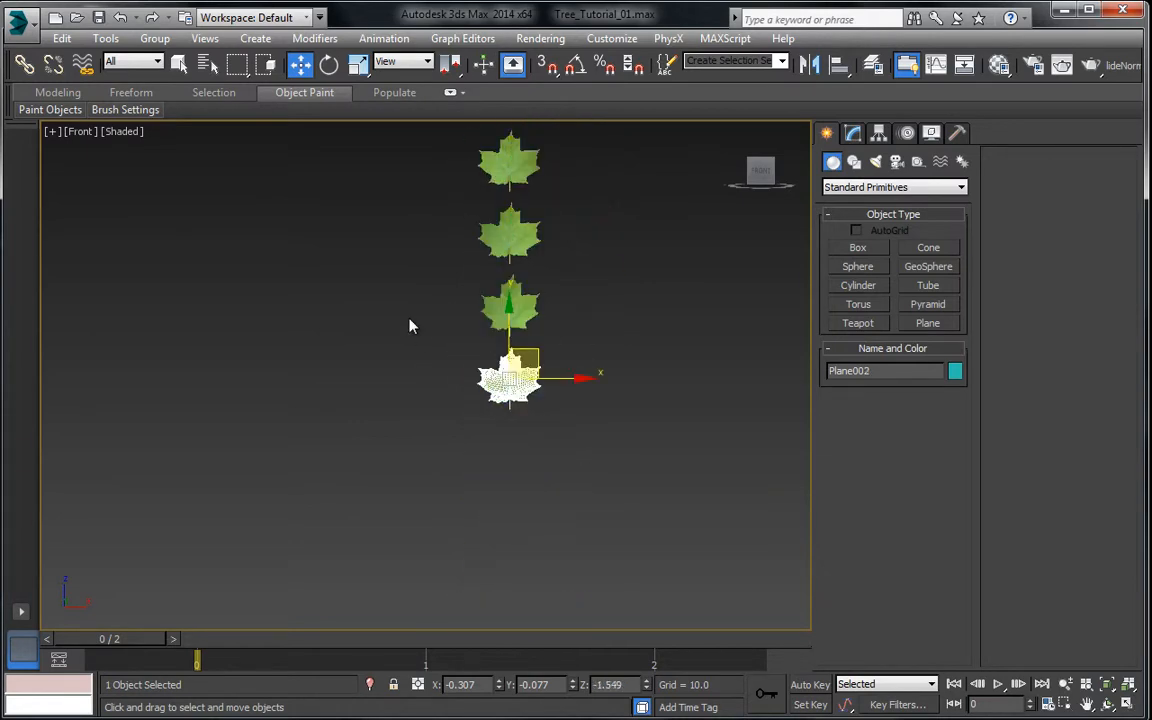
# Step: Unhide all objects and delete the green tree reference plane and the white reference plane behind the lowest leaf
pyautogui.rightClick(411, 285)
pyautogui.click(455, 207)
pyautogui.scroll(-2, 458, 310)
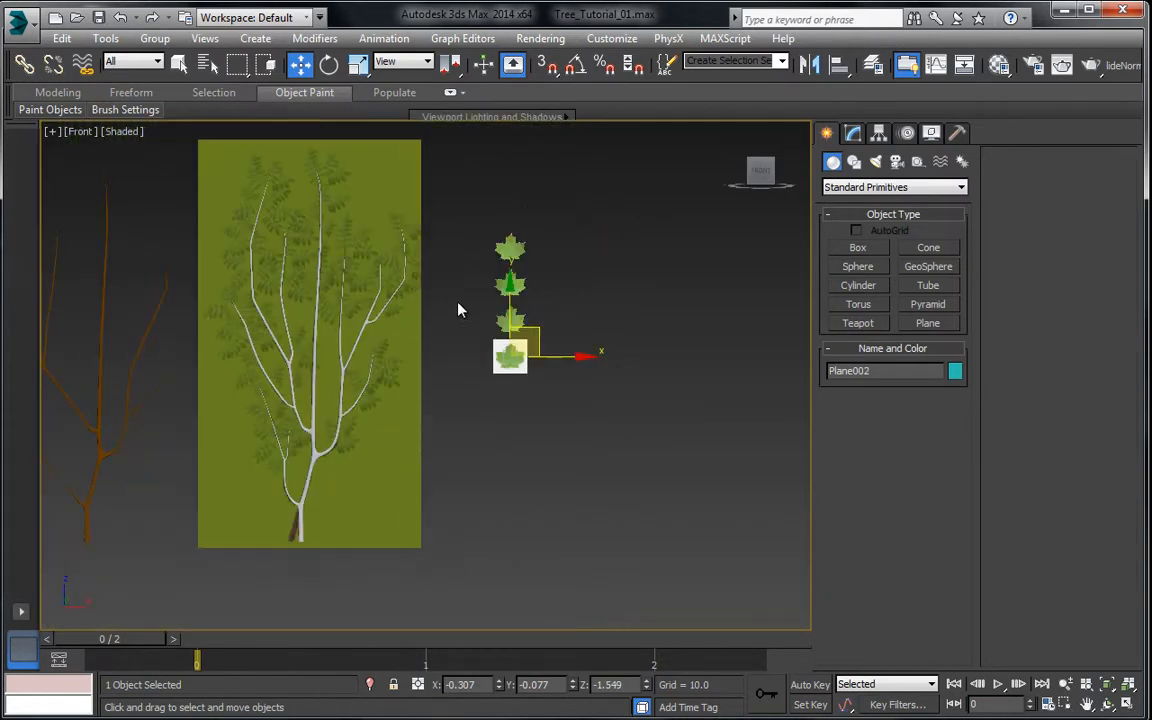
pyautogui.moveTo(458, 310); pyautogui.dragTo(471, 365, button='middle')
pyautogui.click(434, 423)
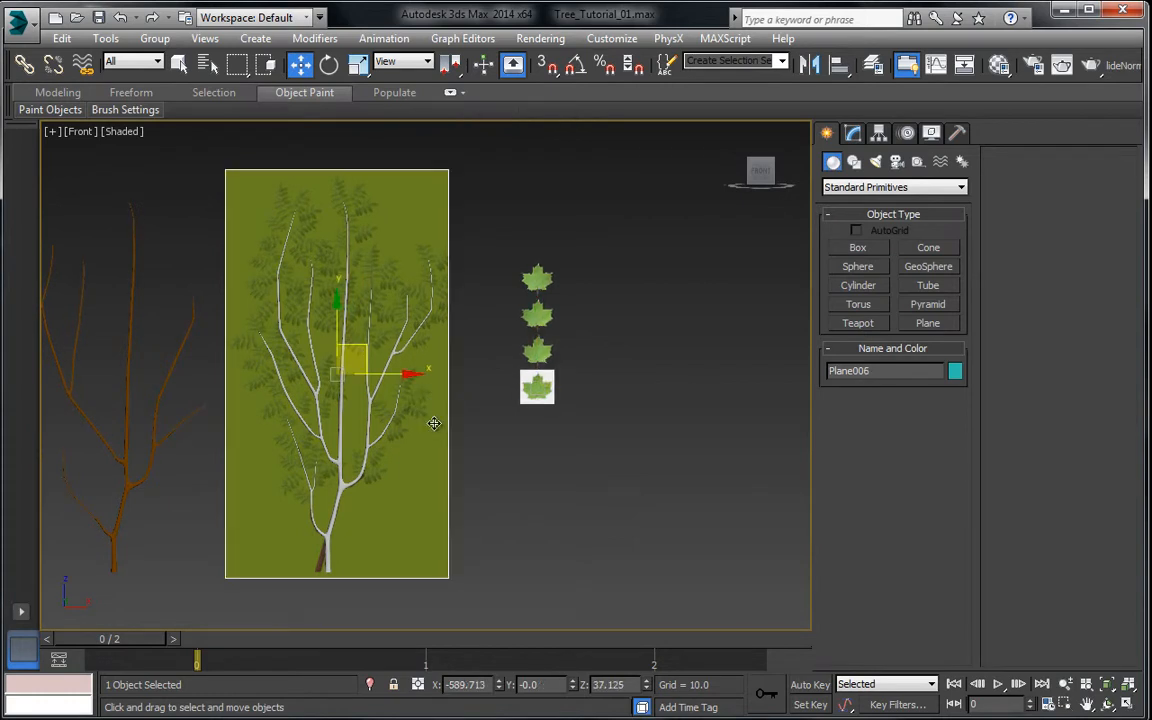
pyautogui.press('Delete')
pyautogui.scroll(8, 491, 319)
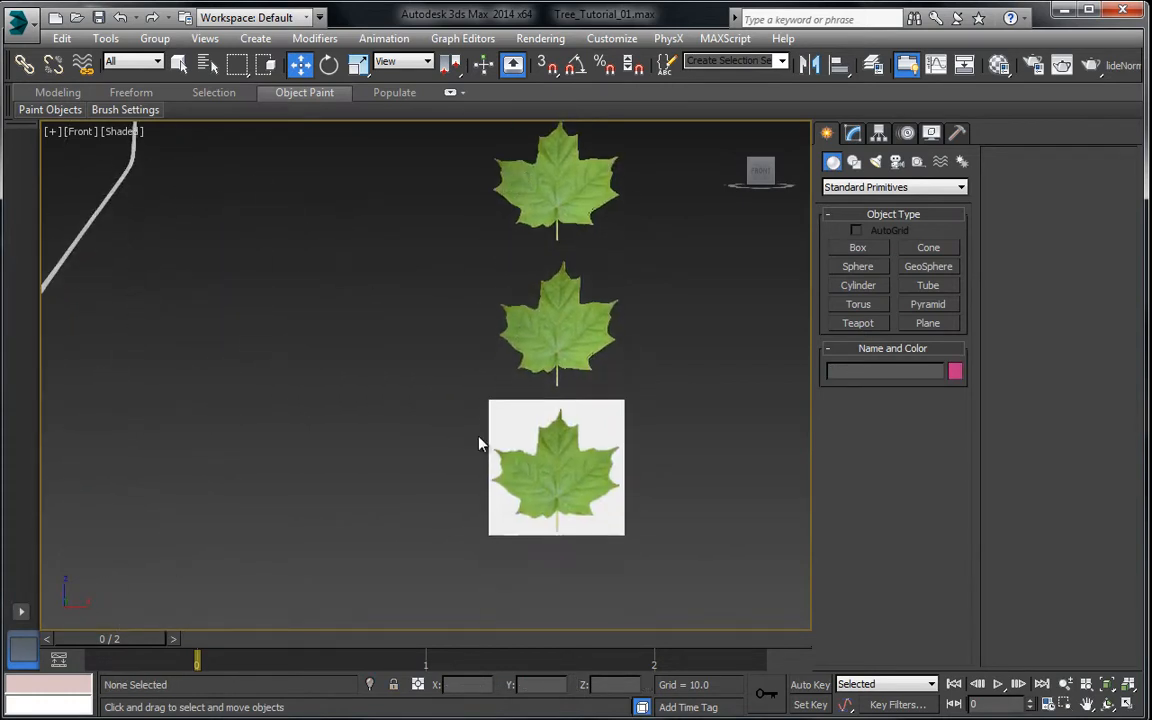
pyautogui.click(495, 421)
pyautogui.press('Delete')
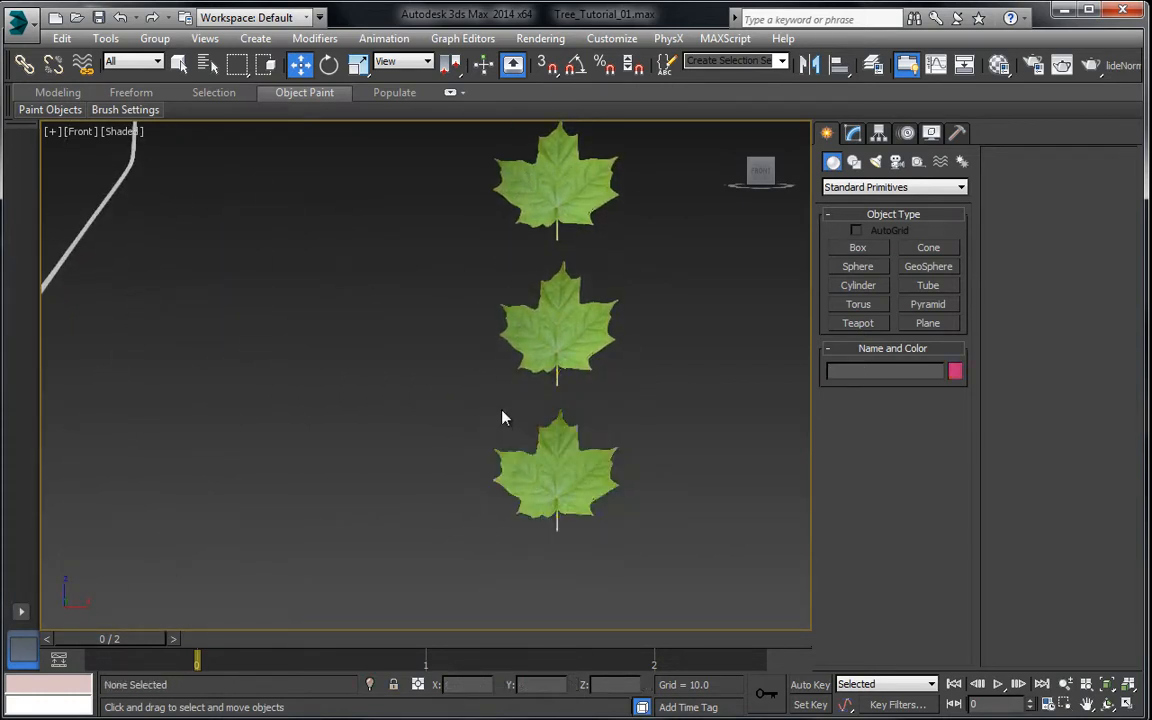
# Step: Select all four leaves and center their pivots to the objects in pivot-only mode
pyautogui.scroll(4, 504, 414)
pyautogui.click(568, 390)
pyautogui.moveTo(568, 390); pyautogui.dragTo(490, 323, button='middle')
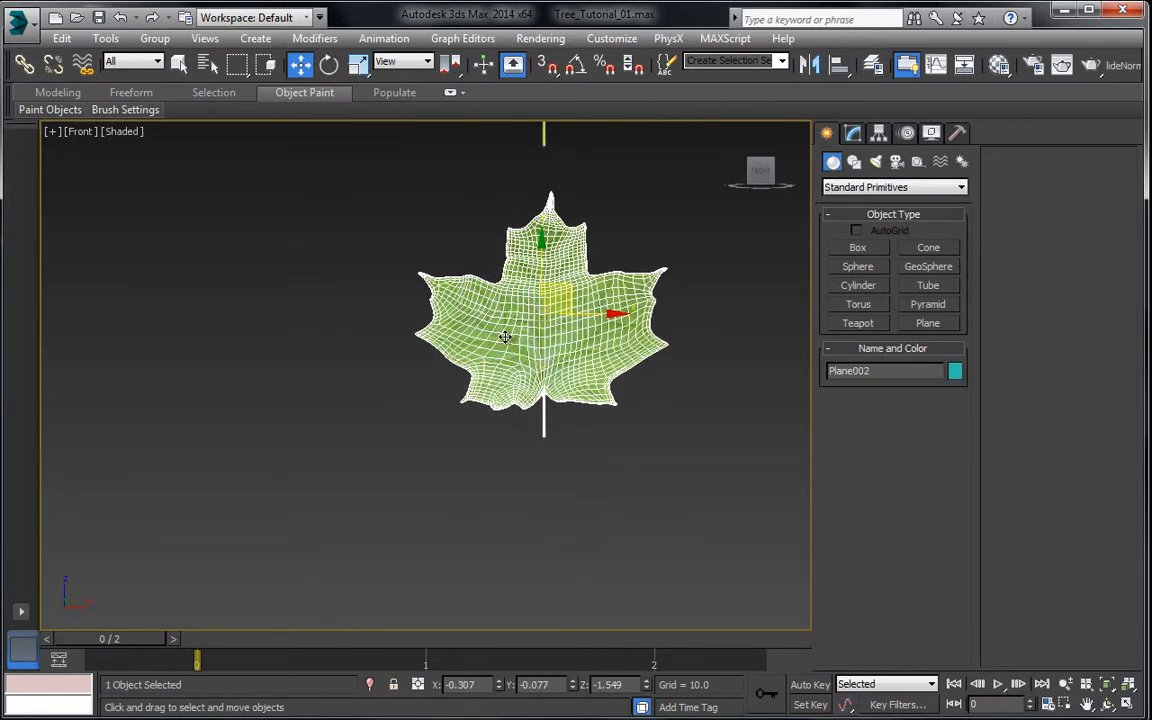
pyautogui.moveTo(544, 444); pyautogui.dragTo(549, 473, button='middle')
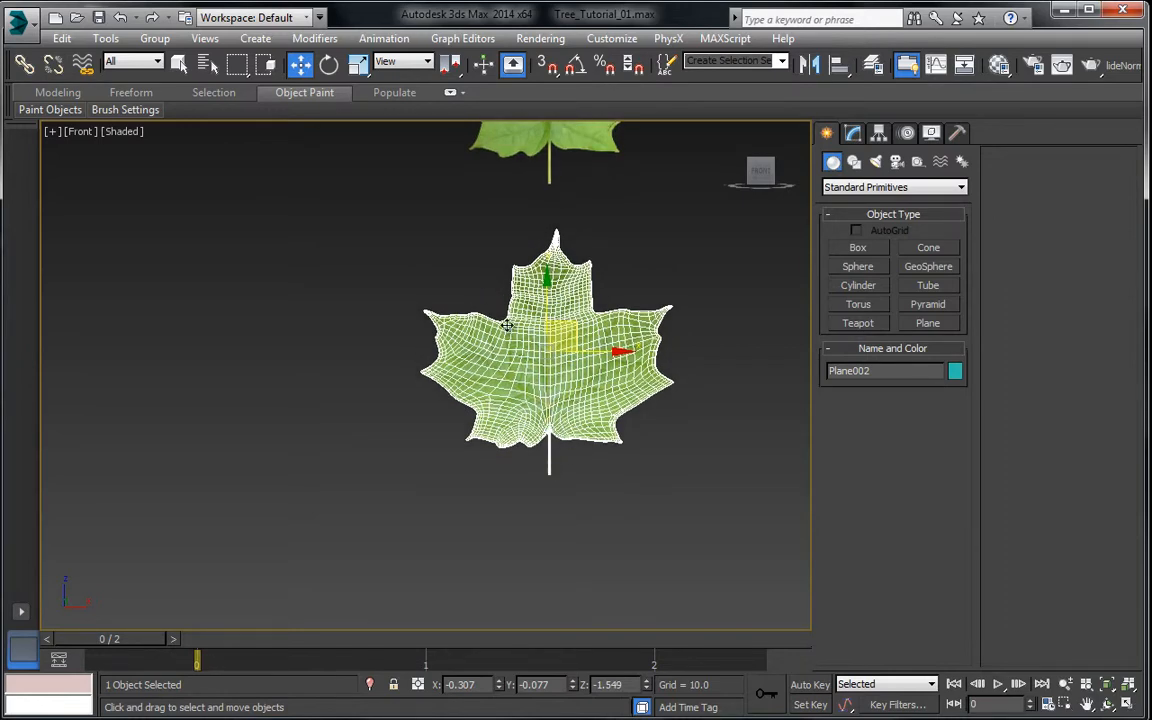
pyautogui.scroll(-6, 298, 285)
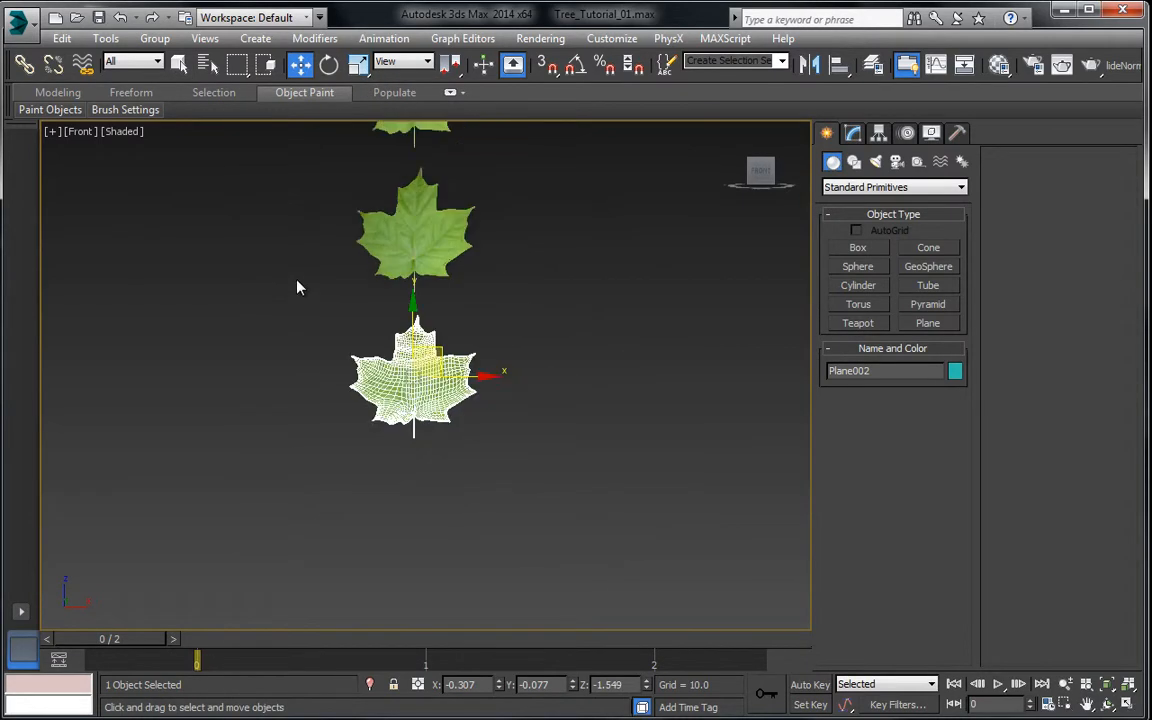
pyautogui.moveTo(400, 474); pyautogui.dragTo(401, 473)
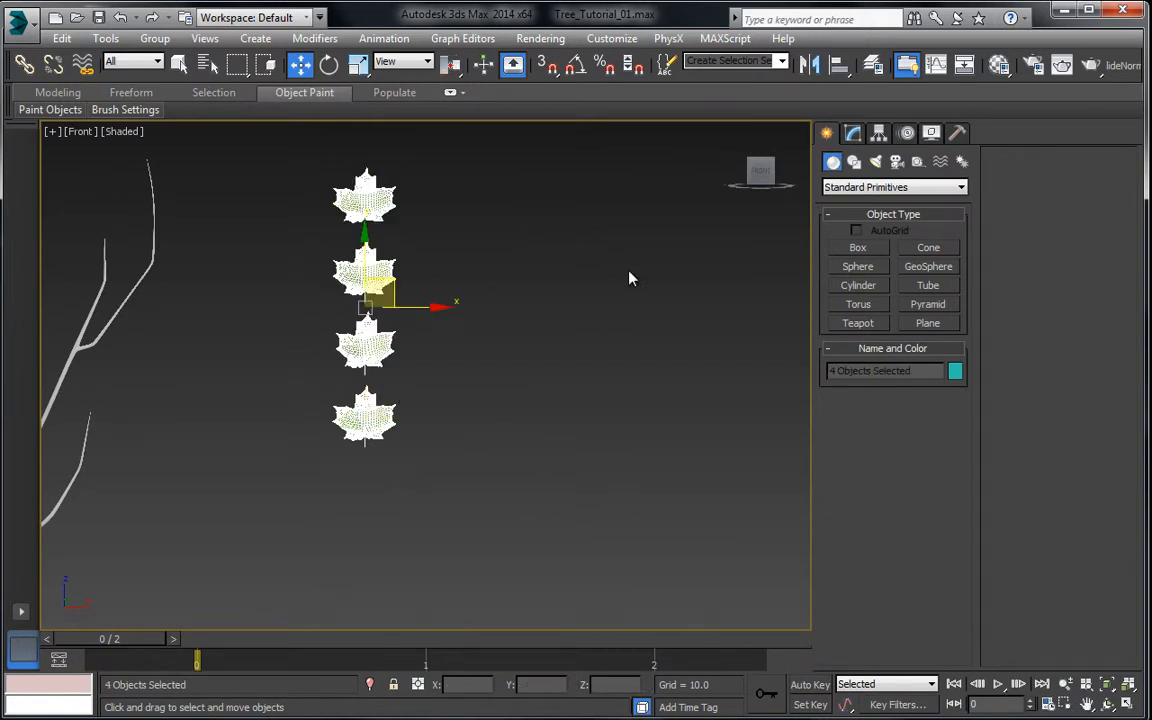
pyautogui.click(878, 133)
pyautogui.click(885, 256)
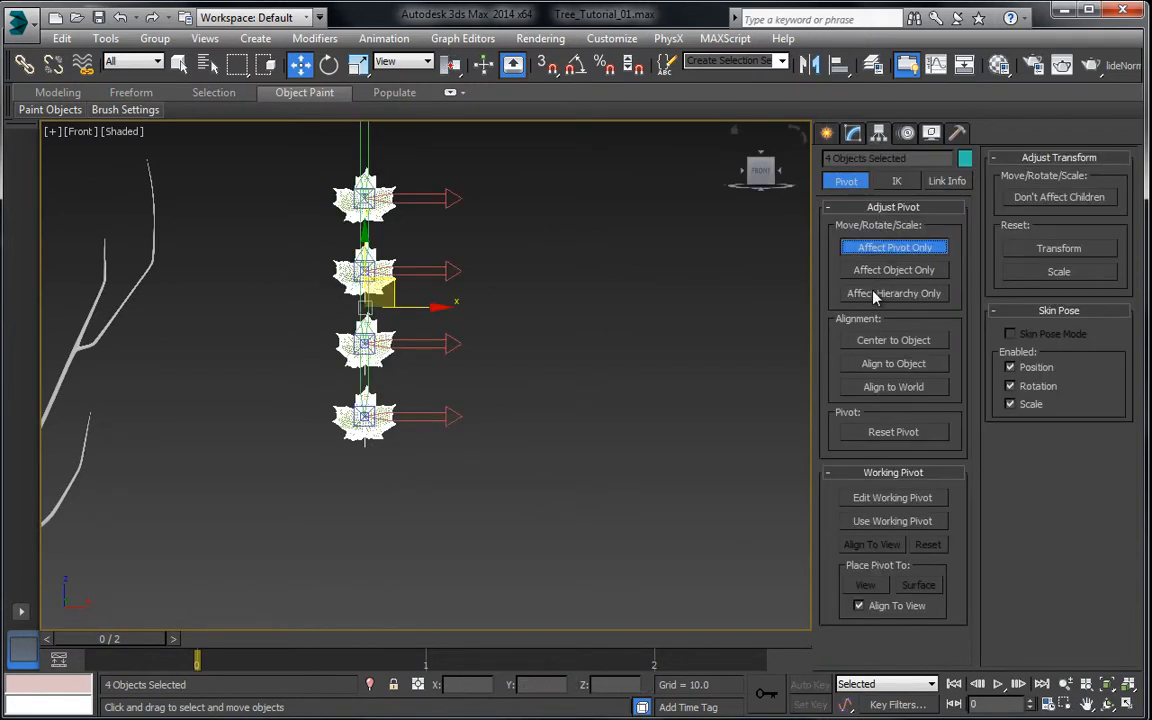
pyautogui.click(877, 339)
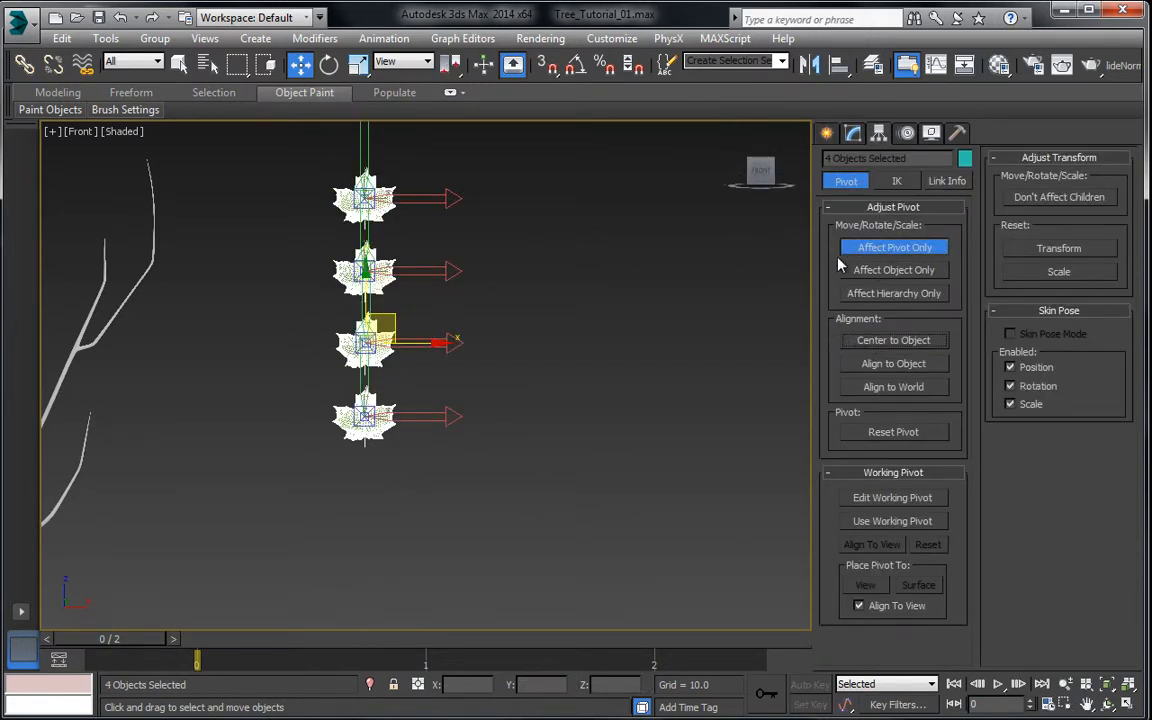
# Step: Move the pivots of the four leaves down to the bottom ends of their stems in the front view
pyautogui.moveTo(391, 288); pyautogui.dragTo(468, 326, button='middle')
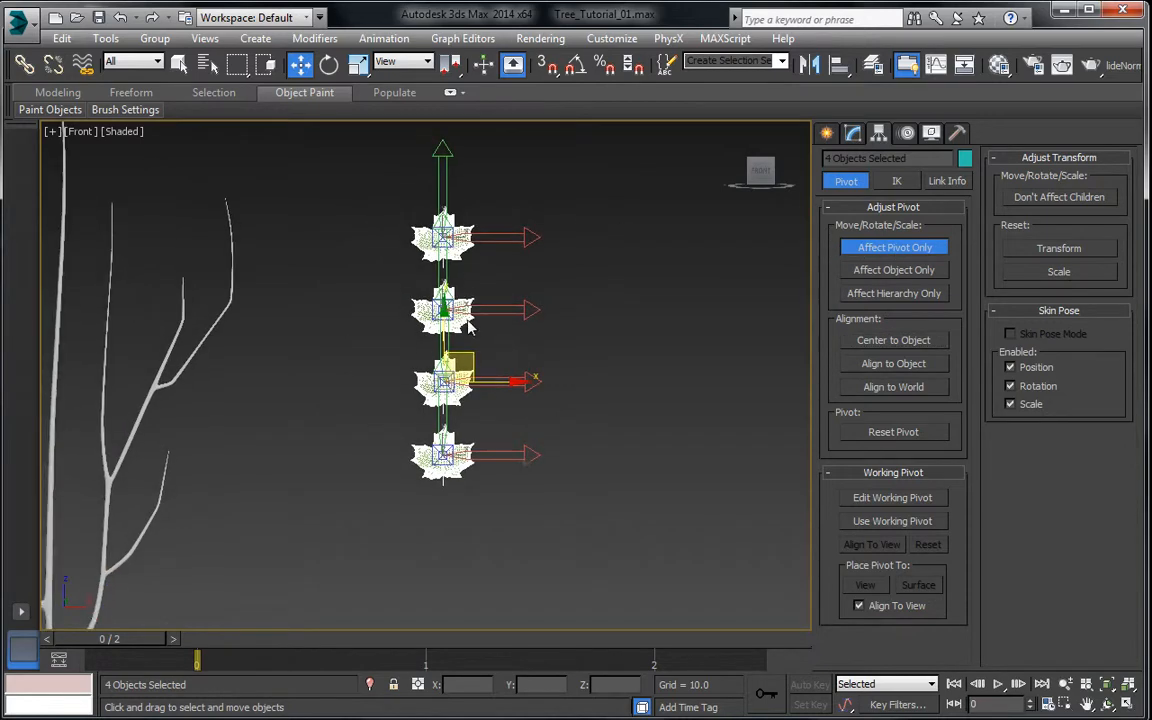
pyautogui.scroll(4, 460, 335)
pyautogui.moveTo(428, 406); pyautogui.dragTo(505, 236, button='middle')
pyautogui.scroll(1, 505, 236)
pyautogui.moveTo(492, 300); pyautogui.dragTo(481, 474)
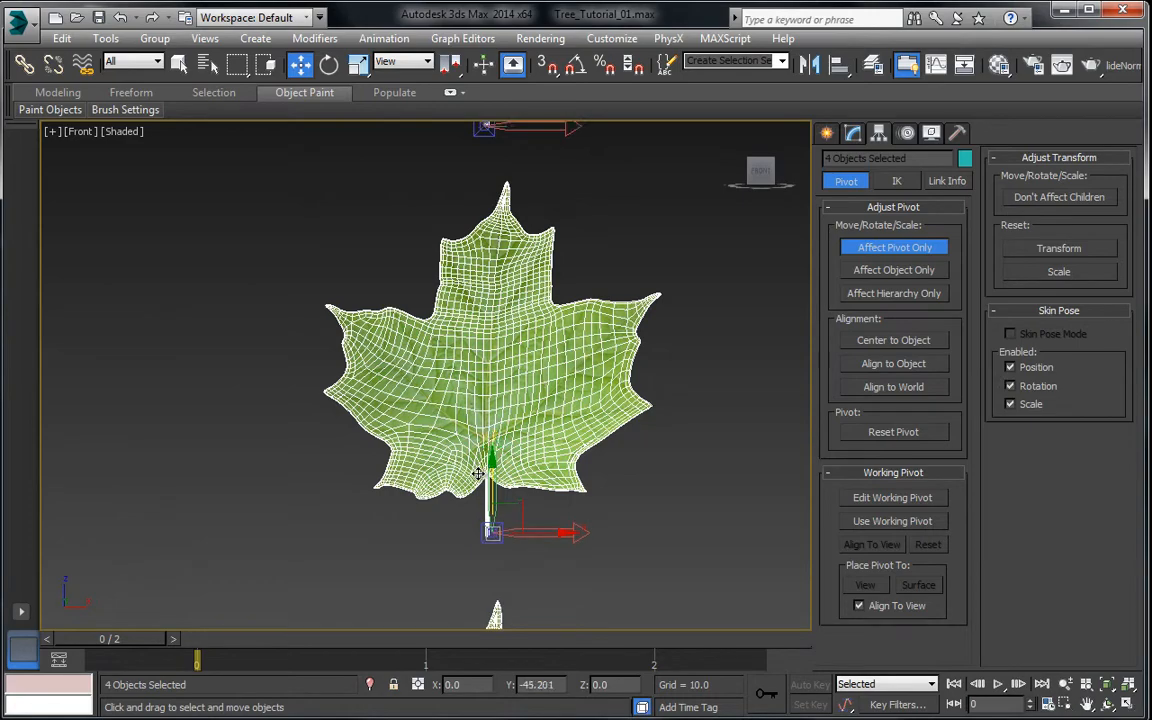
pyautogui.scroll(3, 478, 544)
pyautogui.scroll(2, 497, 495)
pyautogui.moveTo(578, 535); pyautogui.dragTo(552, 535)
pyautogui.moveTo(514, 489); pyautogui.dragTo(514, 513)
pyautogui.scroll(-6, 460, 412)
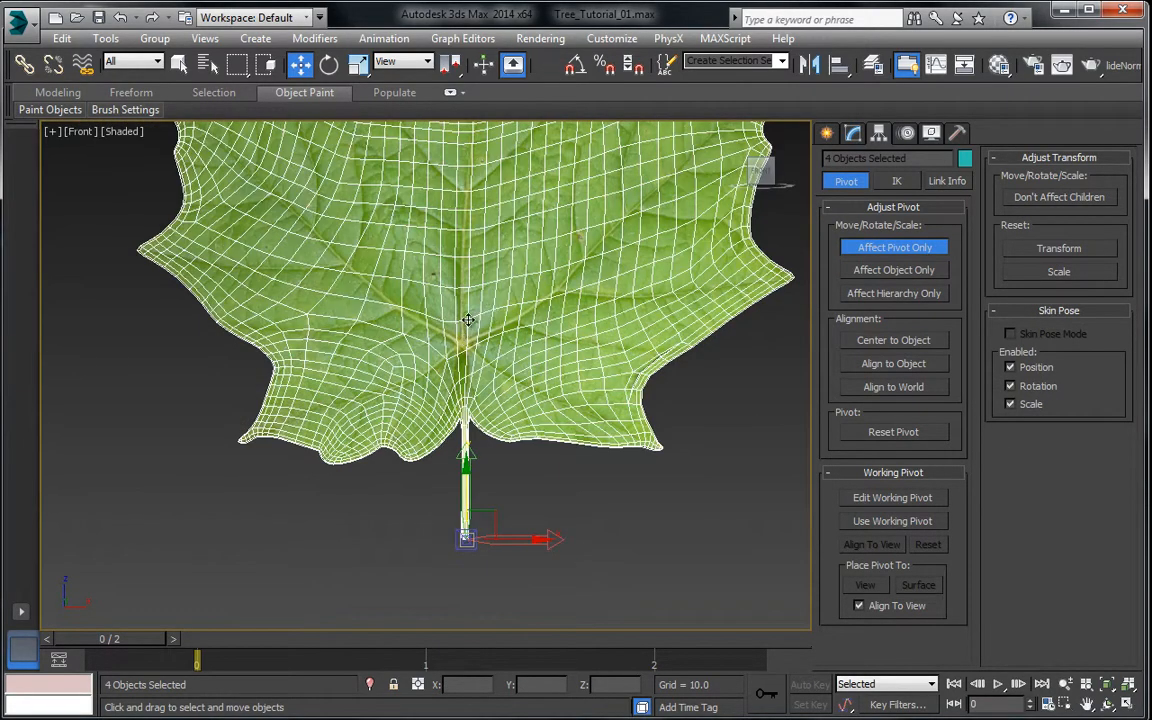
# Step: Examine how each leaf's pivot lines up with its stem base in the front view and the left view
pyautogui.scroll(3, 485, 180)
pyautogui.scroll(3, 485, 175)
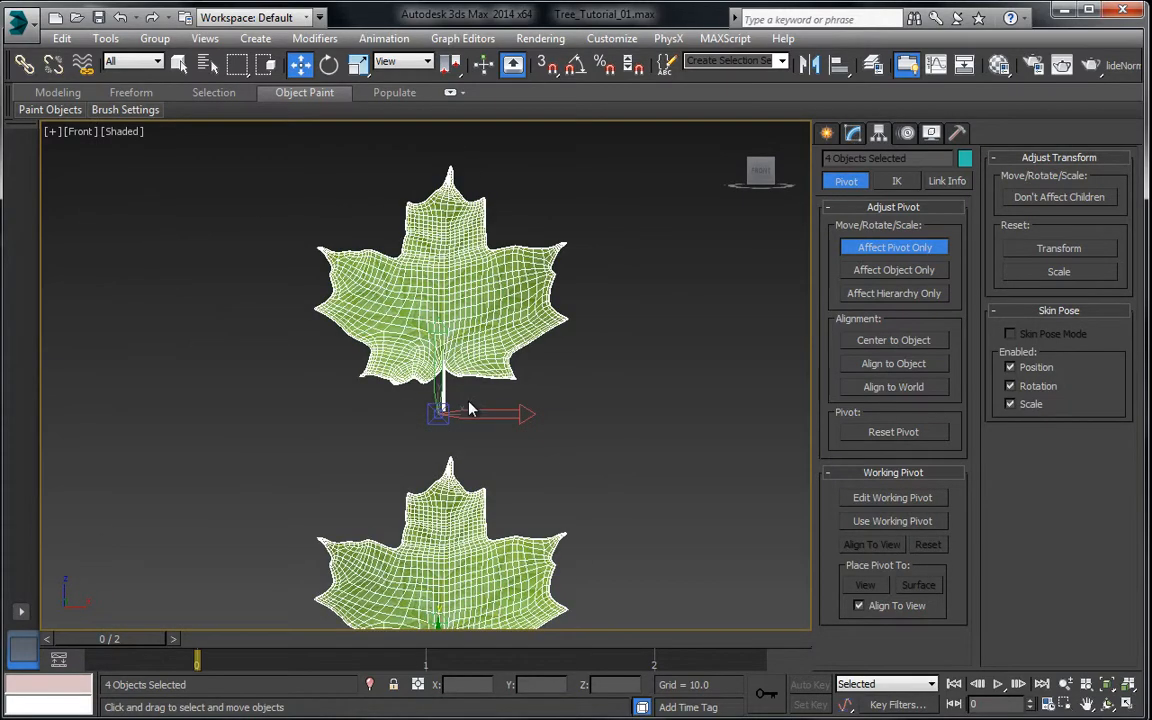
pyautogui.scroll(3, 478, 368)
pyautogui.scroll(-6, 409, 402)
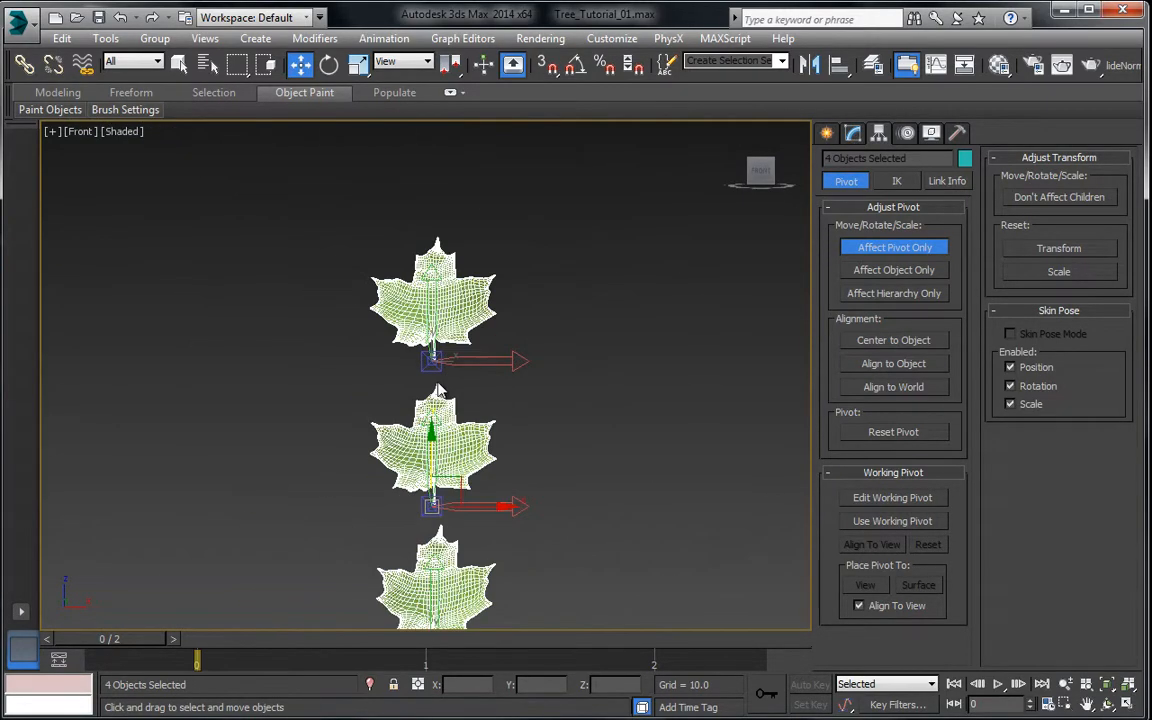
pyautogui.press('l')
pyautogui.scroll(6, 438, 358)
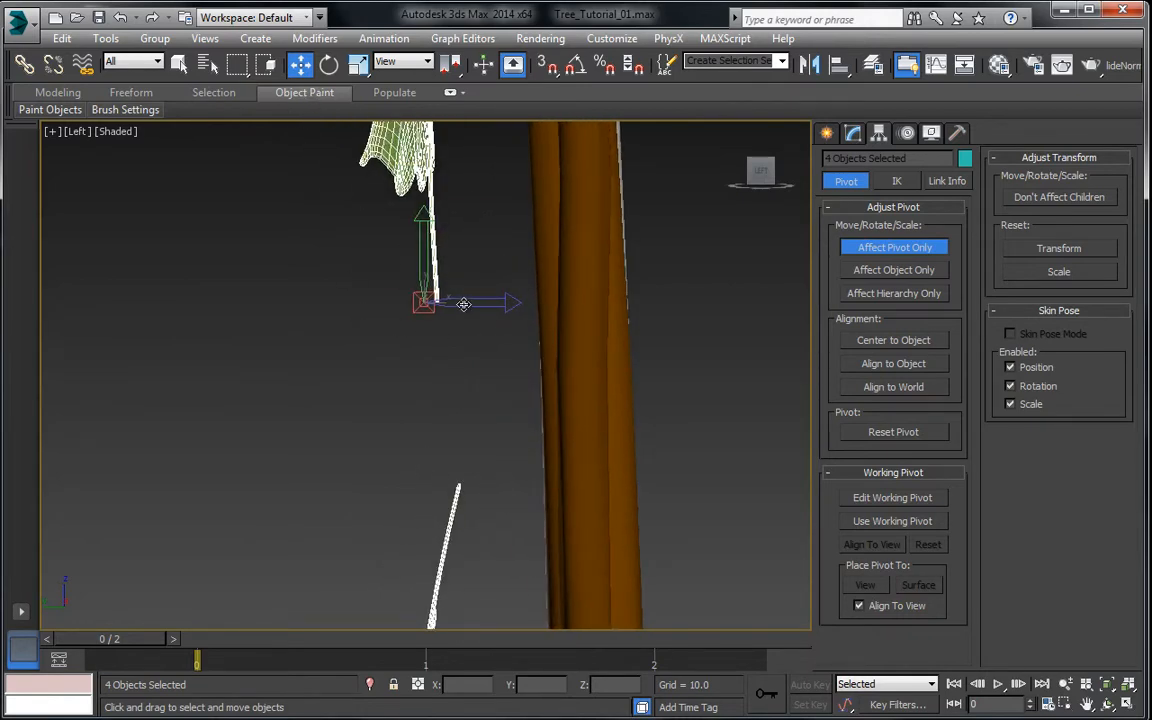
pyautogui.scroll(-5, 464, 239)
pyautogui.scroll(3, 440, 390)
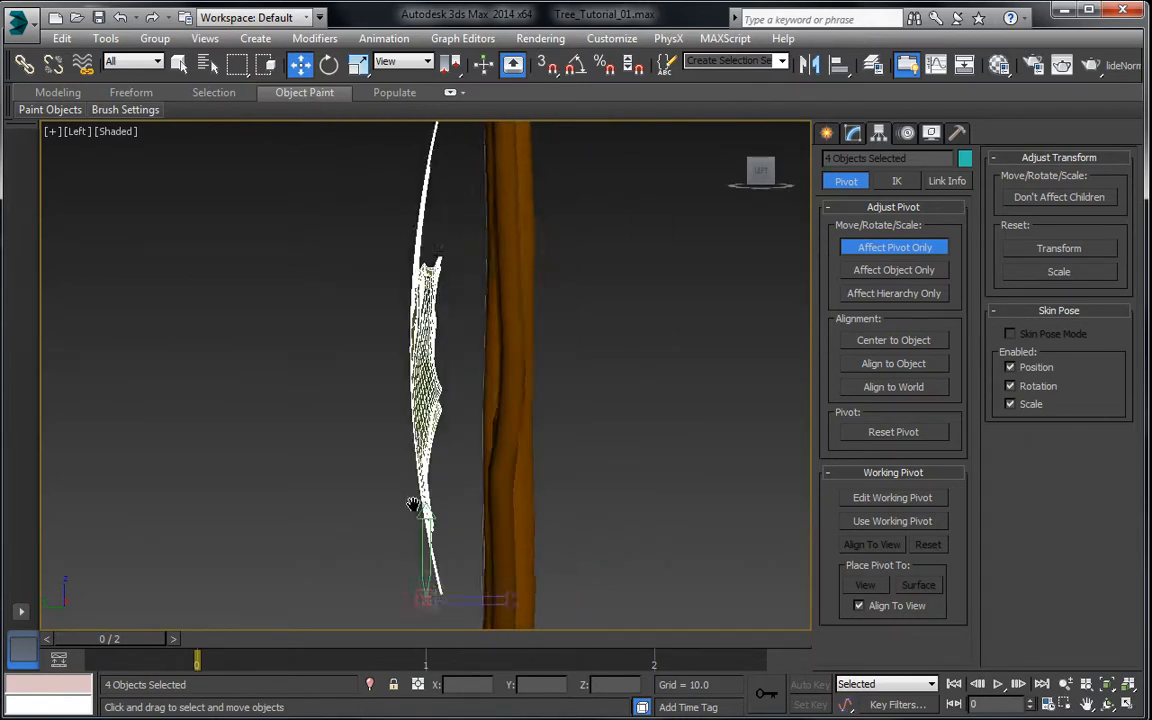
pyautogui.scroll(-3, 443, 393)
pyautogui.scroll(5, 443, 393)
pyautogui.scroll(-4, 424, 301)
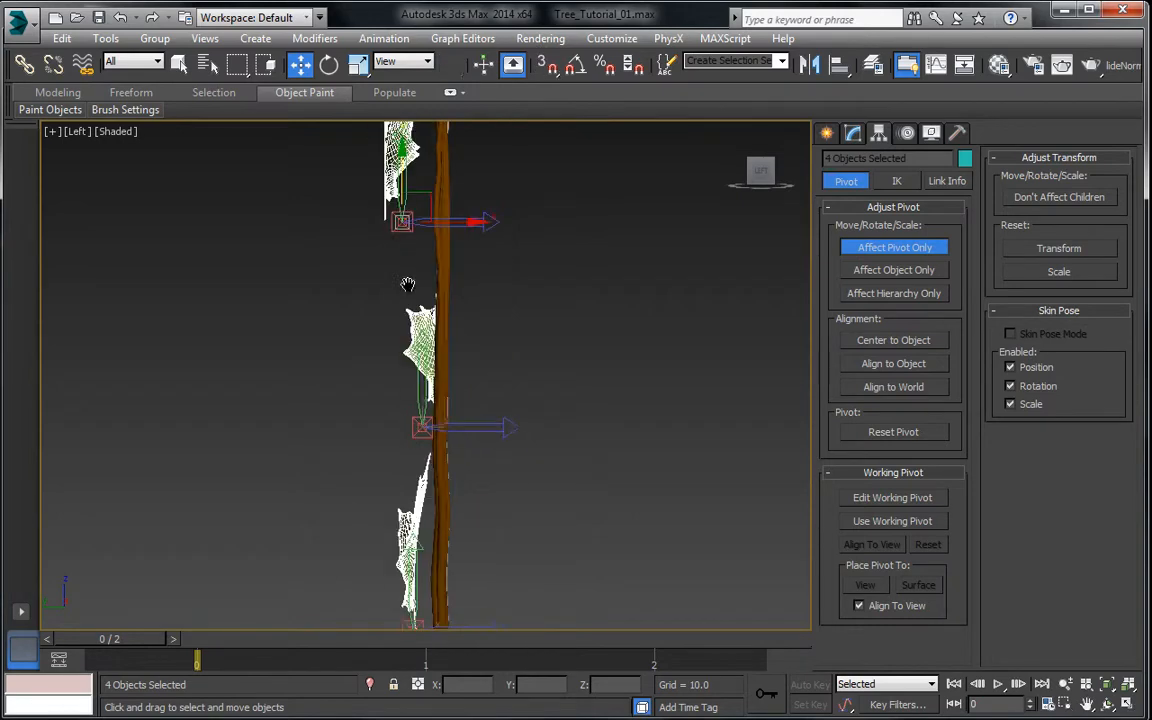
pyautogui.scroll(3, 435, 347)
pyautogui.scroll(3, 435, 347)
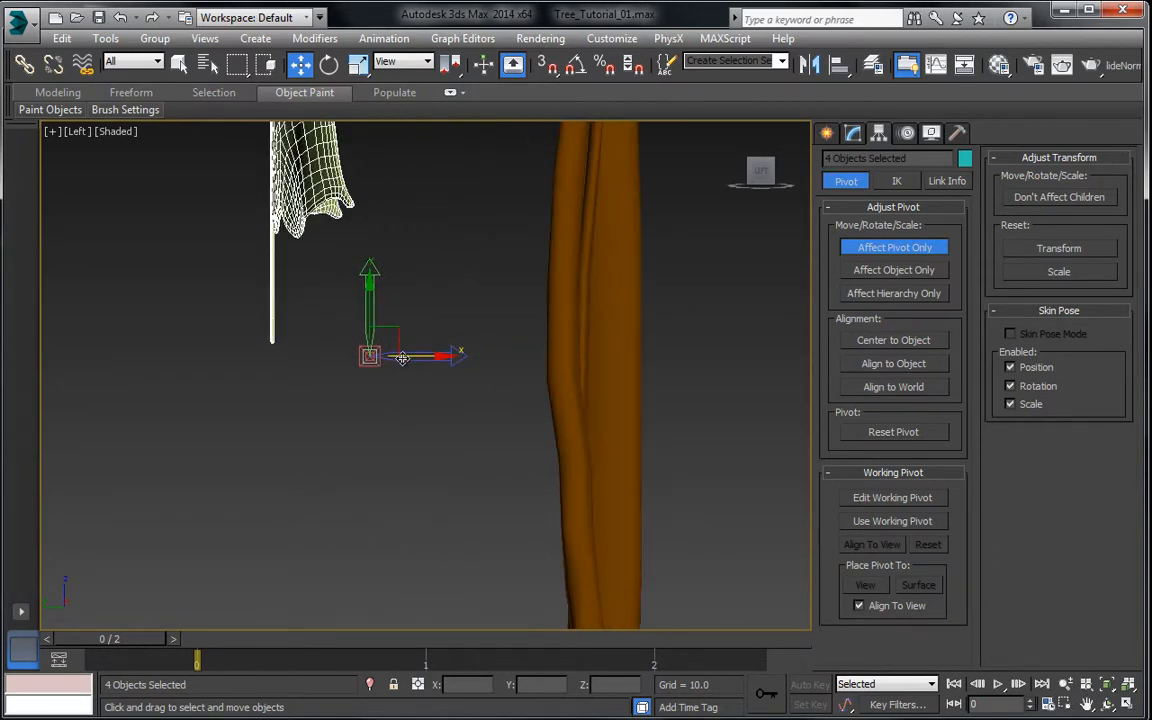
# Step: Shift the leaf pivots sideways about 1.77 units in the left view, onto the second-lowest leaf's stem base, and clear the selection
pyautogui.moveTo(402, 358); pyautogui.dragTo(396, 357)
pyautogui.moveTo(454, 306); pyautogui.dragTo(433, 124, button='middle')
pyautogui.scroll(-4, 458, 298)
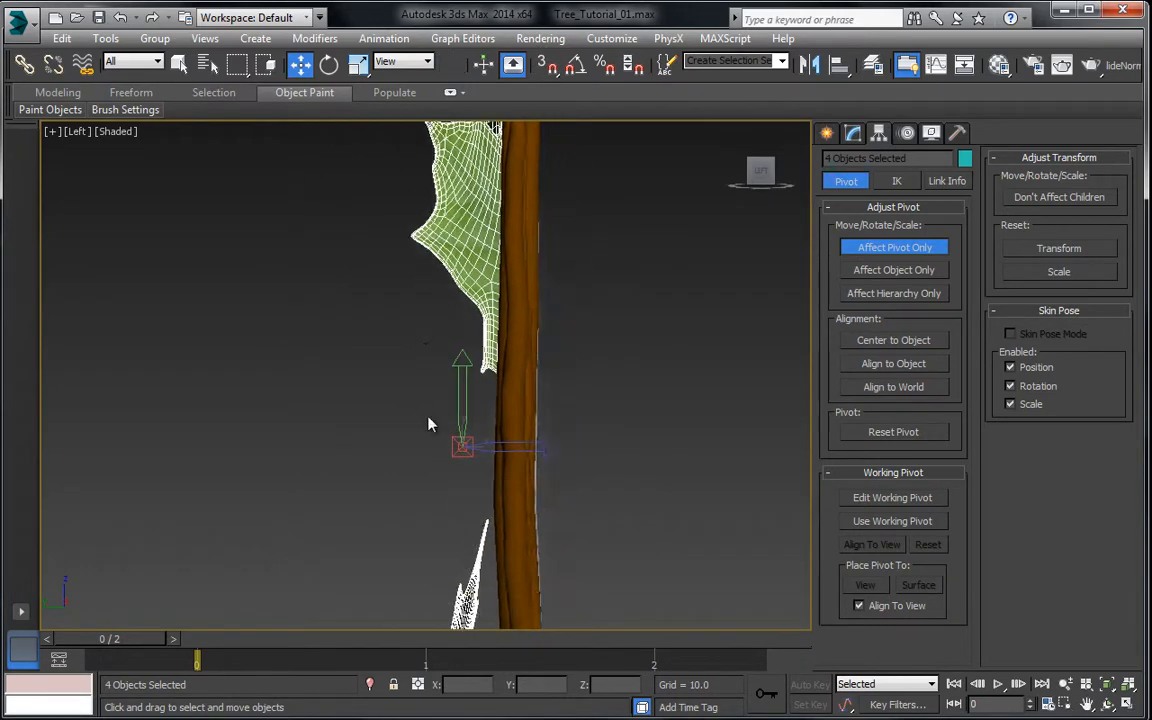
pyautogui.scroll(-5, 385, 347)
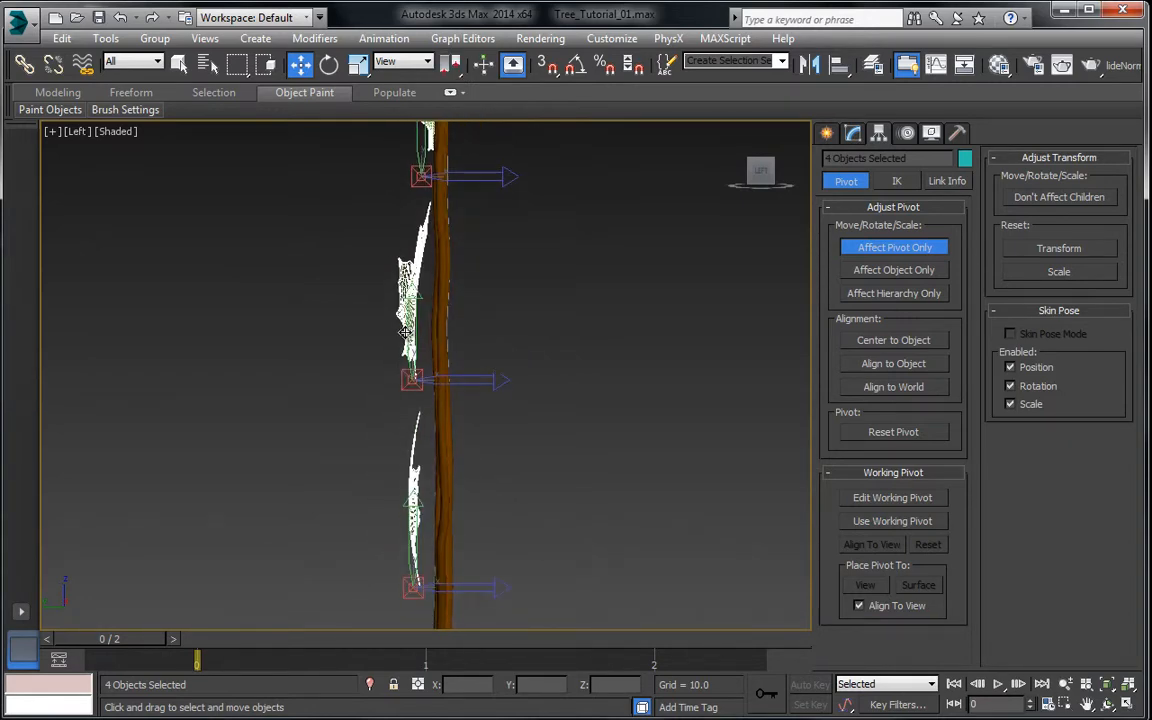
pyautogui.scroll(5, 407, 355)
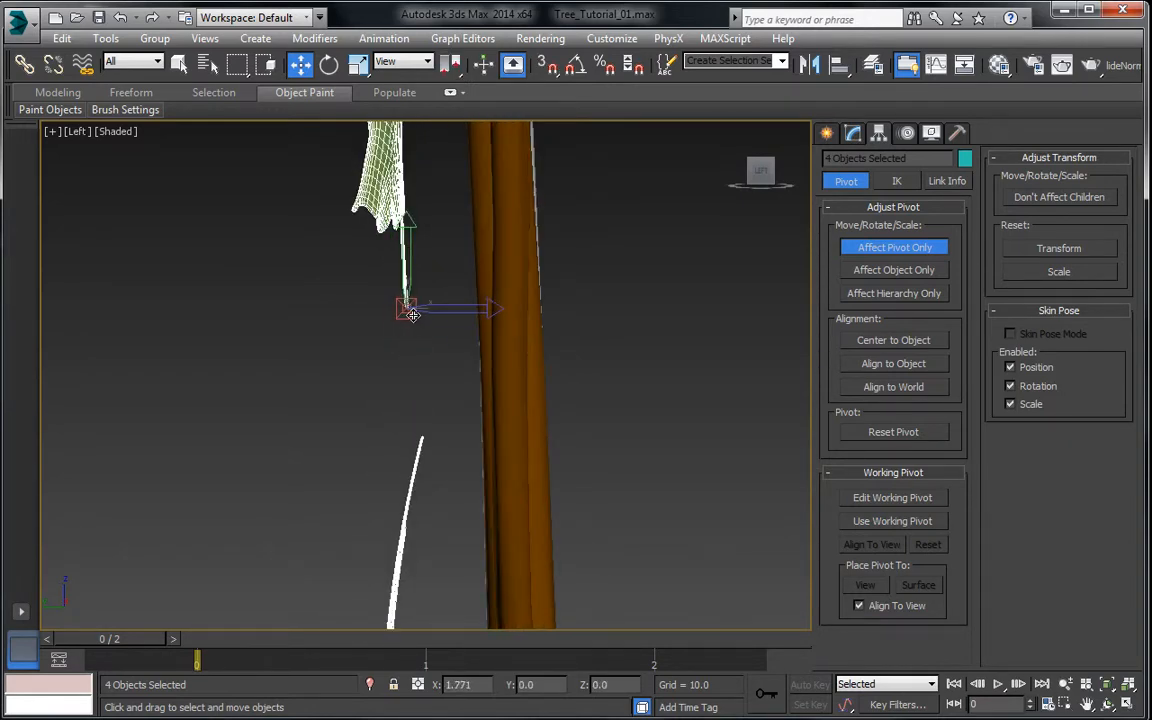
pyautogui.moveTo(409, 501); pyautogui.dragTo(431, 135, button='middle')
pyautogui.scroll(-2, 420, 300)
pyautogui.moveTo(382, 464); pyautogui.dragTo(384, 403, button='middle')
pyautogui.click(412, 341)
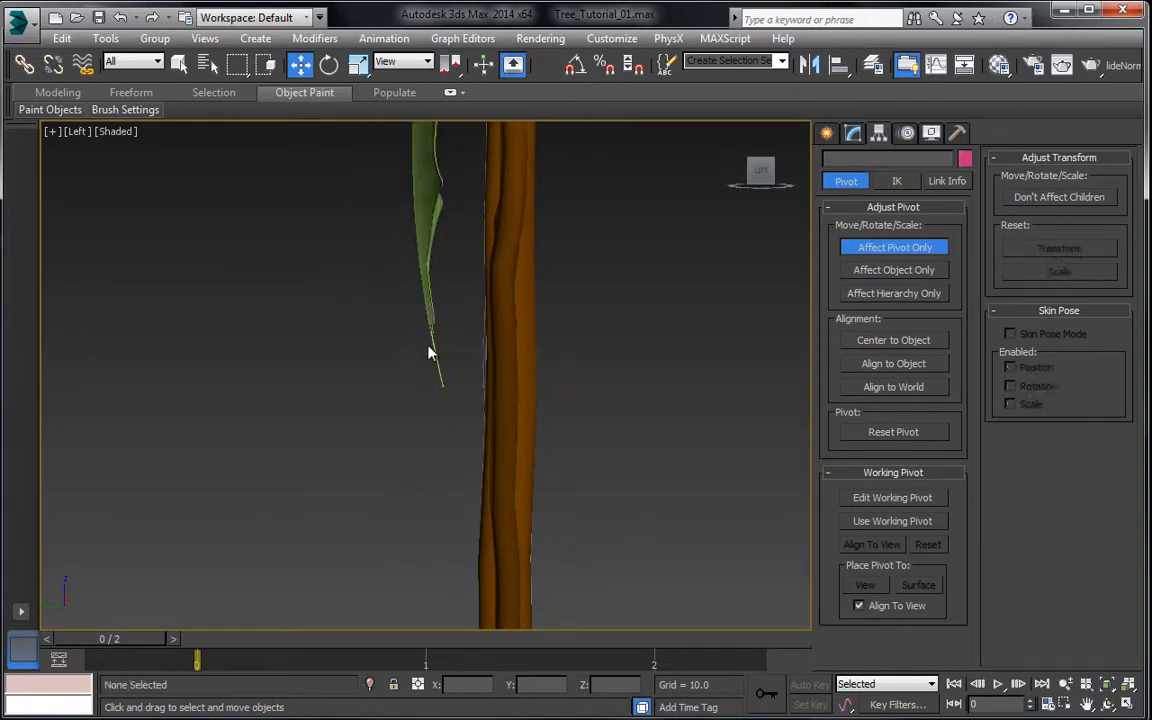
# Step: Select the lowest leaf and shift its pivot sideways to about Y -0.77 in the left view
pyautogui.click(440, 365)
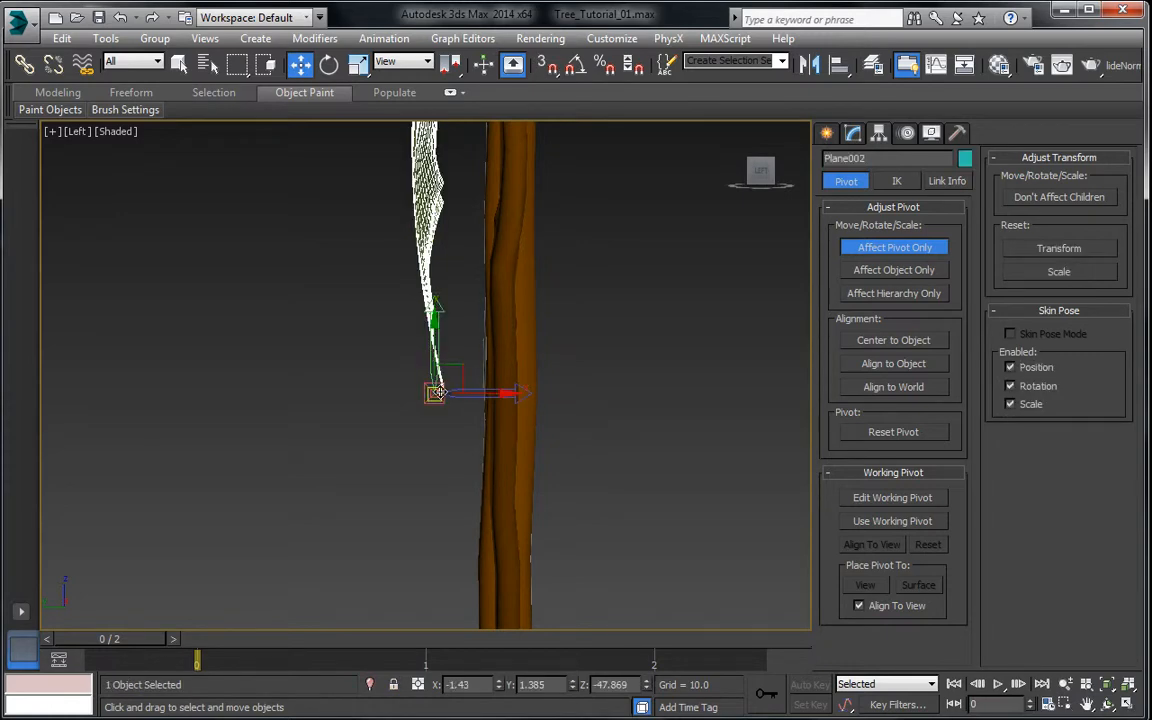
pyautogui.scroll(-4, 390, 229)
pyautogui.moveTo(385, 229); pyautogui.dragTo(380, 480, button='middle')
pyautogui.moveTo(372, 150); pyautogui.dragTo(376, 512, button='middle')
# Step: Select the second-highest leaf and try to shift its pivot sideways in a wireframe display of the left view
pyautogui.click(408, 346)
pyautogui.scroll(4, 435, 402)
pyautogui.press('F3')
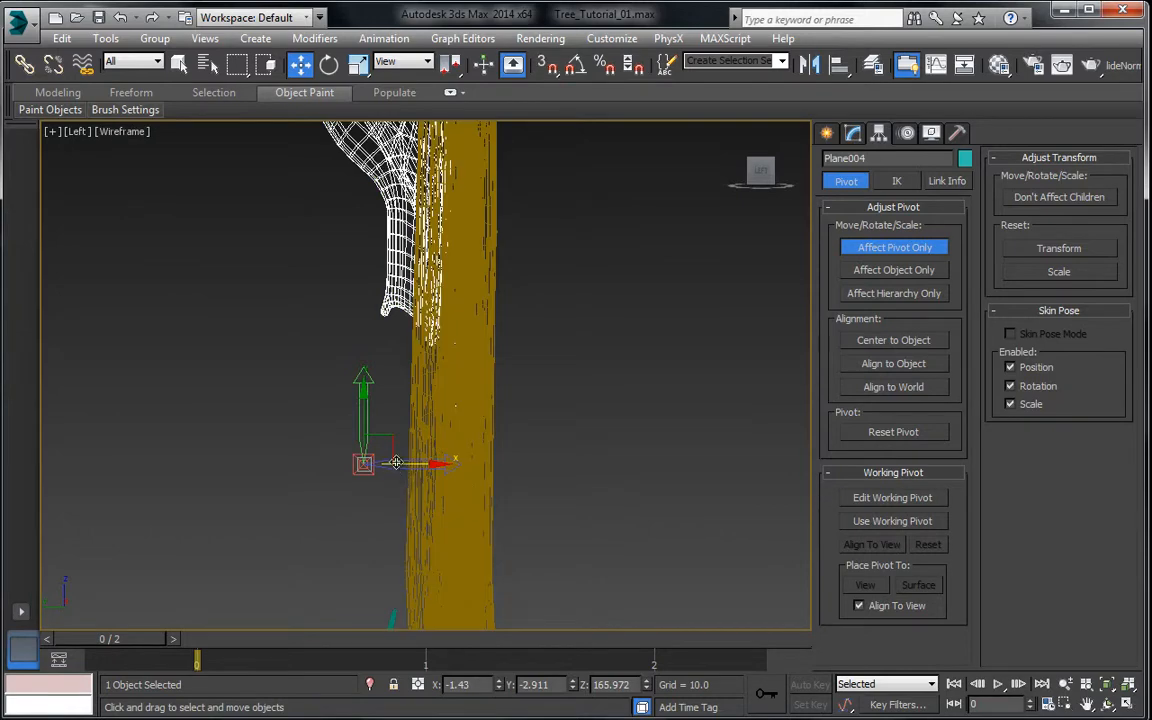
pyautogui.moveTo(399, 458); pyautogui.dragTo(465, 459)
pyautogui.rightClick(465, 459)
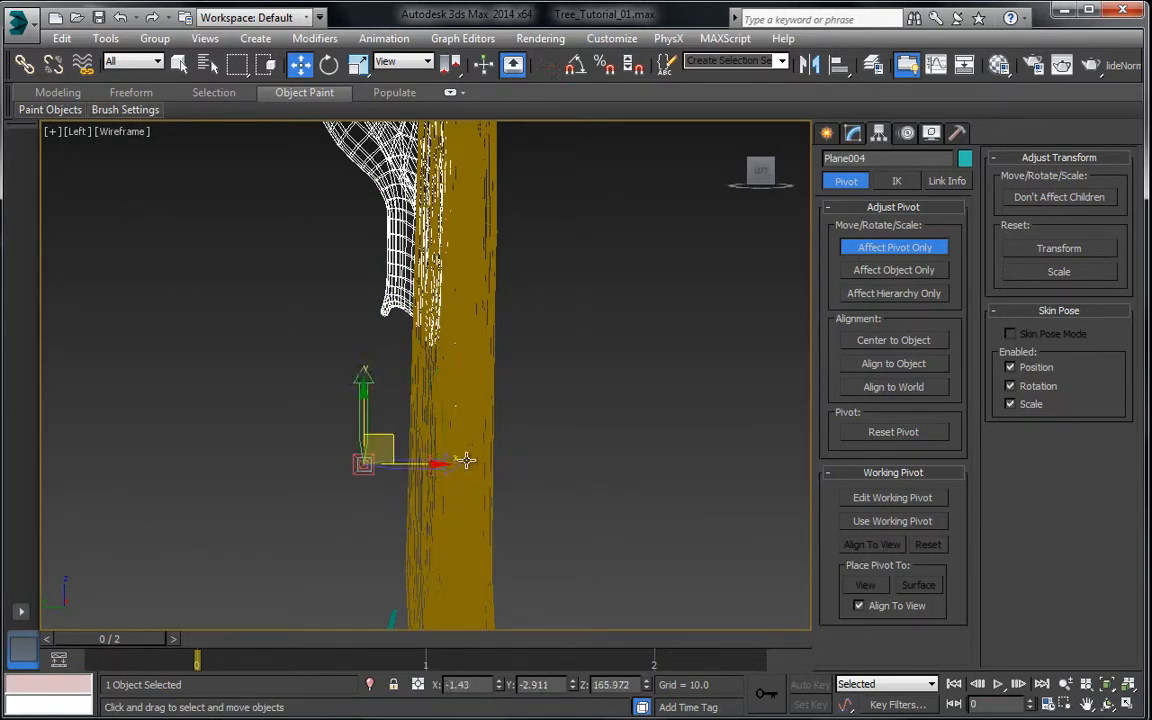
# Step: Move the second-highest leaf's pivot along Y to about -12.7, under its stem, in a shaded perspective view
pyautogui.press('p')
pyautogui.press('z')
pyautogui.hotkey('ctrl', 'r')
pyautogui.scroll(-4, 418, 350)
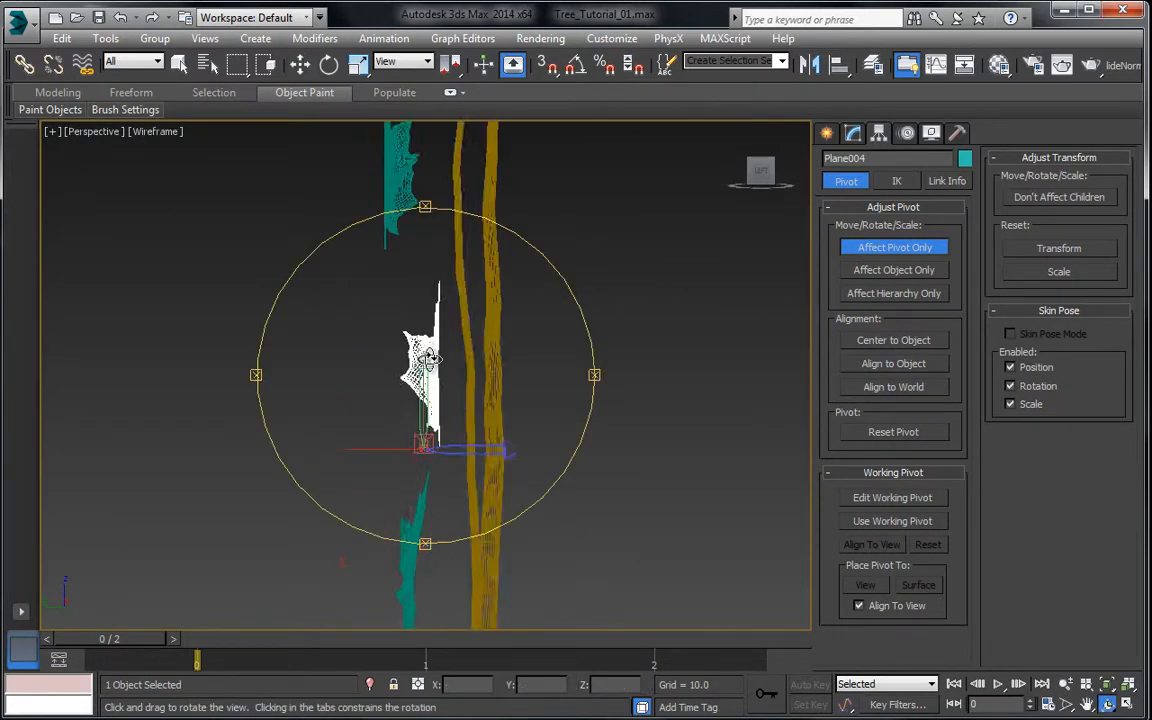
pyautogui.moveTo(414, 356)
pyautogui.mouseDown()
pyautogui.moveTo(319, 365)
pyautogui.moveTo(371, 385)
pyautogui.mouseUp()
pyautogui.press('F3')
pyautogui.scroll(4, 380, 408)
pyautogui.moveTo(388, 434); pyautogui.dragTo(362, 416, button='middle')
pyautogui.scroll(2, 378, 365)
pyautogui.click(300, 64)
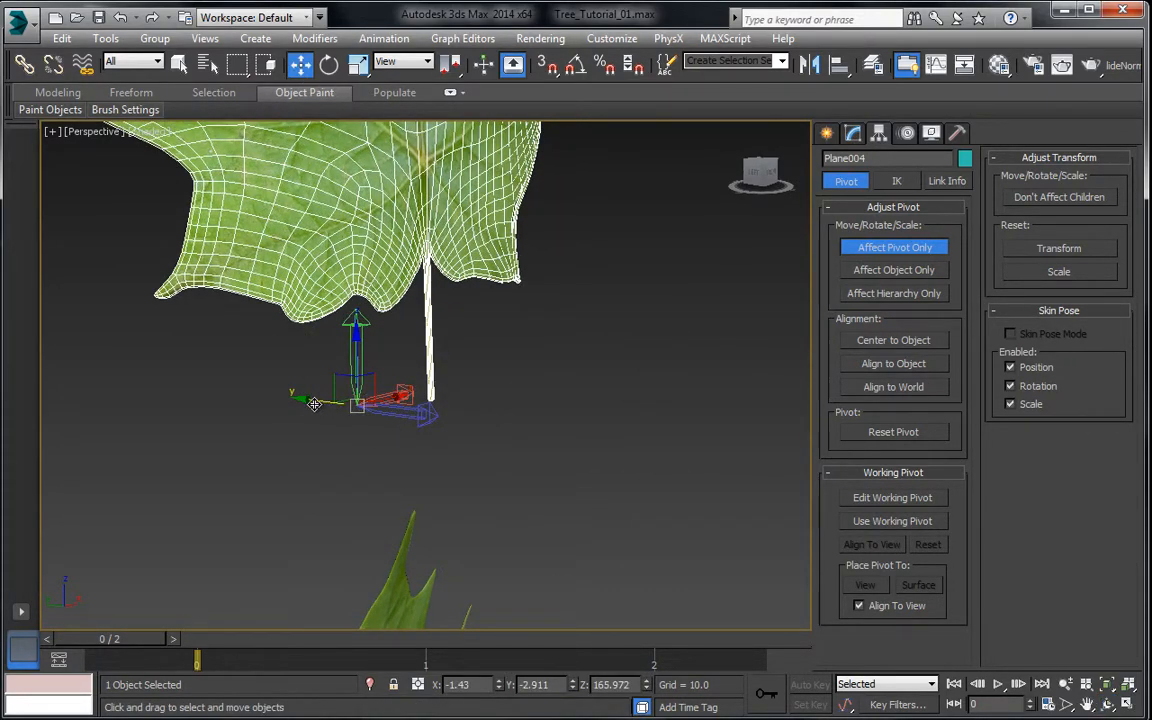
pyautogui.moveTo(314, 403); pyautogui.dragTo(383, 411)
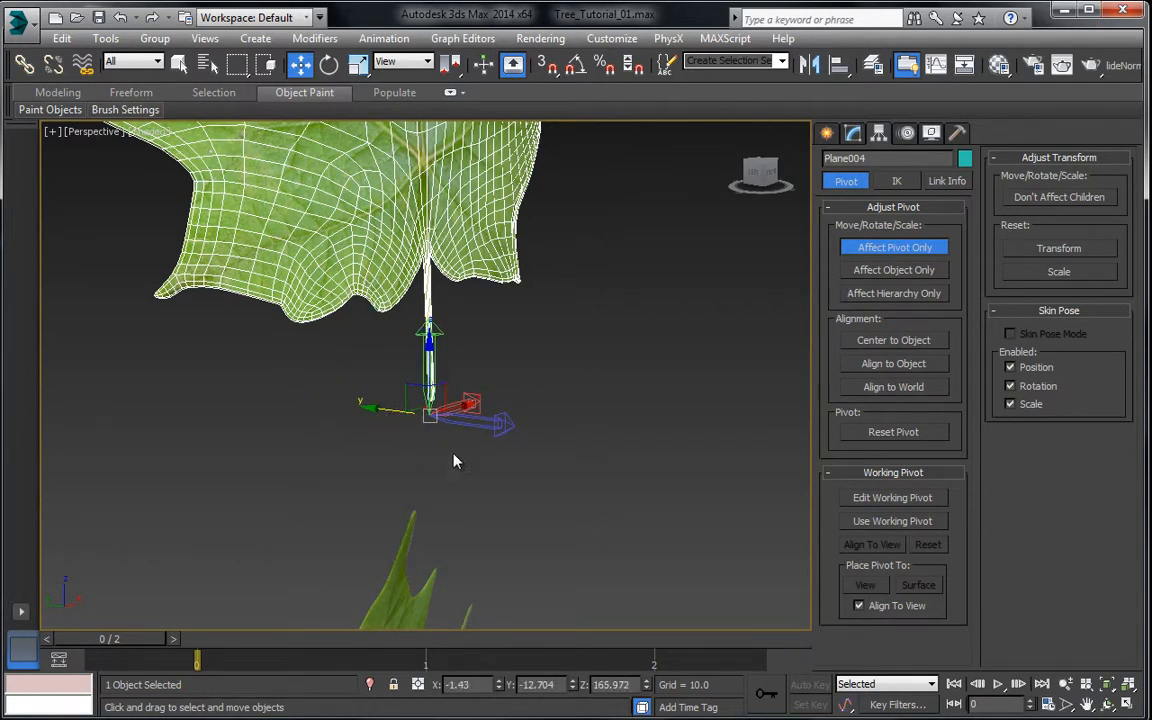
# Step: Refine the second-highest leaf's pivot at the stem tip to about X 0.36, Y -11.88, Z 167.23 from a rotated perspective
pyautogui.hotkey('ctrl', 'r')
pyautogui.moveTo(458, 378); pyautogui.dragTo(332, 329)
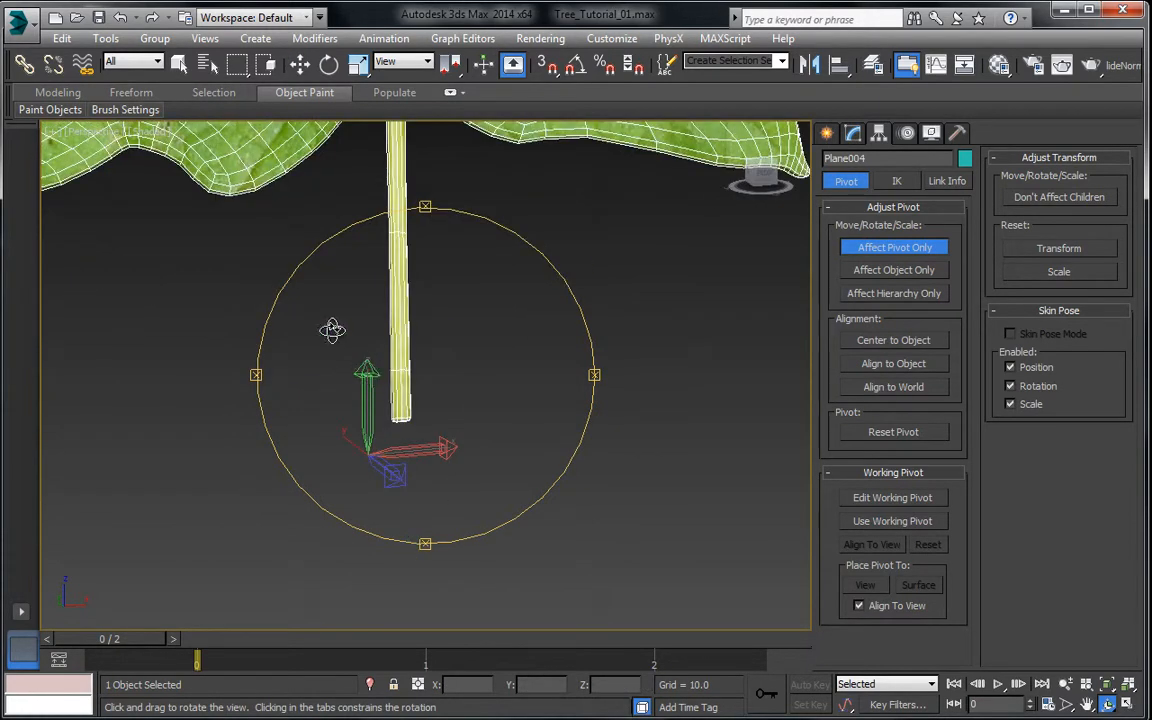
pyautogui.click(300, 64)
pyautogui.moveTo(376, 407)
pyautogui.mouseDown()
pyautogui.moveTo(414, 406)
pyautogui.moveTo(409, 379)
pyautogui.moveTo(381, 413)
pyautogui.mouseUp()
pyautogui.scroll(-5, 410, 396)
pyautogui.scroll(-3, 370, 290)
# Step: Select the top leaf and move its pivot to about Y 14.75, Z 275.07 by the stem tip in the perspective view
pyautogui.click(375, 440)
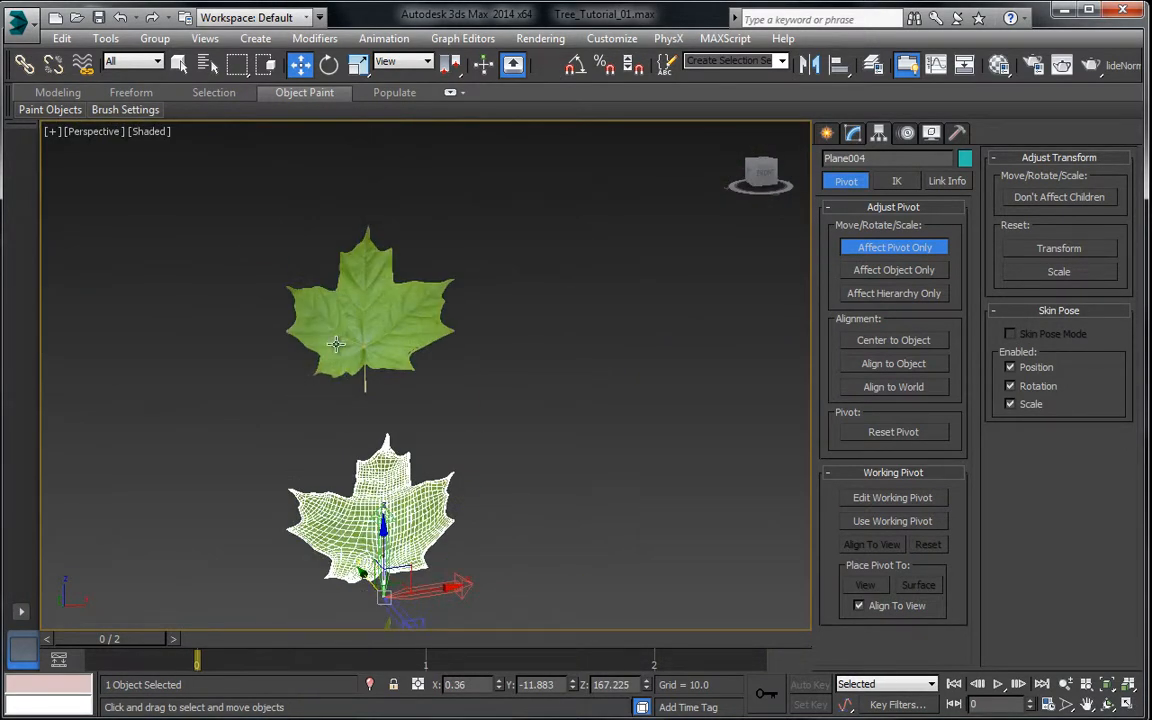
pyautogui.scroll(10, 380, 500)
pyautogui.scroll(4, 416, 505)
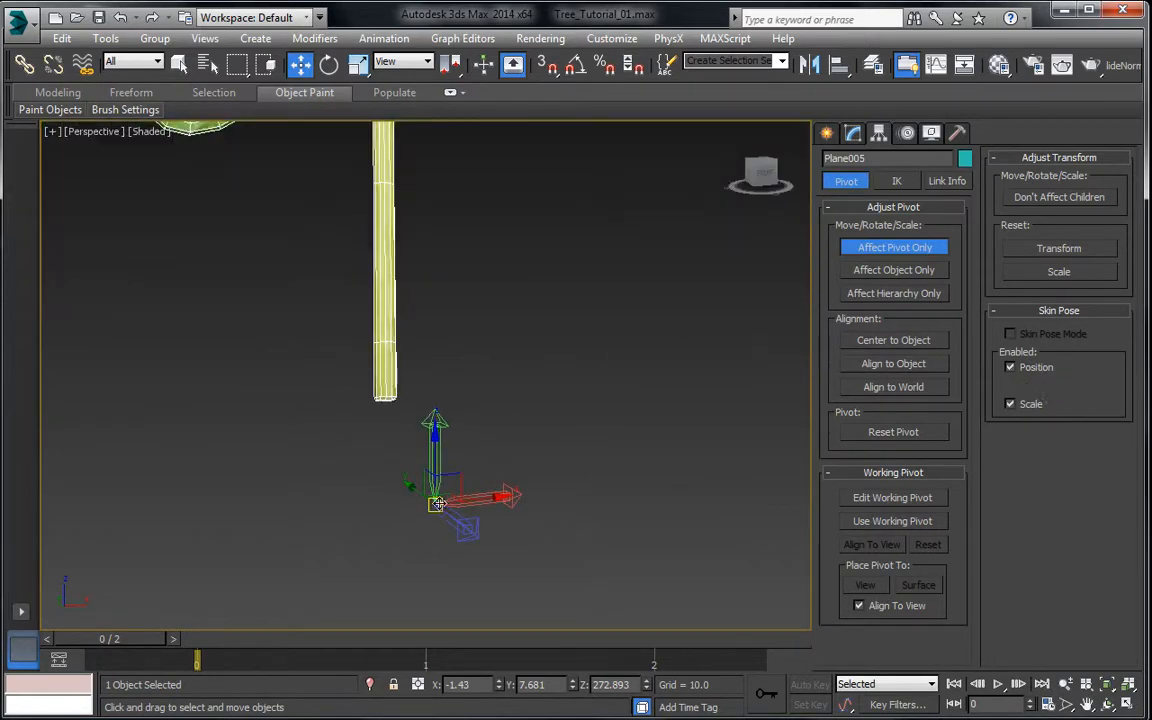
pyautogui.moveTo(430, 482); pyautogui.dragTo(388, 325)
pyautogui.scroll(4, 388, 368)
pyautogui.moveTo(388, 368); pyautogui.dragTo(560, 401, button='middle')
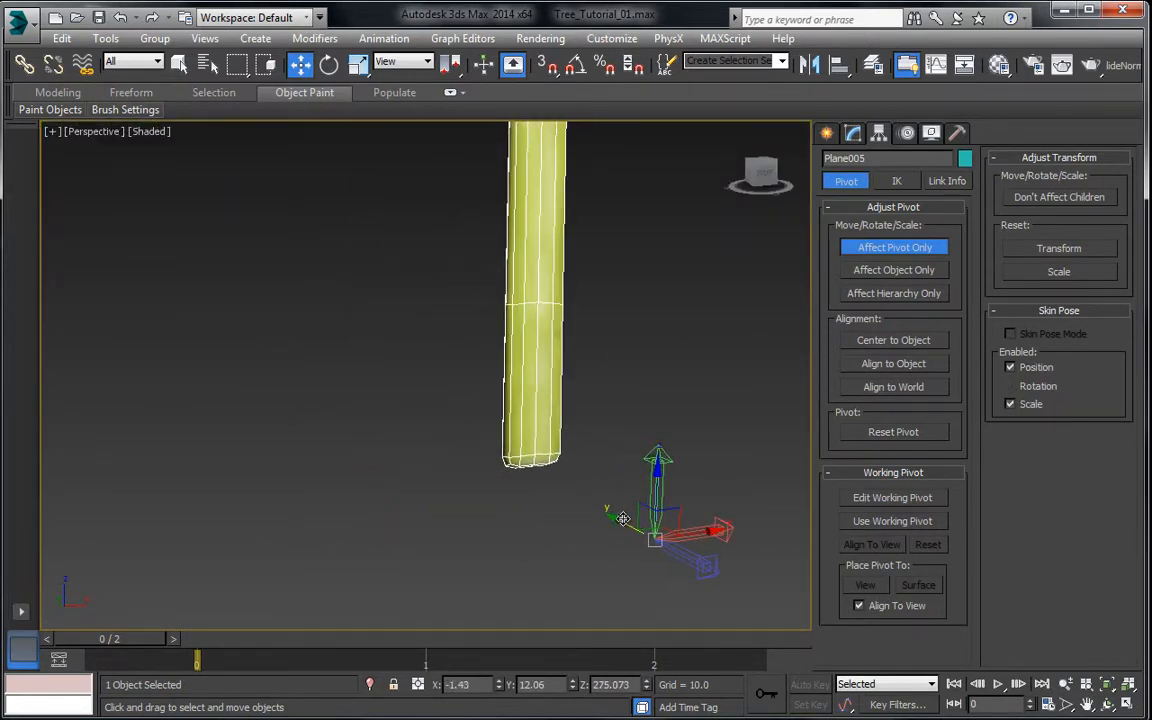
pyautogui.moveTo(623, 519); pyautogui.dragTo(420, 350)
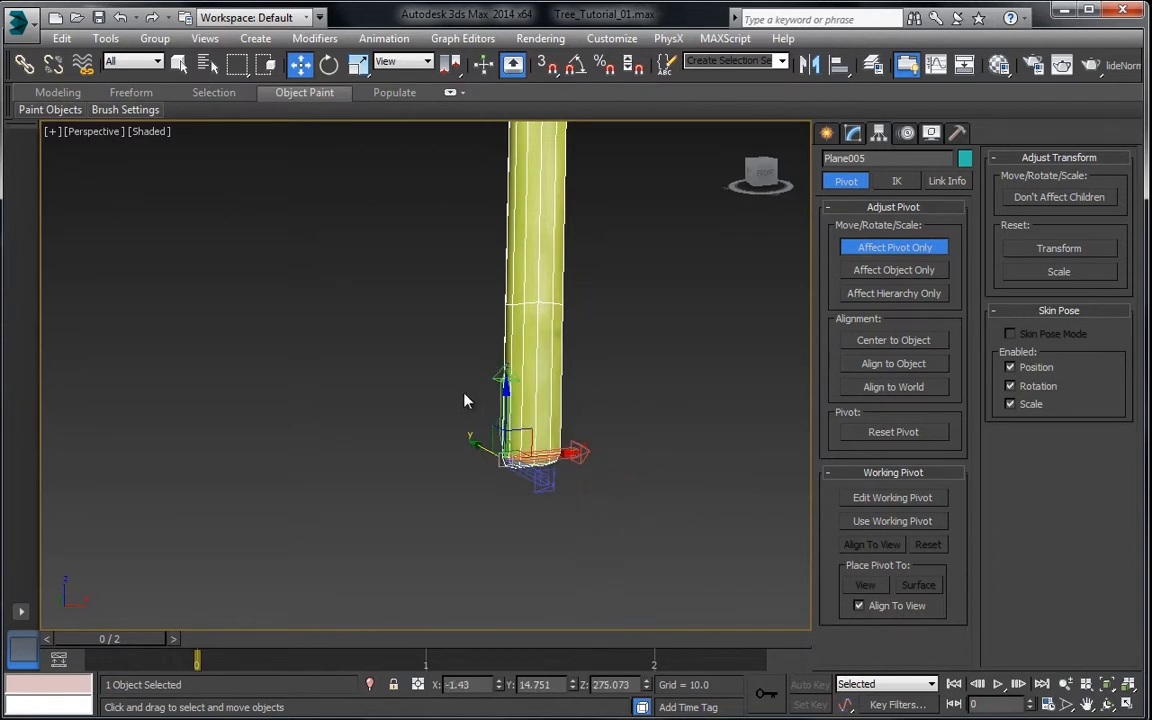
# Step: Shift the top leaf's pivot along Y to about 15.84, checking it against the stem from a rotated perspective
pyautogui.moveTo(464, 394); pyautogui.dragTo(407, 505, button='middle')
pyautogui.hotkey('ctrl', 'r')
pyautogui.moveTo(411, 422); pyautogui.dragTo(465, 429)
pyautogui.moveTo(293, 433); pyautogui.dragTo(549, 431, button='middle')
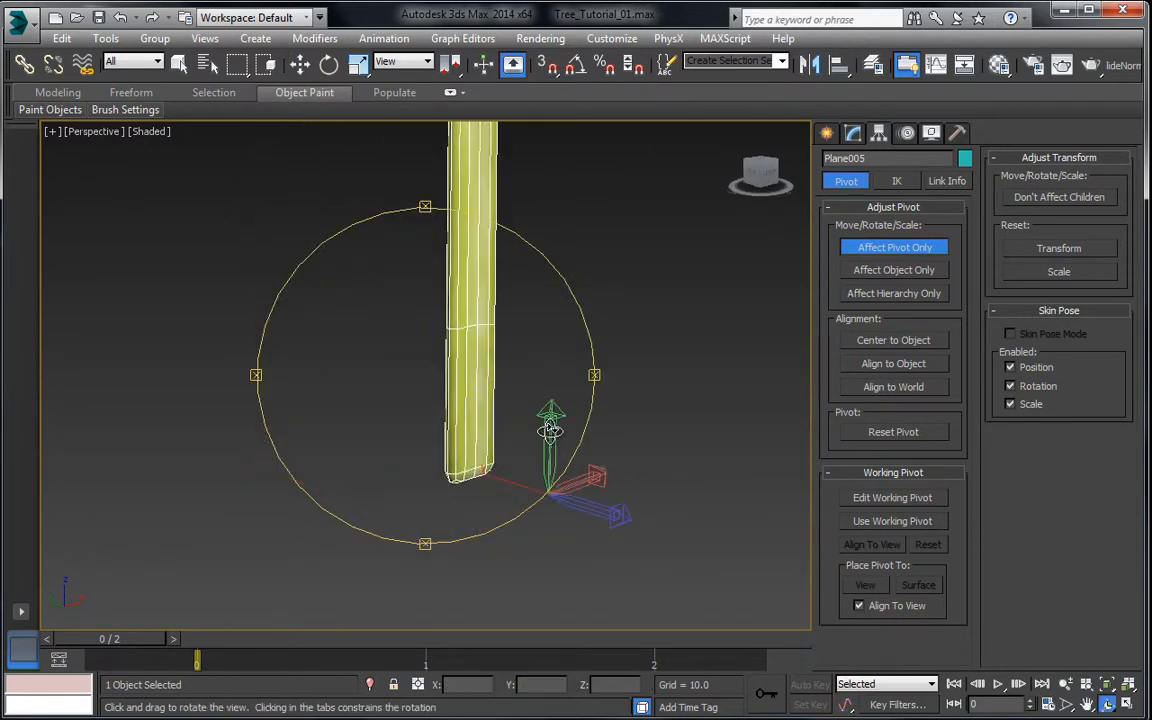
pyautogui.click(299, 66)
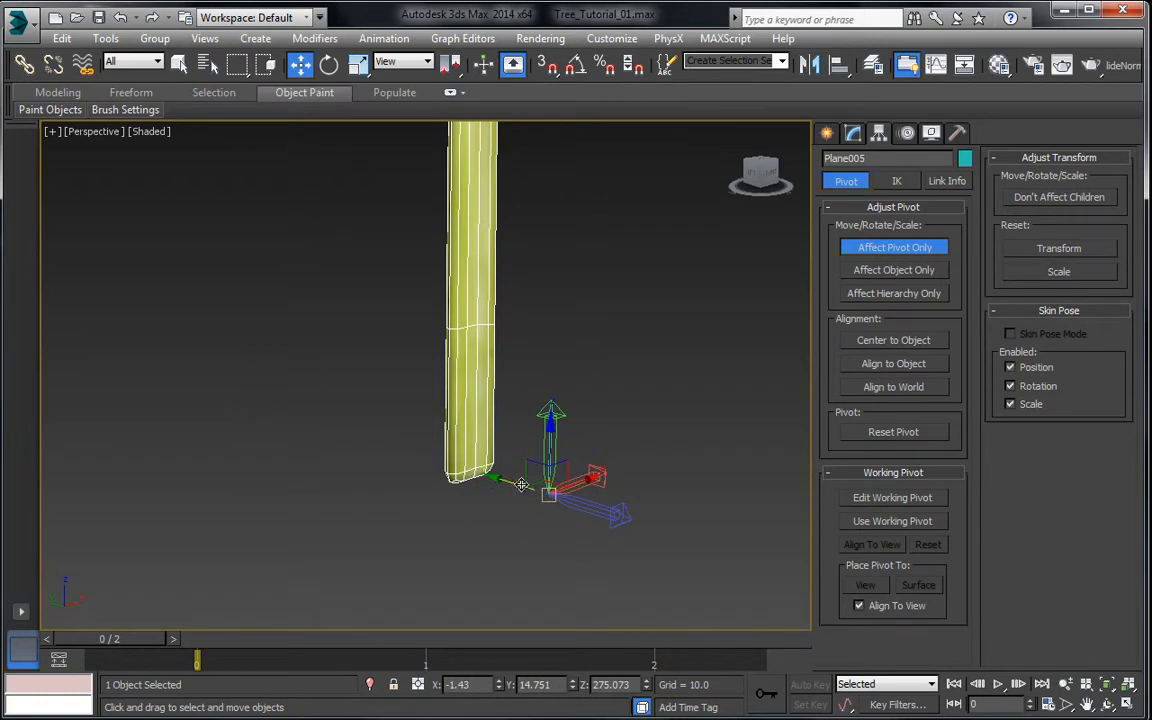
pyautogui.moveTo(521, 485); pyautogui.dragTo(506, 454)
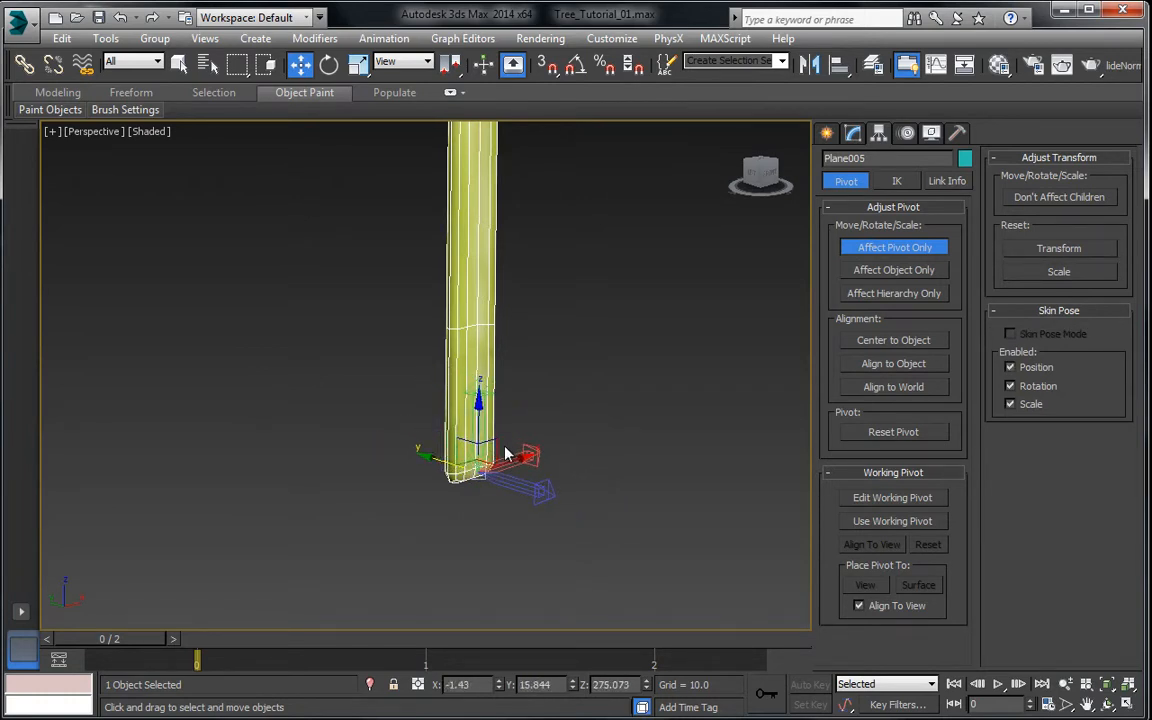
# Step: Zoom in on the top leaf's stem base and nudge its pivot along Y to about 16.5
pyautogui.press('z')
pyautogui.moveTo(496, 475); pyautogui.dragTo(417, 497, button='middle')
pyautogui.scroll(5, 525, 398)
pyautogui.scroll(5, 585, 464)
pyautogui.scroll(-5, 344, 486)
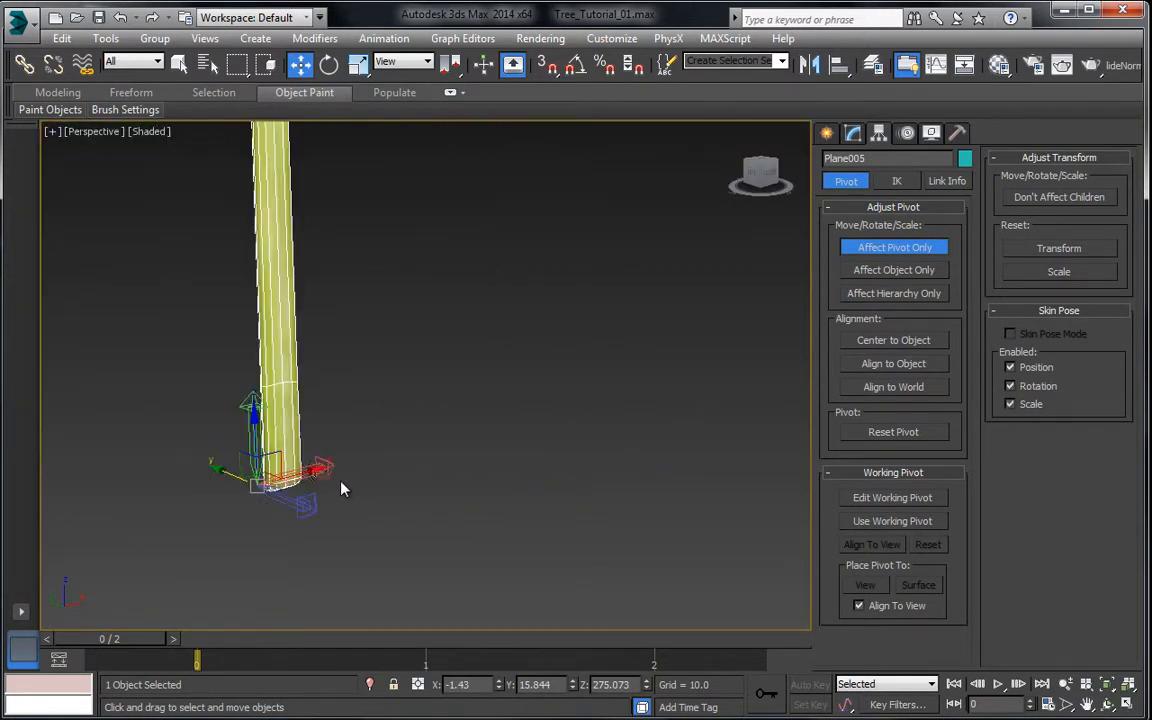
pyautogui.moveTo(376, 462); pyautogui.dragTo(501, 465, button='middle')
pyautogui.scroll(5, 501, 465)
pyautogui.scroll(-4, 506, 488)
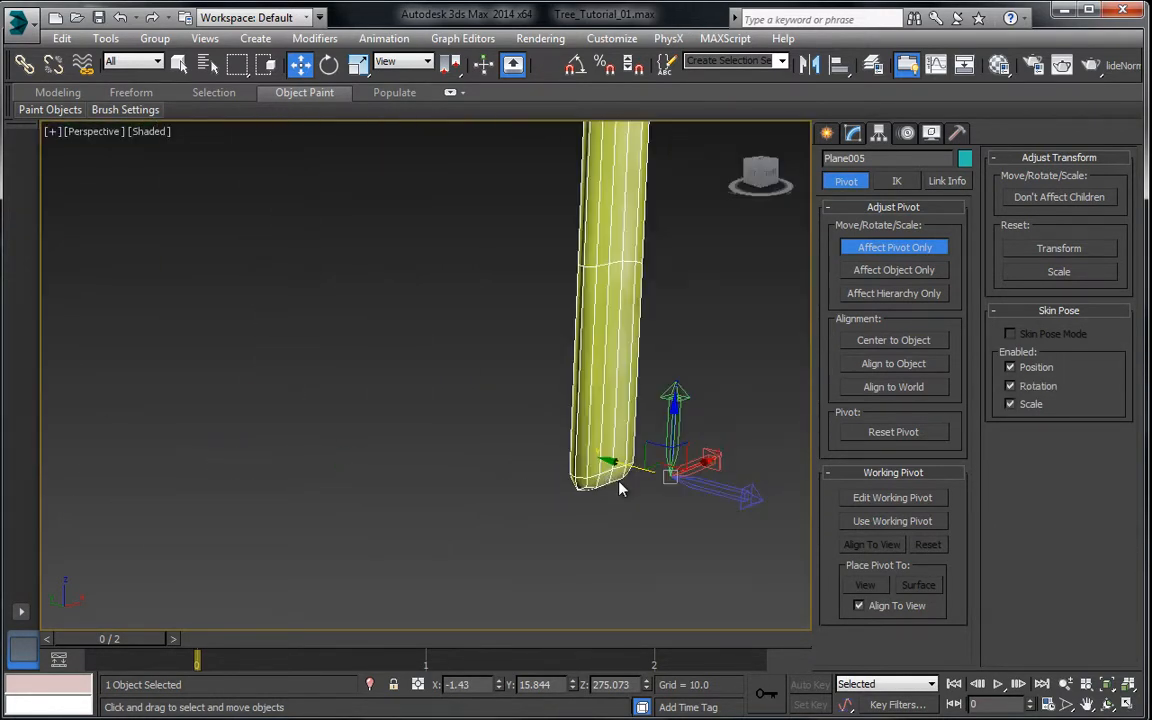
pyautogui.moveTo(634, 468); pyautogui.dragTo(566, 440)
# Step: Align the top leaf's pivot with its stem tip in the left view, at about Y 17.83, Z 274.16
pyautogui.press('l')
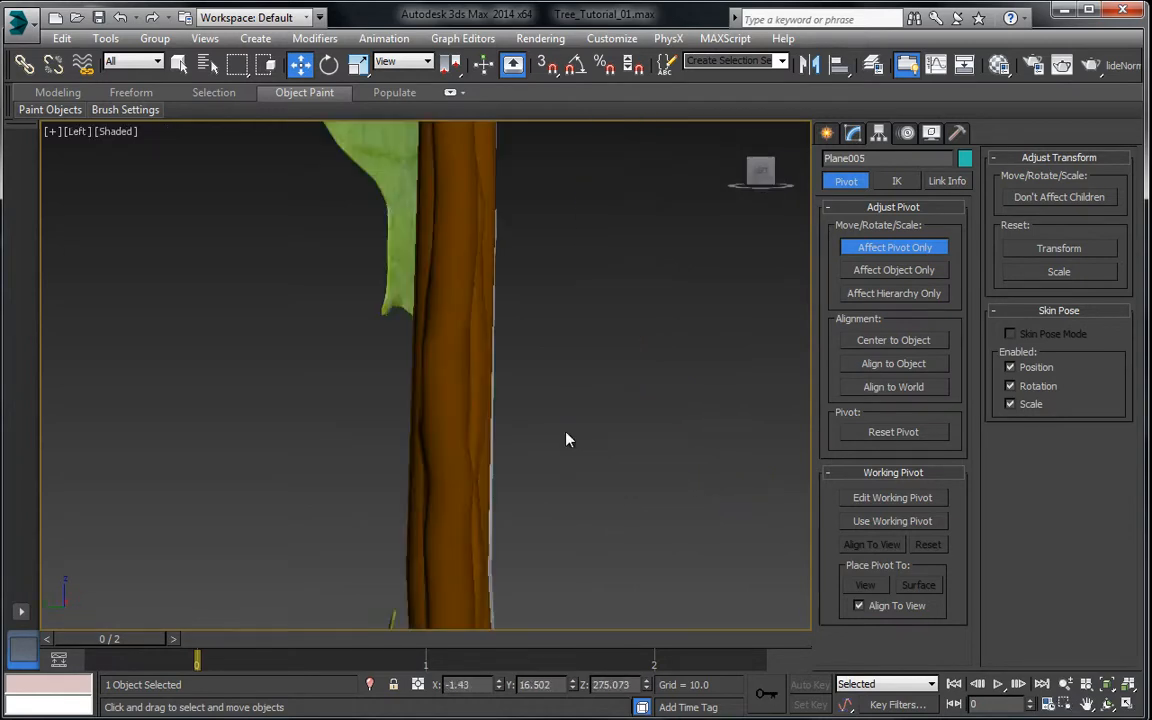
pyautogui.press('z')
pyautogui.moveTo(402, 325); pyautogui.dragTo(480, 275, button='middle')
pyautogui.scroll(-4, 480, 275)
pyautogui.scroll(10, 470, 390)
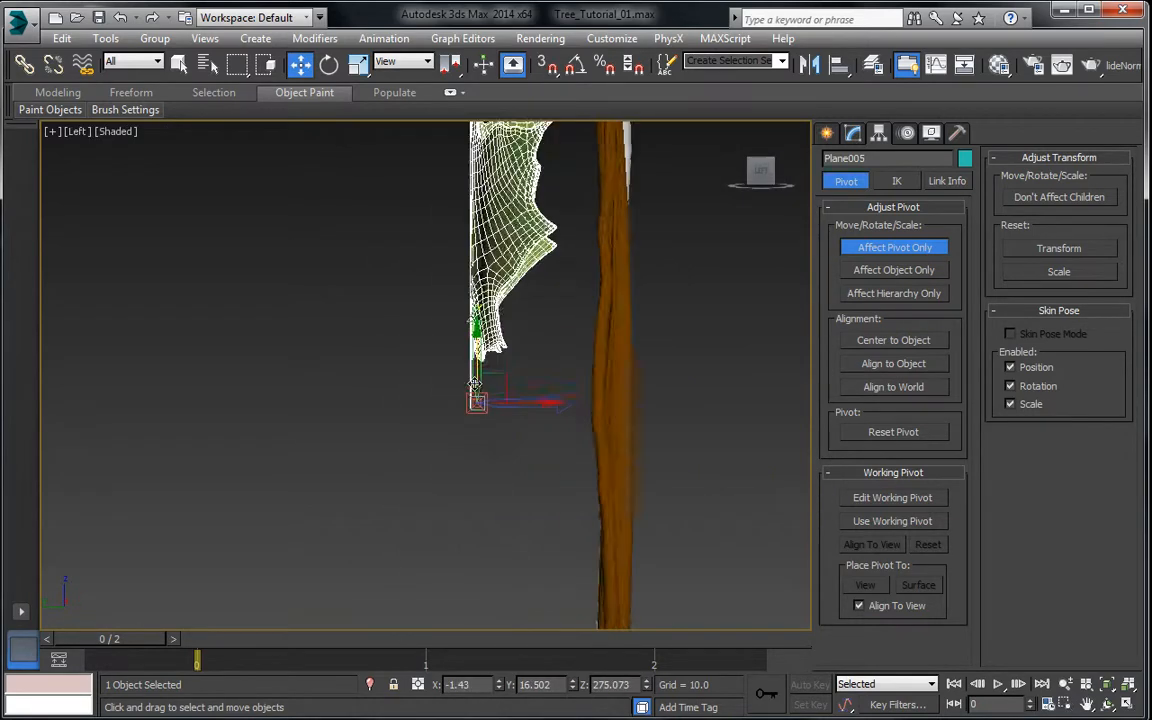
pyautogui.scroll(2, 465, 425)
pyautogui.moveTo(614, 397); pyautogui.dragTo(540, 446)
# Step: Move the top leaf's pivot sideways to about X 0.45, onto the stem base, in the front view
pyautogui.press('f')
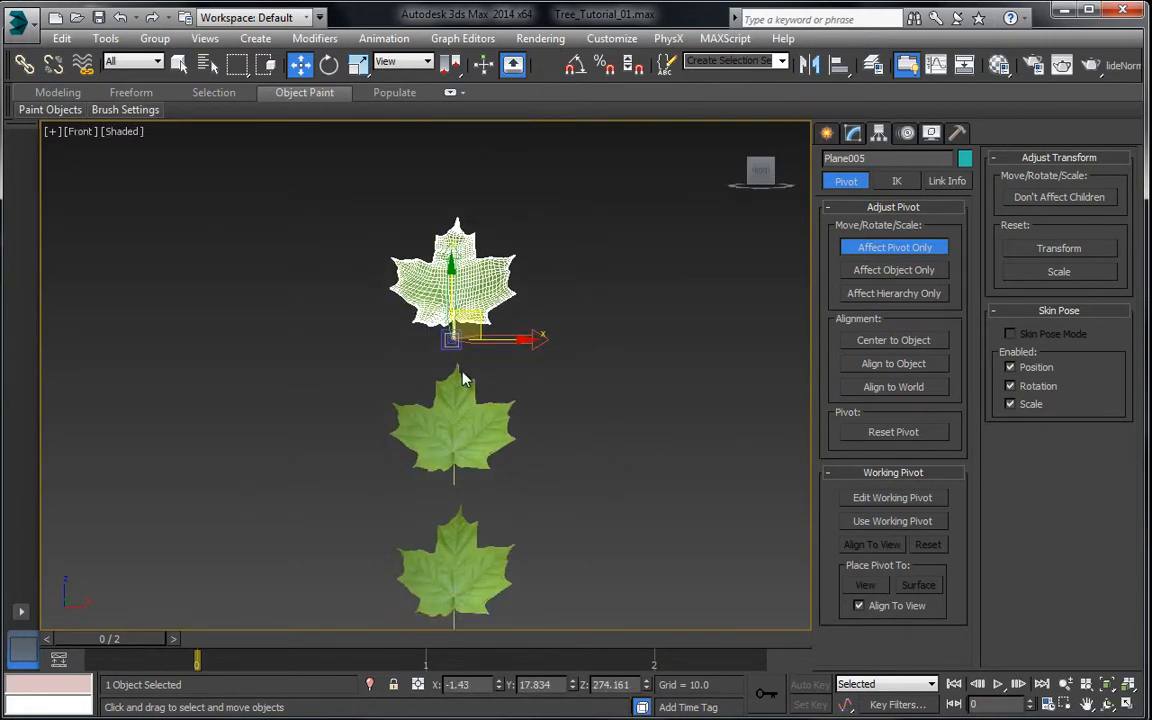
pyautogui.scroll(8, 460, 237)
pyautogui.moveTo(444, 419); pyautogui.dragTo(472, 411)
pyautogui.scroll(-4, 497, 408)
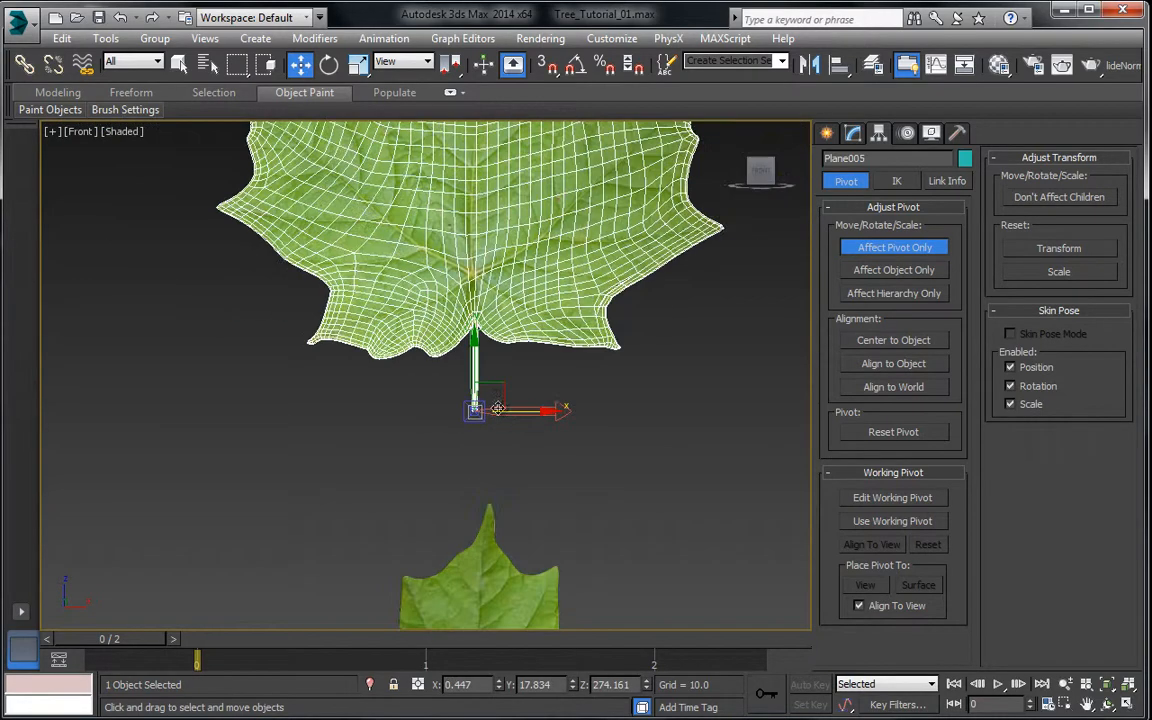
# Step: Turn off pivot-only mode and hide every object except the four leaves
pyautogui.click(868, 250)
pyautogui.scroll(-8, 625, 399)
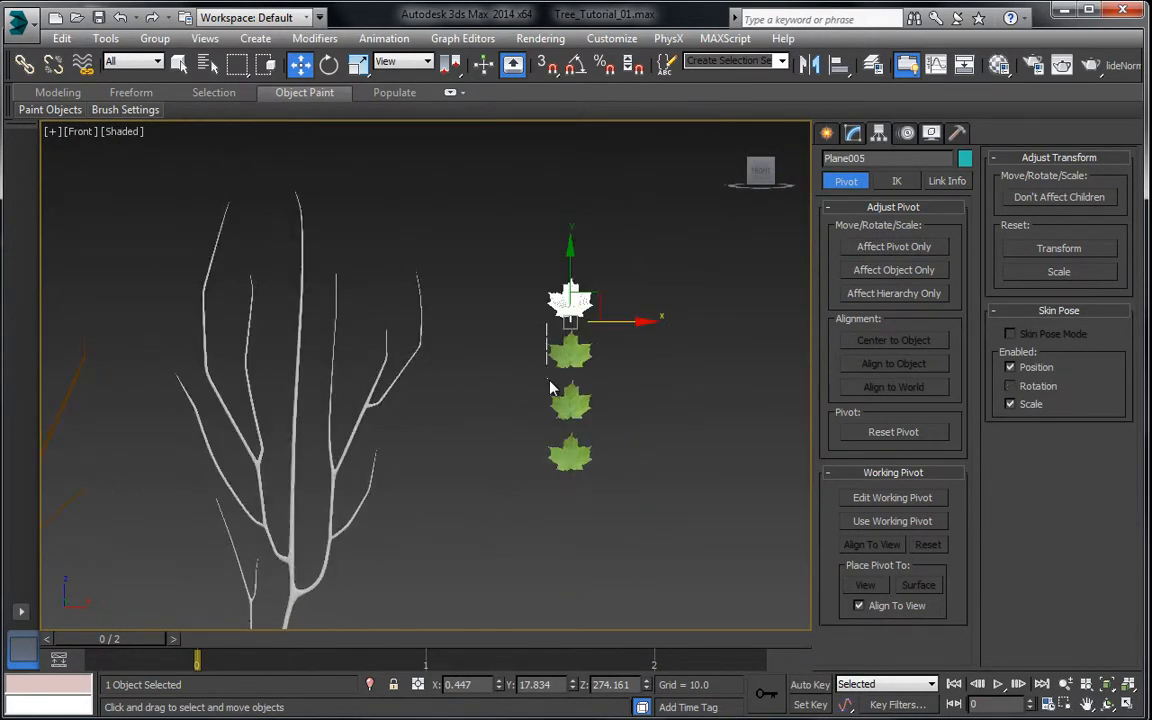
pyautogui.moveTo(583, 492); pyautogui.dragTo(587, 488)
pyautogui.hotkey('ctrl', 'i')
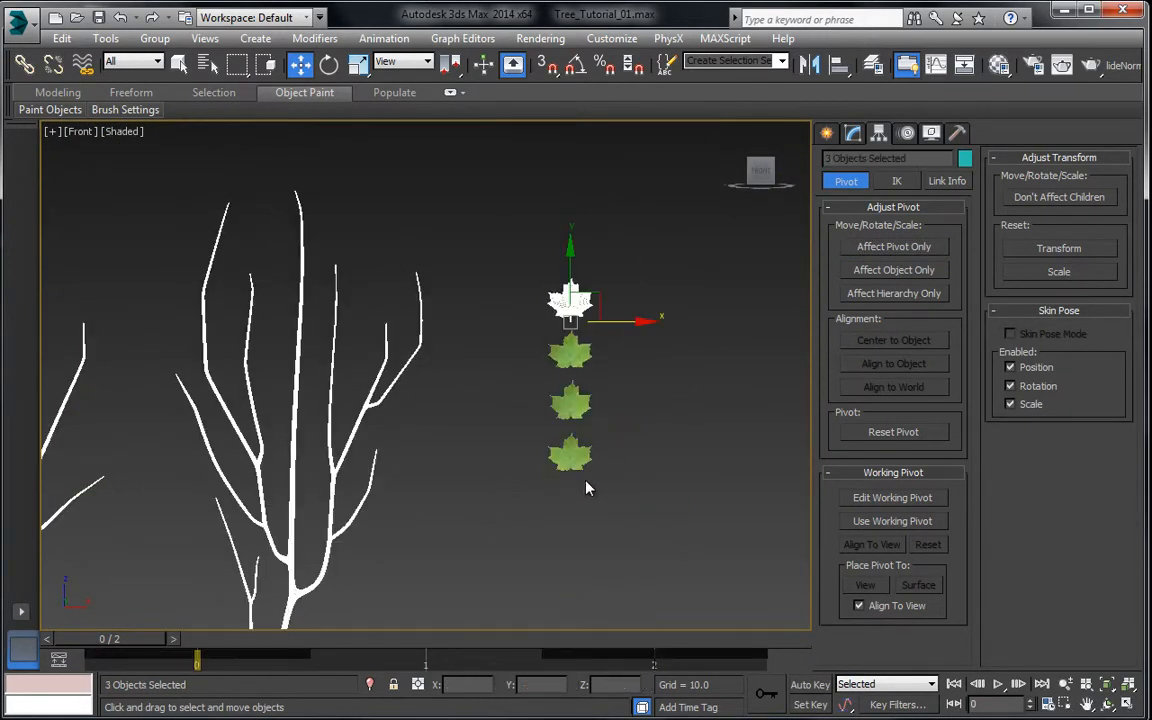
pyautogui.rightClick(550, 395)
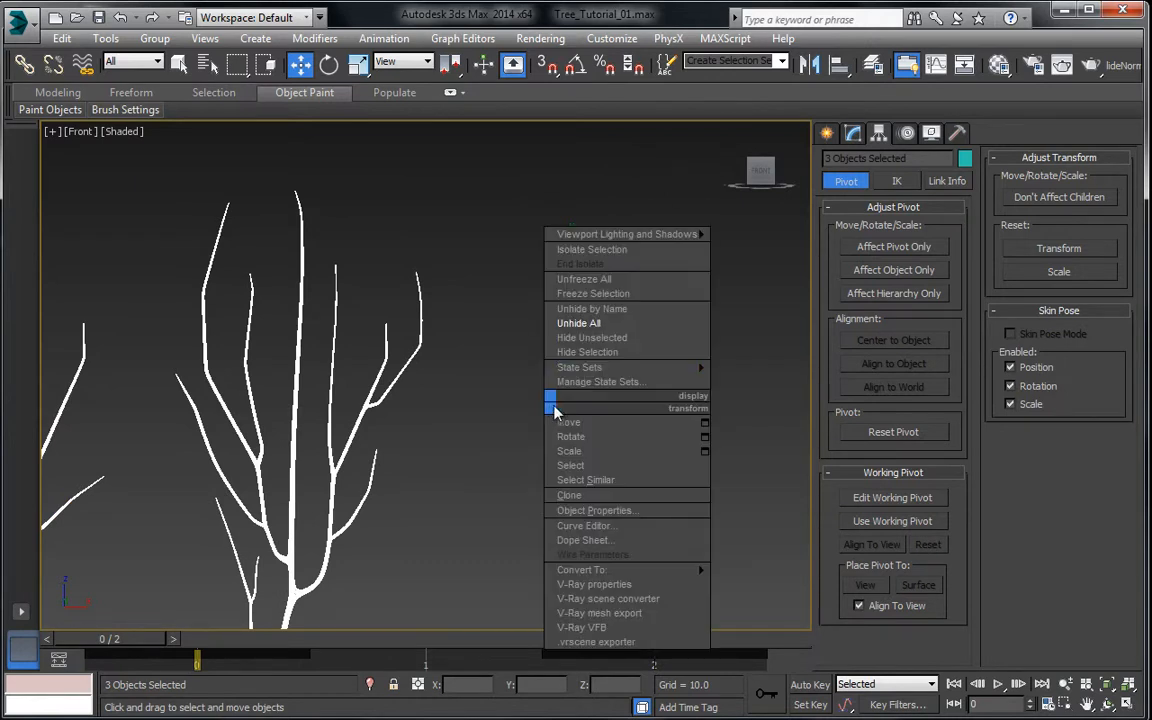
pyautogui.click(600, 350)
# Step: Shift the second-highest leaf's pivot to about Y -11.68, onto its stem tip, in the left view using pivot-only mode
pyautogui.click(553, 351)
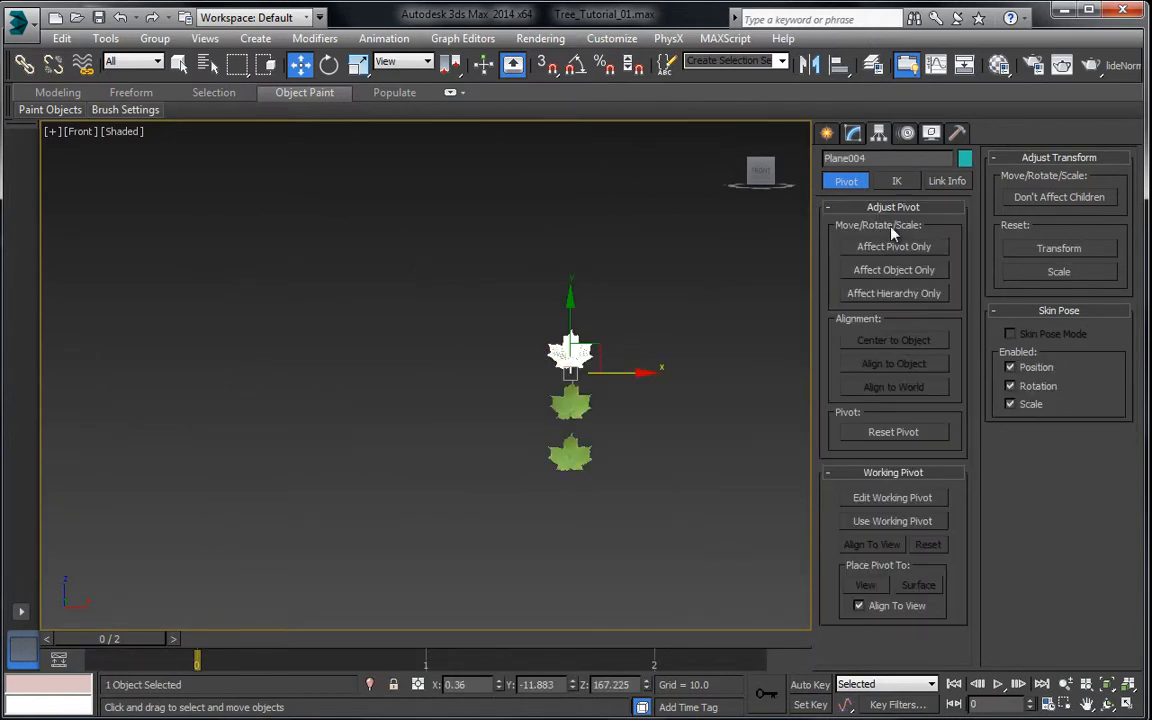
pyautogui.click(862, 247)
pyautogui.press('l')
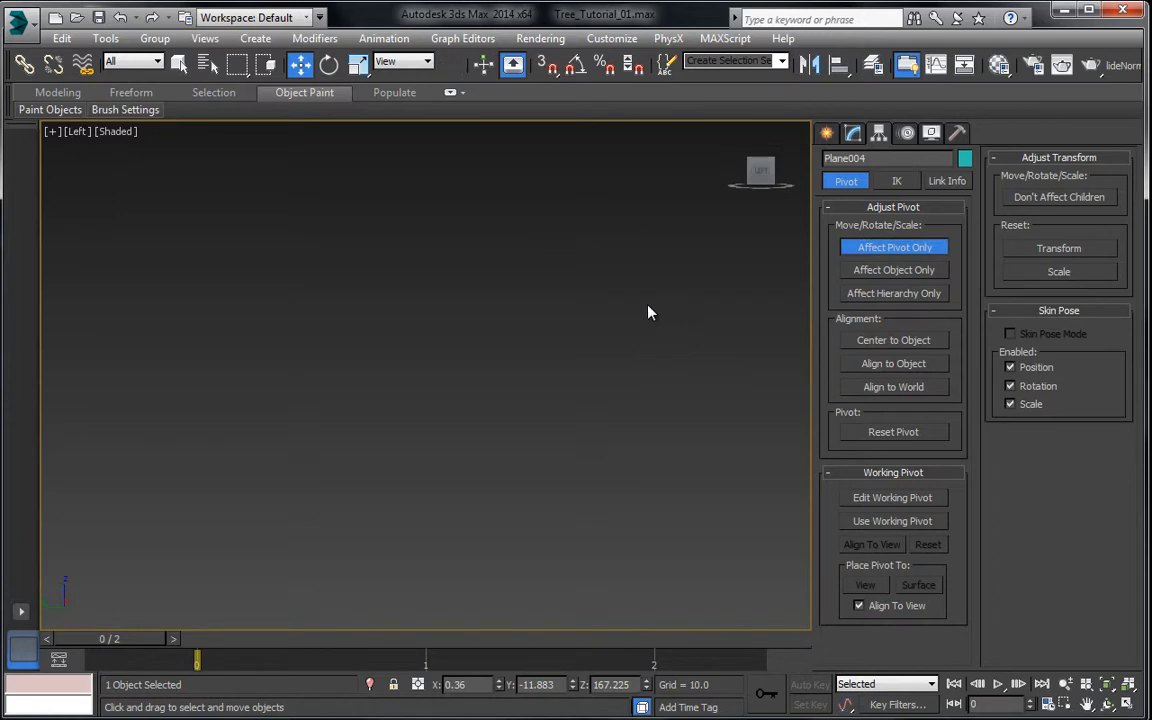
pyautogui.press('z')
pyautogui.moveTo(509, 590); pyautogui.dragTo(542, 390, button='middle')
pyautogui.scroll(3, 557, 515)
pyautogui.scroll(2, 542, 390)
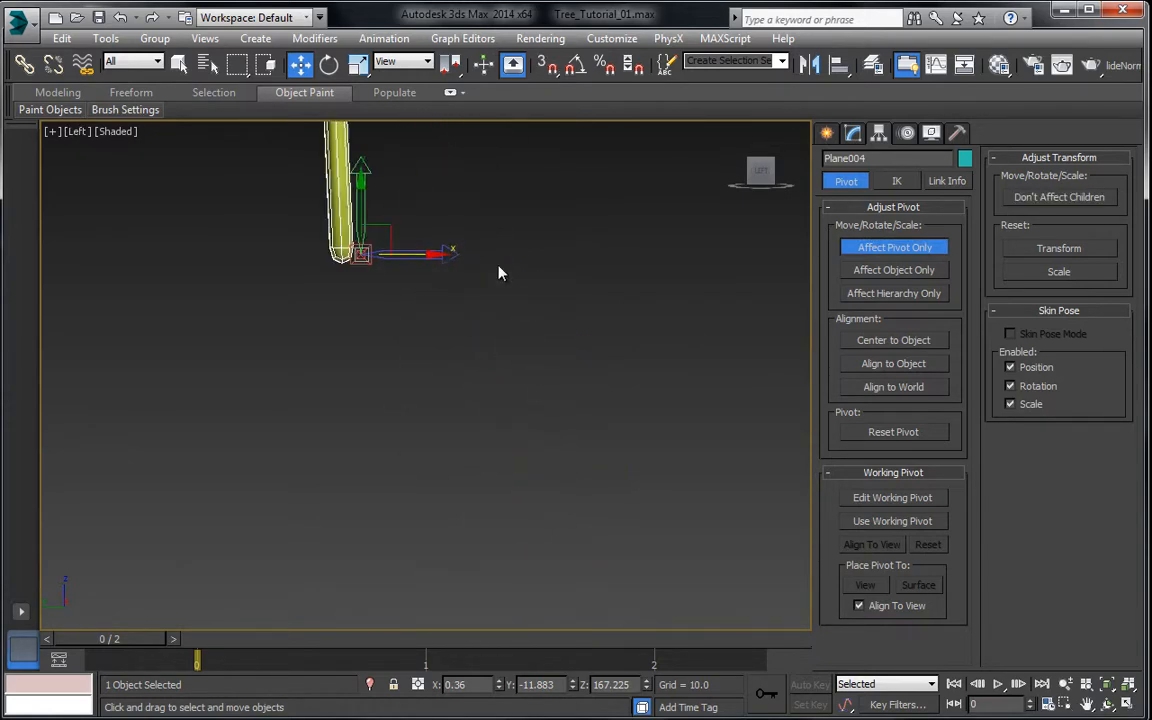
pyautogui.moveTo(500, 273); pyautogui.dragTo(510, 347, button='middle')
pyautogui.moveTo(515, 358); pyautogui.dragTo(498, 358)
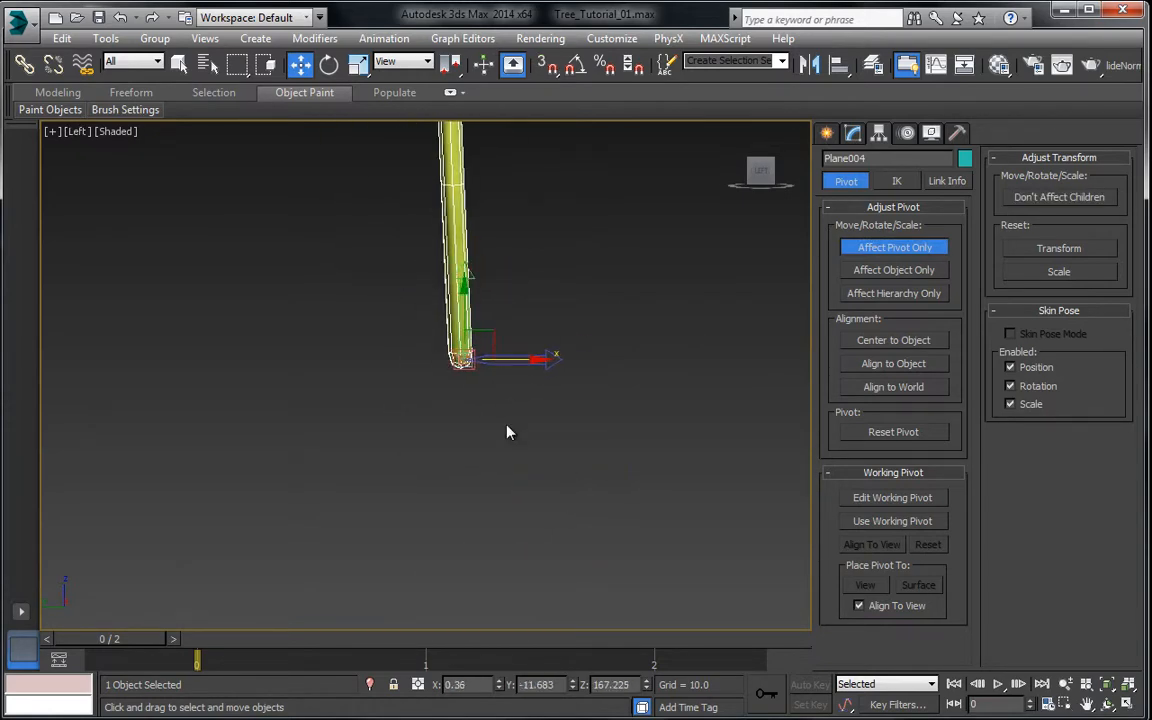
# Step: Examine how the second-lowest leaf's pivot lines up with its stem base in the left view
pyautogui.moveTo(515, 549); pyautogui.dragTo(573, 442, button='middle')
pyautogui.scroll(-5, 573, 442)
pyautogui.moveTo(543, 563); pyautogui.dragTo(514, 312, button='middle')
pyautogui.click(467, 352)
pyautogui.moveTo(529, 527); pyautogui.dragTo(532, 265, button='middle')
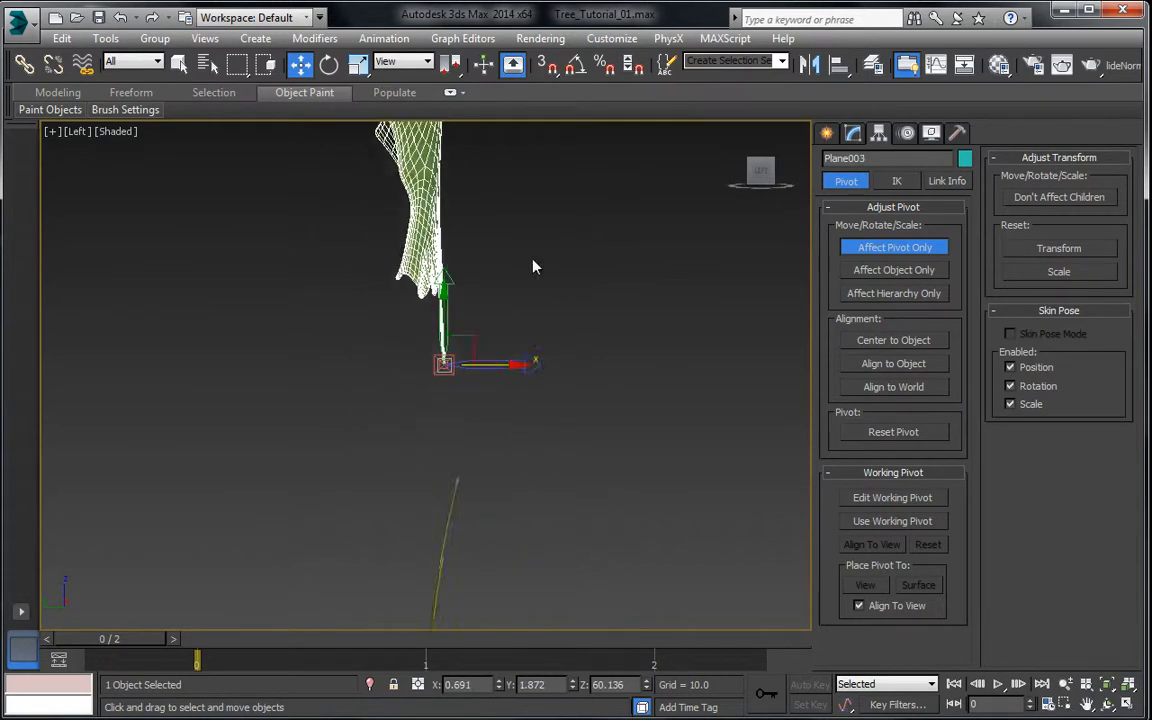
pyautogui.scroll(6, 474, 342)
pyautogui.moveTo(394, 429); pyautogui.dragTo(470, 250, button='middle')
pyautogui.scroll(-3, 470, 250)
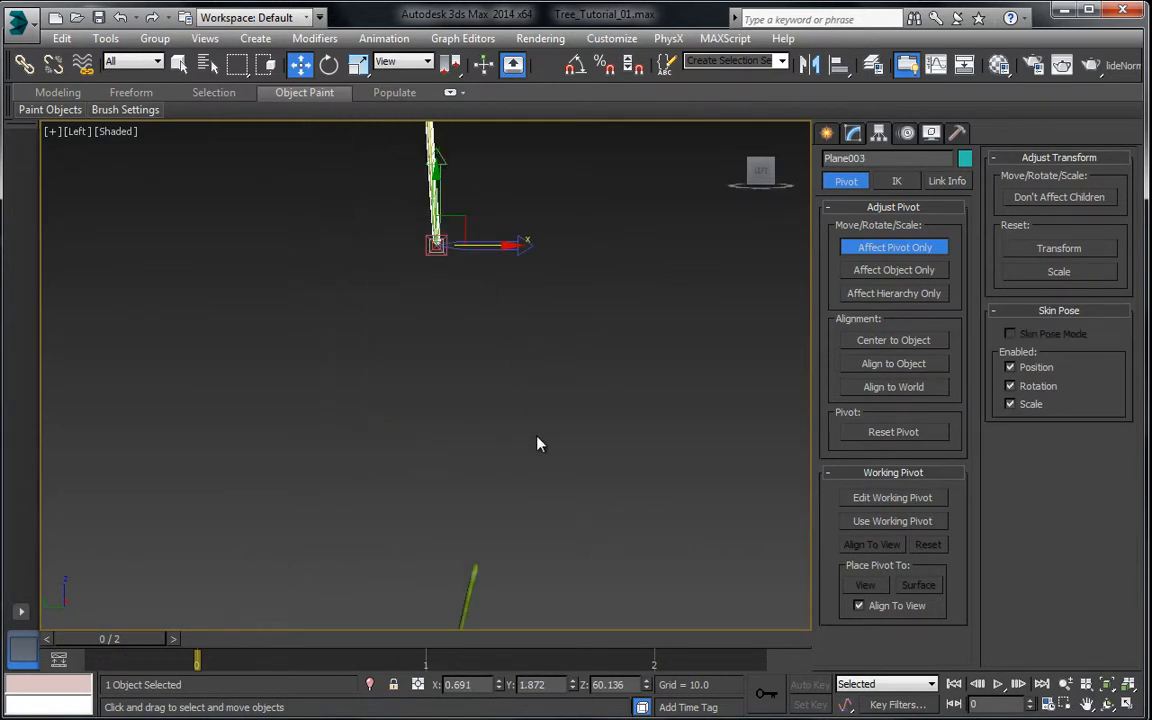
# Step: Select the lowest leaf and move its pivot onto the stem tip in the left view, at about Y -0.25, Z -46.74
pyautogui.moveTo(550, 620); pyautogui.dragTo(582, 330, button='middle')
pyautogui.click(457, 520)
pyautogui.scroll(4, 457, 520)
pyautogui.moveTo(460, 525); pyautogui.dragTo(473, 293, button='middle')
pyautogui.scroll(-5, 473, 293)
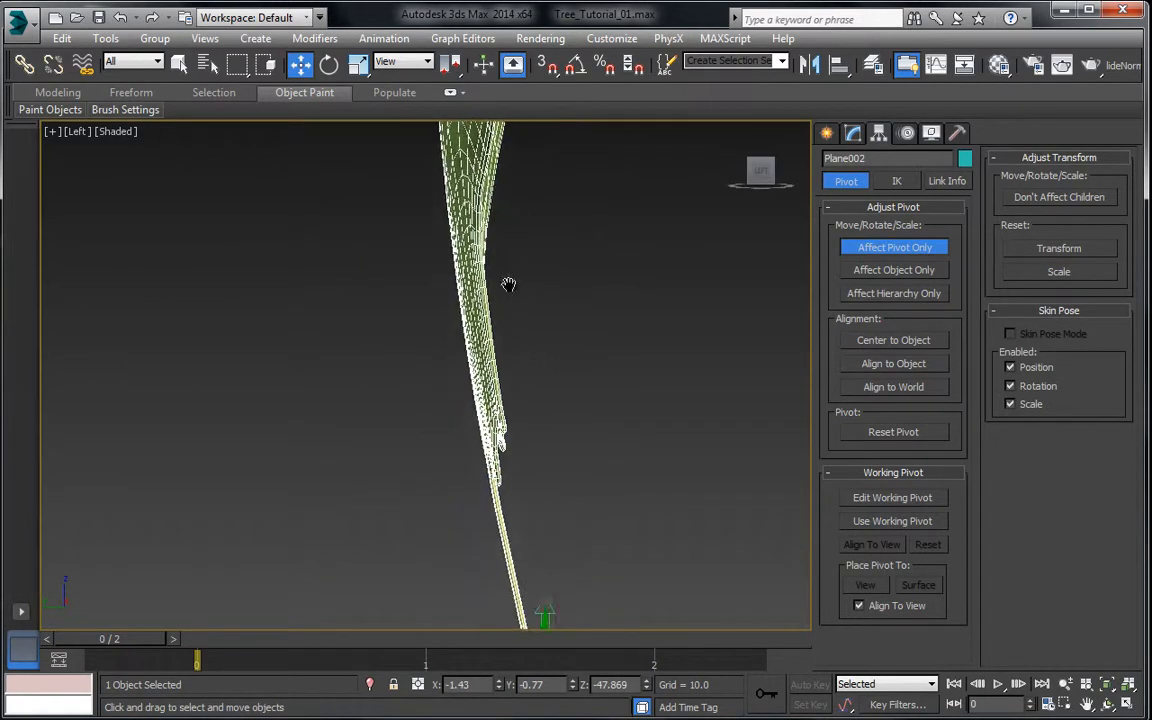
pyautogui.moveTo(538, 599); pyautogui.dragTo(548, 365, button='middle')
pyautogui.scroll(4, 560, 420)
pyautogui.press('s')
pyautogui.moveTo(548, 463); pyautogui.dragTo(529, 422)
# Step: Move the lowest leaf's pivot sideways to about X 0.41, centered on its stem, in the front view
pyautogui.press('f')
pyautogui.scroll(10, 464, 343)
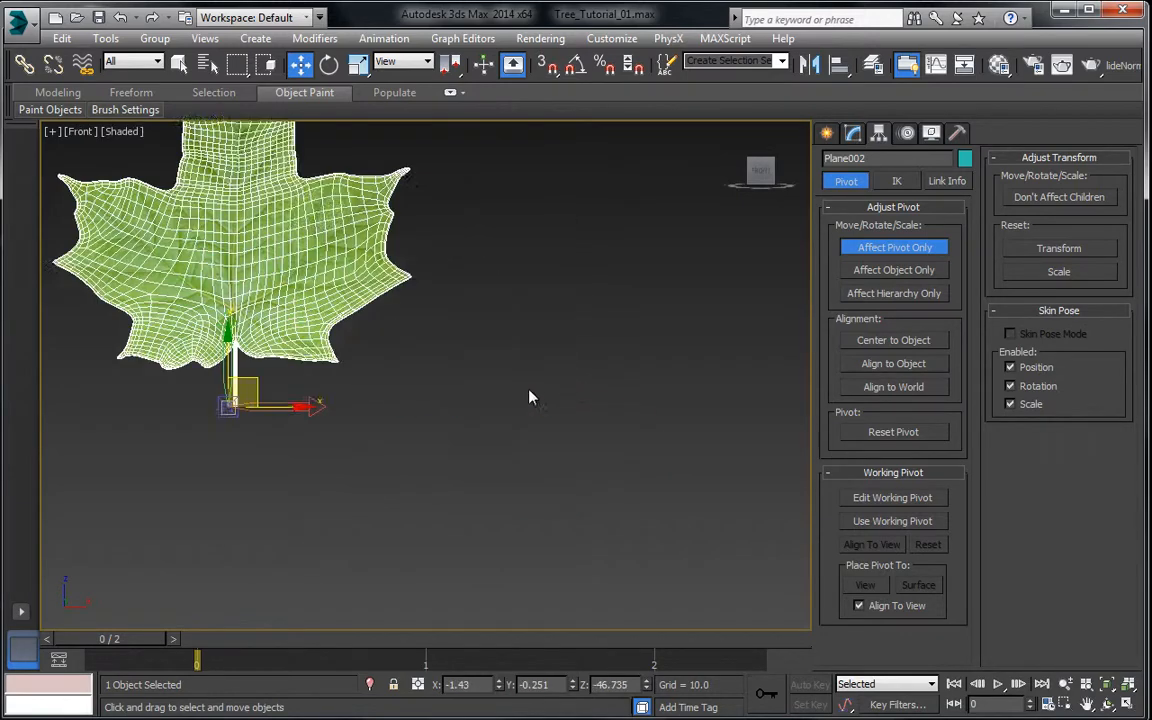
pyautogui.moveTo(733, 511); pyautogui.dragTo(793, 511)
pyautogui.scroll(-5, 578, 500)
pyautogui.scroll(-4, 480, 420)
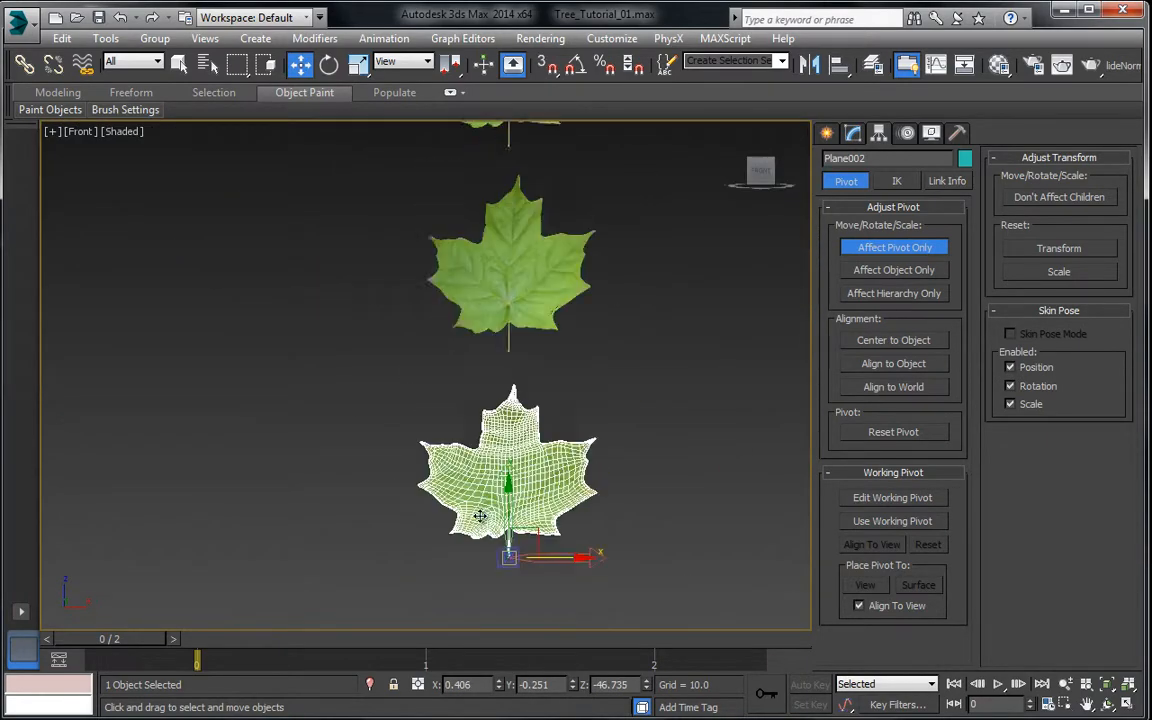
# Step: Select the second-lowest leaf and nudge its pivot sideways onto the center of its stem base in the front view
pyautogui.scroll(4, 499, 368)
pyautogui.click(548, 340)
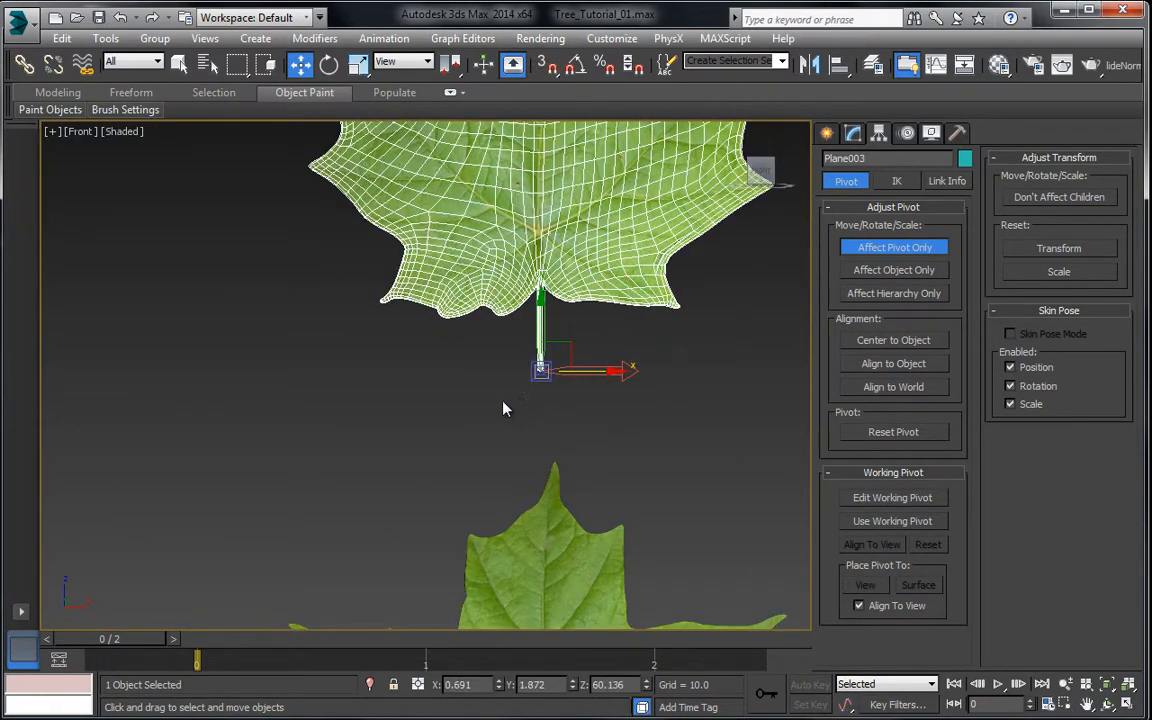
pyautogui.scroll(6, 556, 356)
pyautogui.moveTo(492, 437); pyautogui.dragTo(482, 437)
pyautogui.scroll(-6, 482, 420)
# Step: Nudge the second-highest leaf's pivot sideways to about X 0.55 in the front view and turn off pivot-only mode
pyautogui.click(548, 340)
pyautogui.scroll(6, 540, 360)
pyautogui.moveTo(422, 440); pyautogui.dragTo(436, 440)
pyautogui.click(914, 251)
pyautogui.scroll(-5, 630, 417)
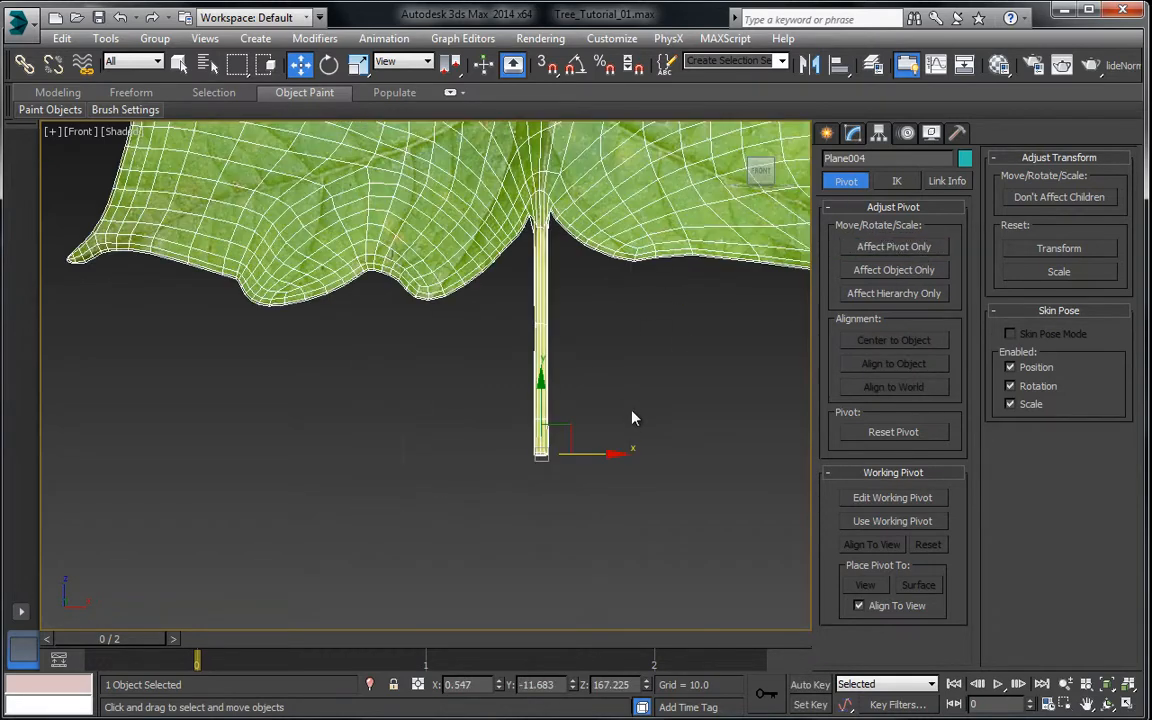
pyautogui.rightClick(630, 410)
pyautogui.scroll(-7, 607, 376)
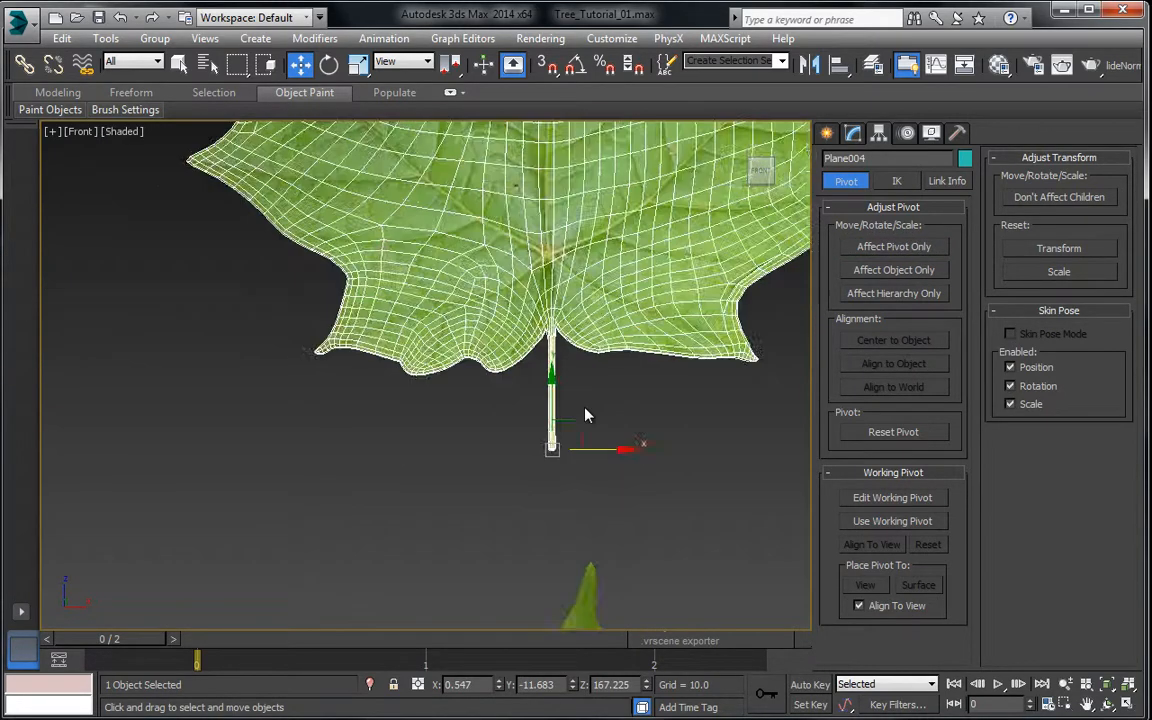
# Step: Rename the highest leaf Leaf_A and the second-highest leaf Leaf_B
pyautogui.click(588, 270)
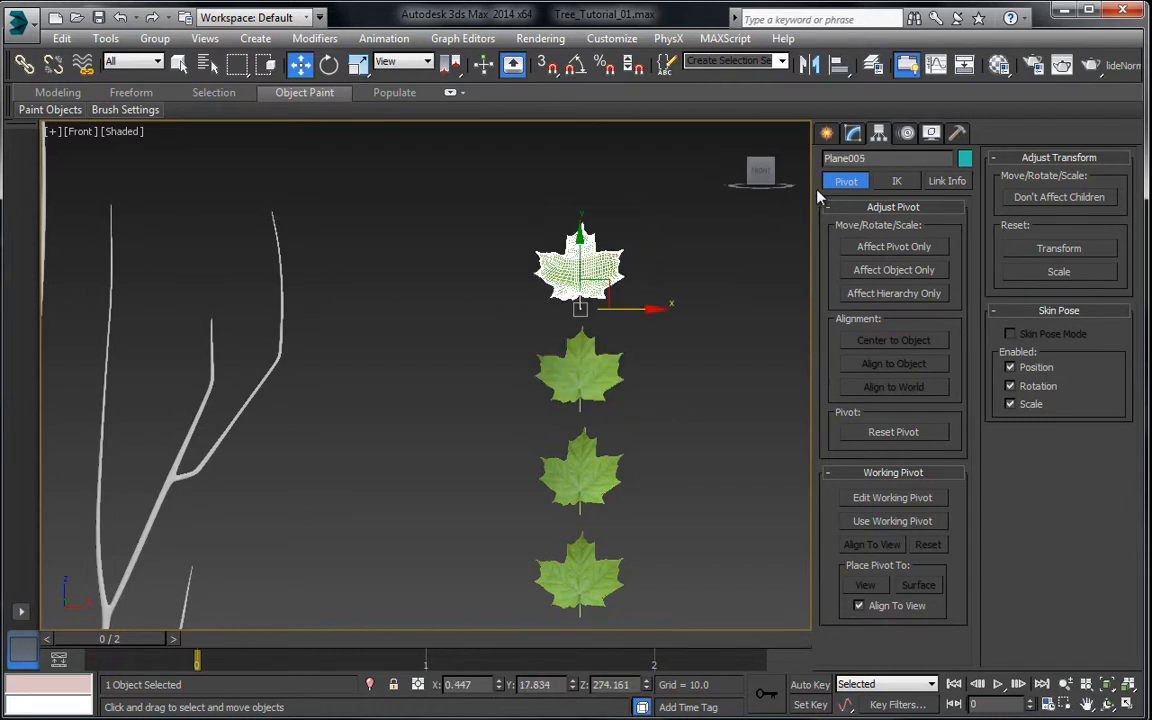
pyautogui.doubleClick(866, 158)
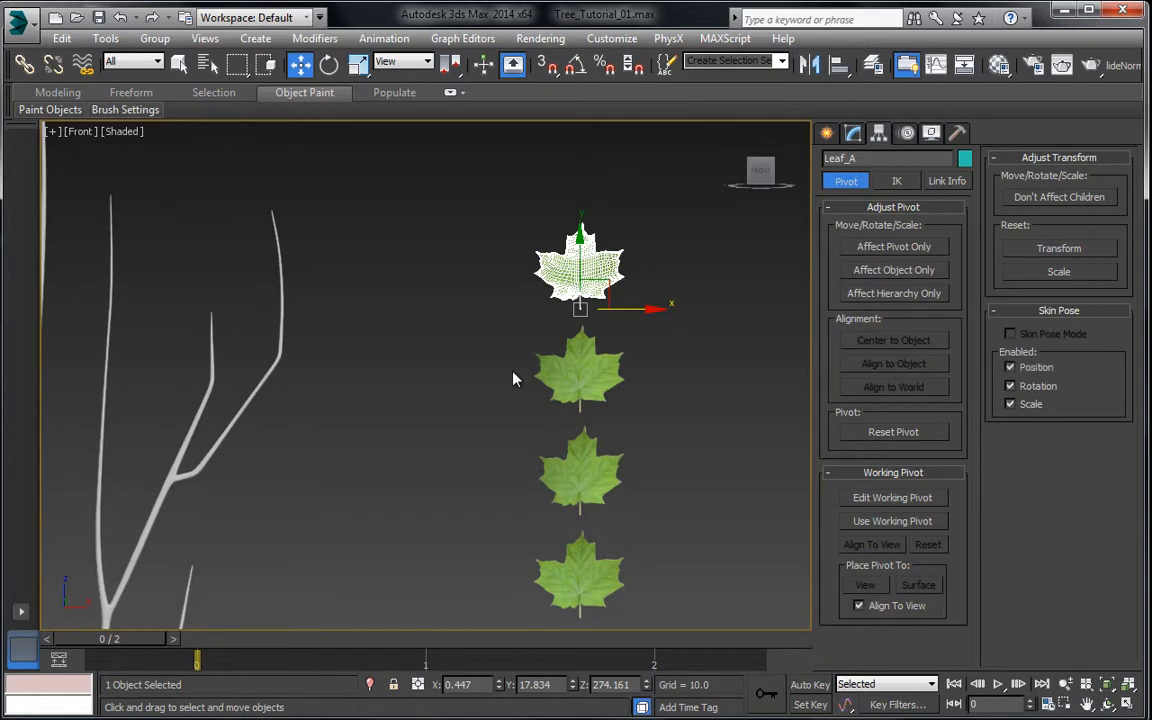
pyautogui.click(540, 370)
pyautogui.doubleClick(888, 158)
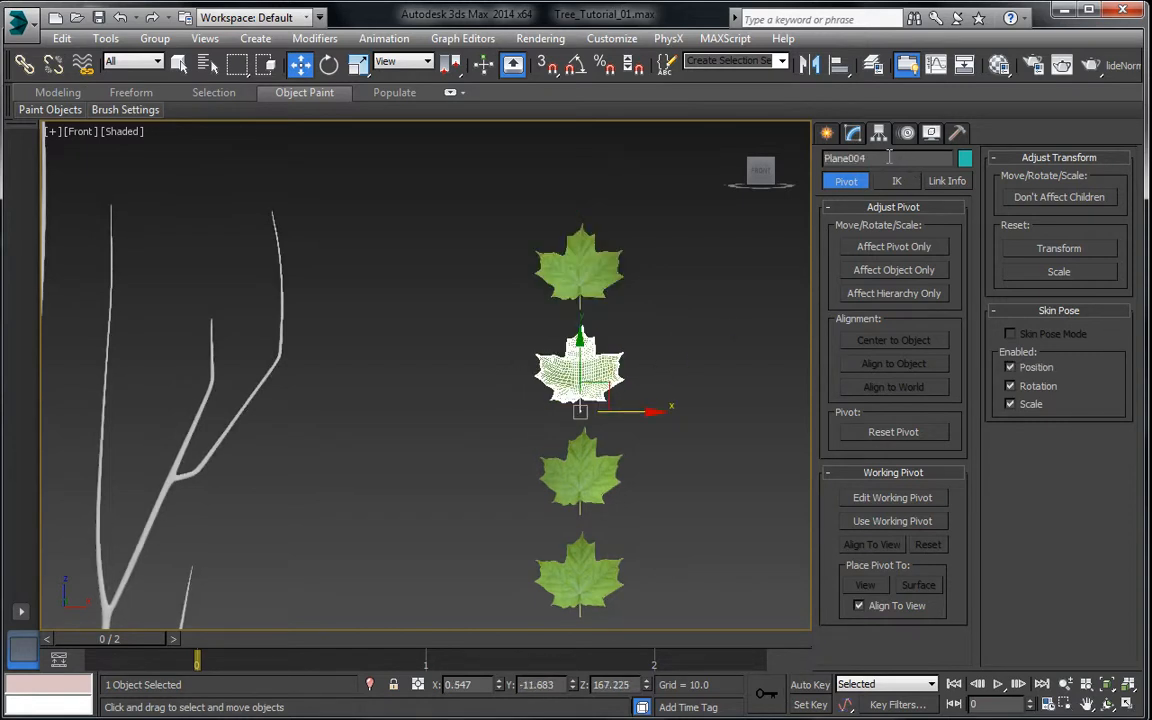
pyautogui.write('Leaf_B')
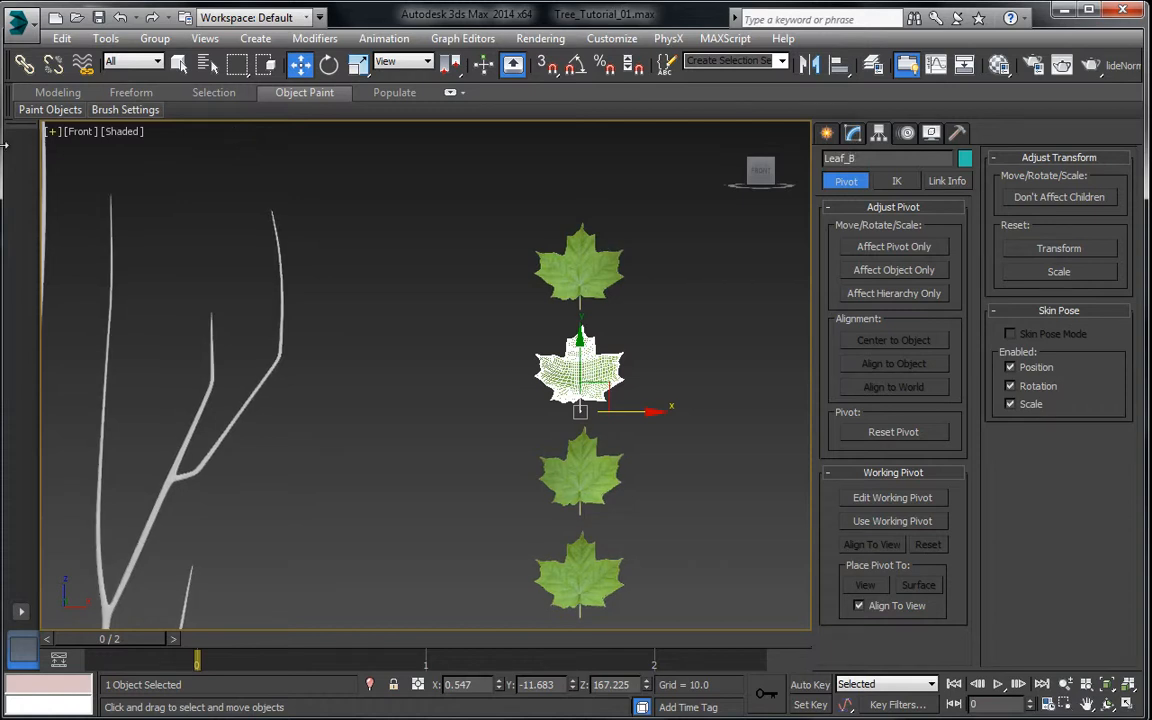
# Step: Rename the second-lowest leaf Leaf_C and the lowest leaf Leaf_D
pyautogui.moveTo(391, 478); pyautogui.dragTo(336, 352, button='middle')
pyautogui.click(530, 338)
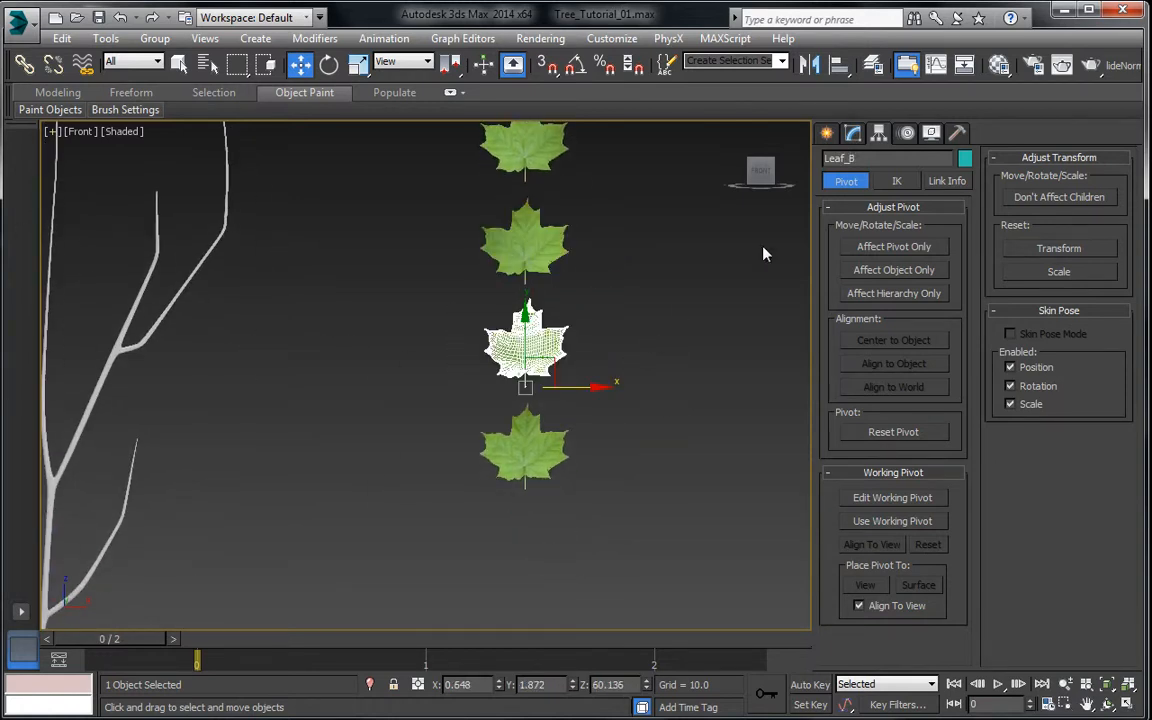
pyautogui.doubleClick(874, 158)
pyautogui.write('Leaf')
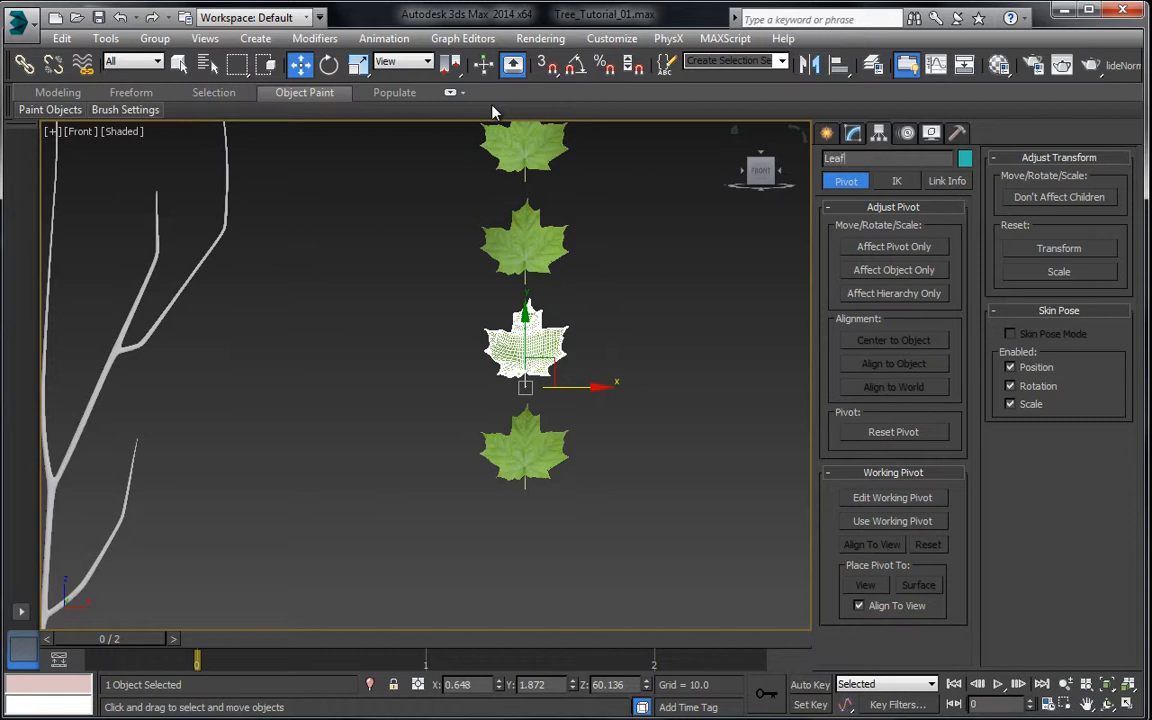
pyautogui.write('_C')
pyautogui.moveTo(473, 553); pyautogui.dragTo(596, 440)
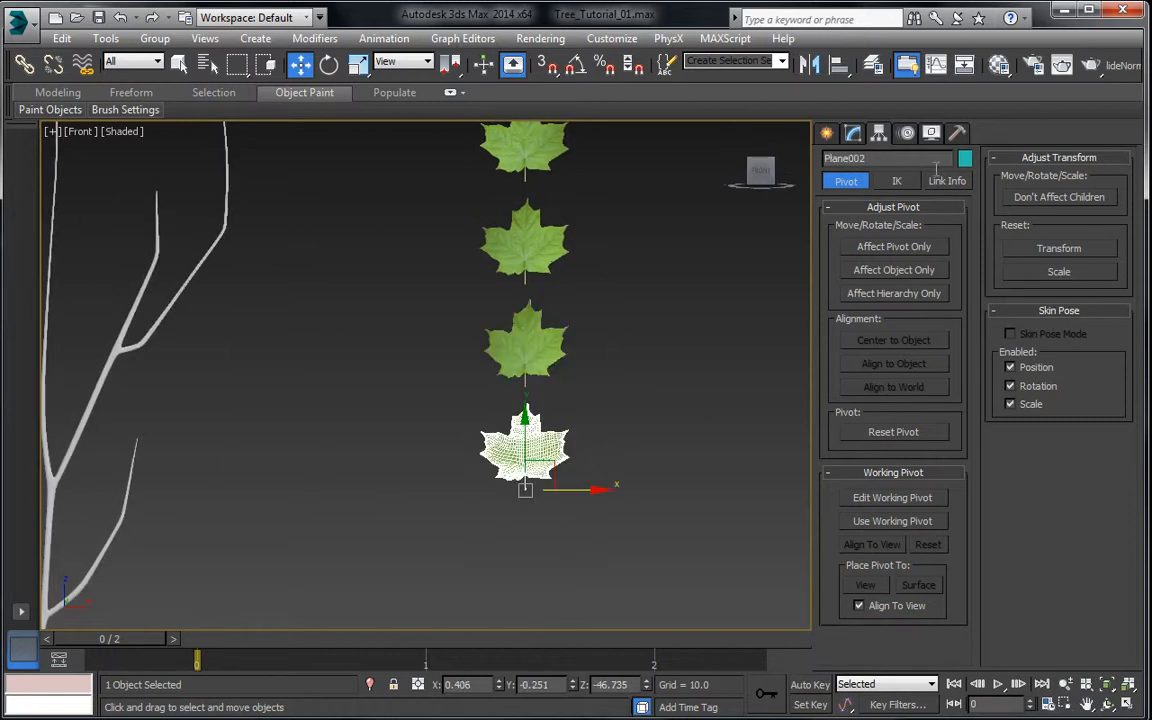
pyautogui.doubleClick(880, 158)
pyautogui.write('Leaf_D')
# Step: Select the gray tree standing between the brown tree and the leaves and hide it
pyautogui.scroll(-5, 548, 347)
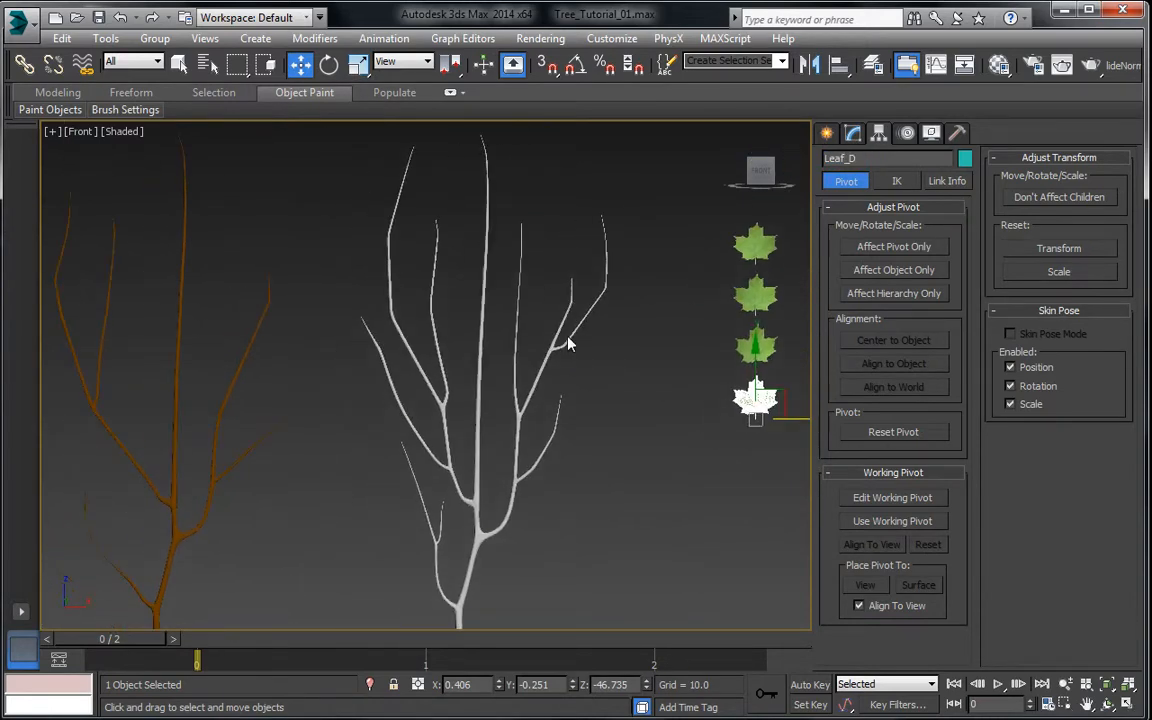
pyautogui.moveTo(391, 445); pyautogui.dragTo(391, 445)
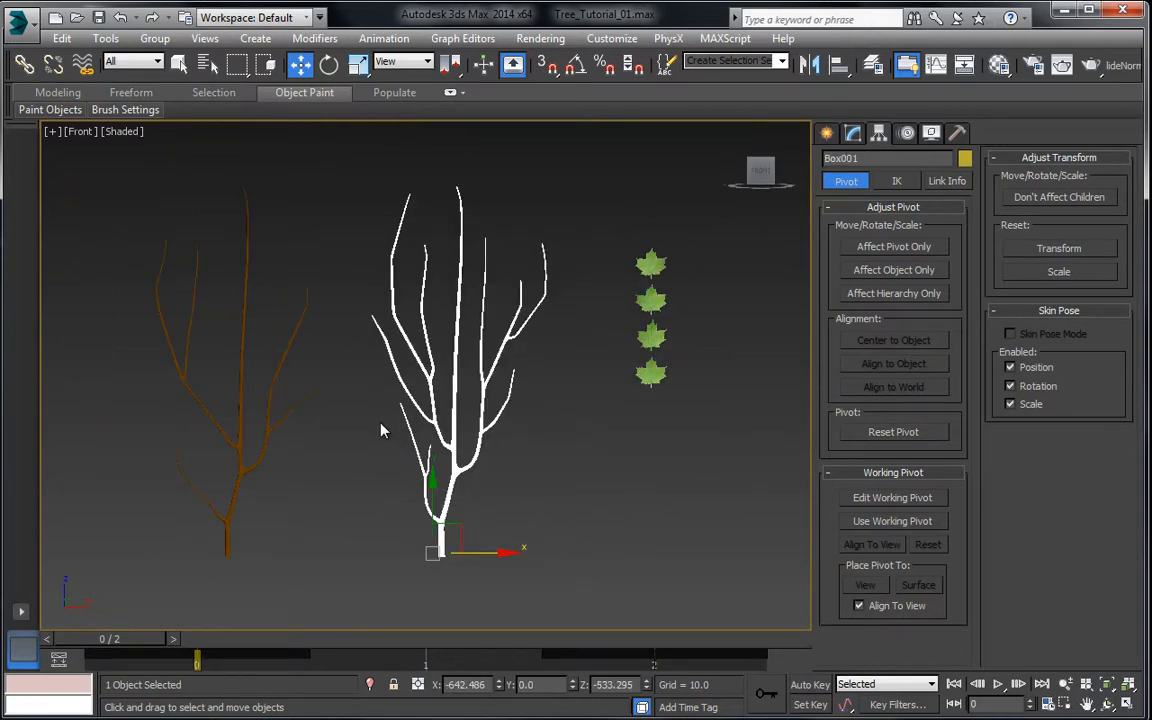
pyautogui.press('m')
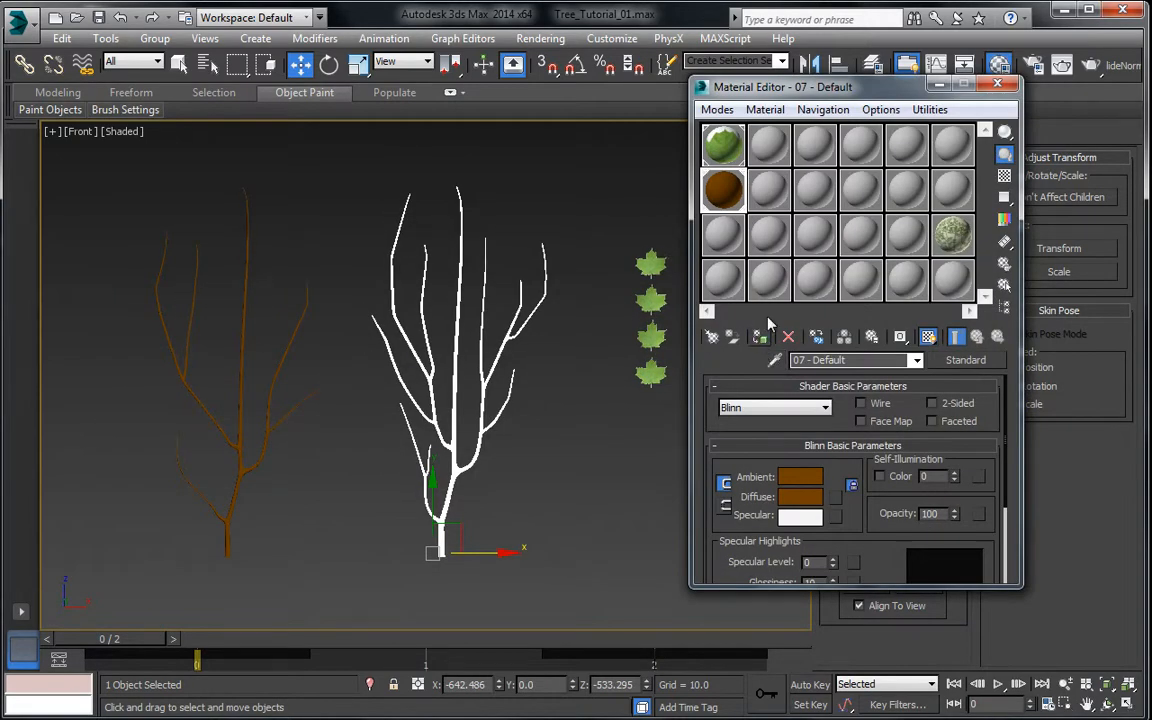
pyautogui.click(1005, 84)
pyautogui.rightClick(519, 329)
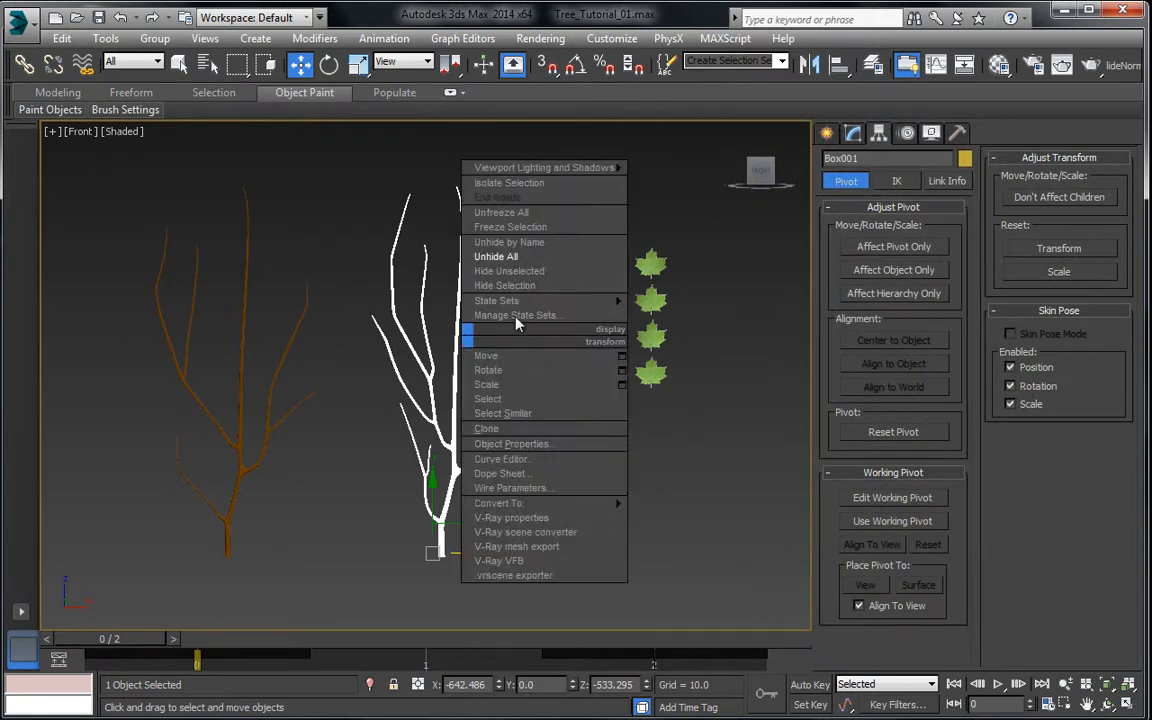
pyautogui.click(535, 290)
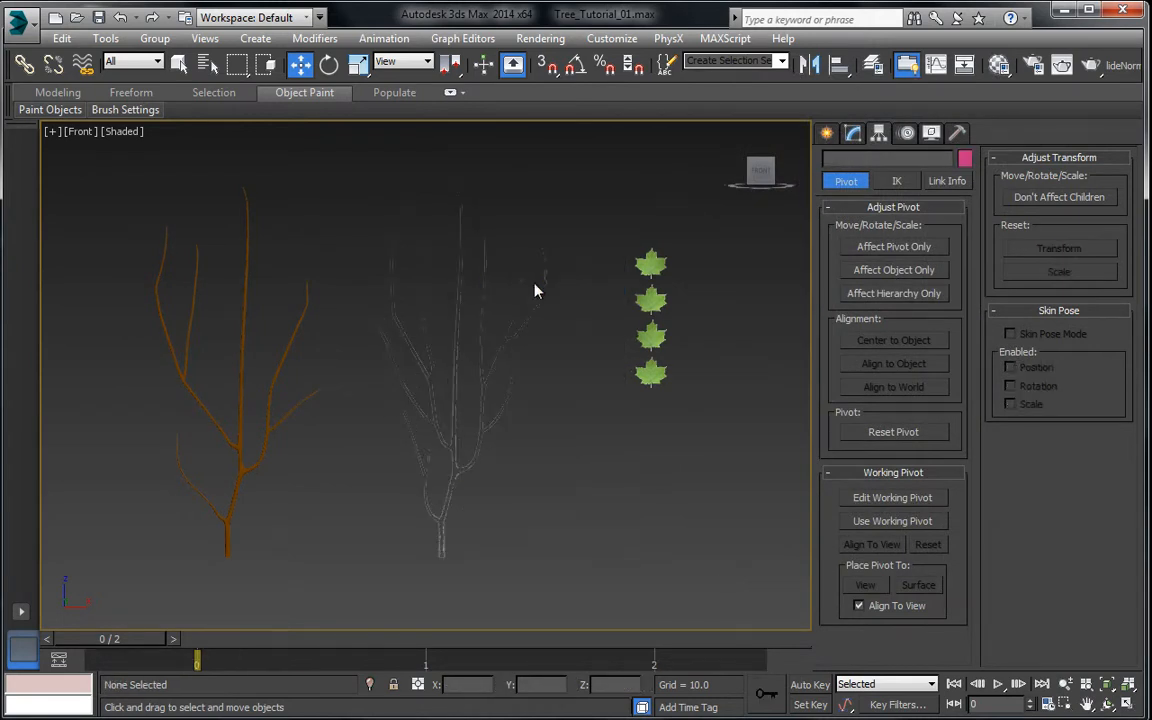
# Step: Unhide all objects and hide the gray tree again
pyautogui.rightClick(466, 390)
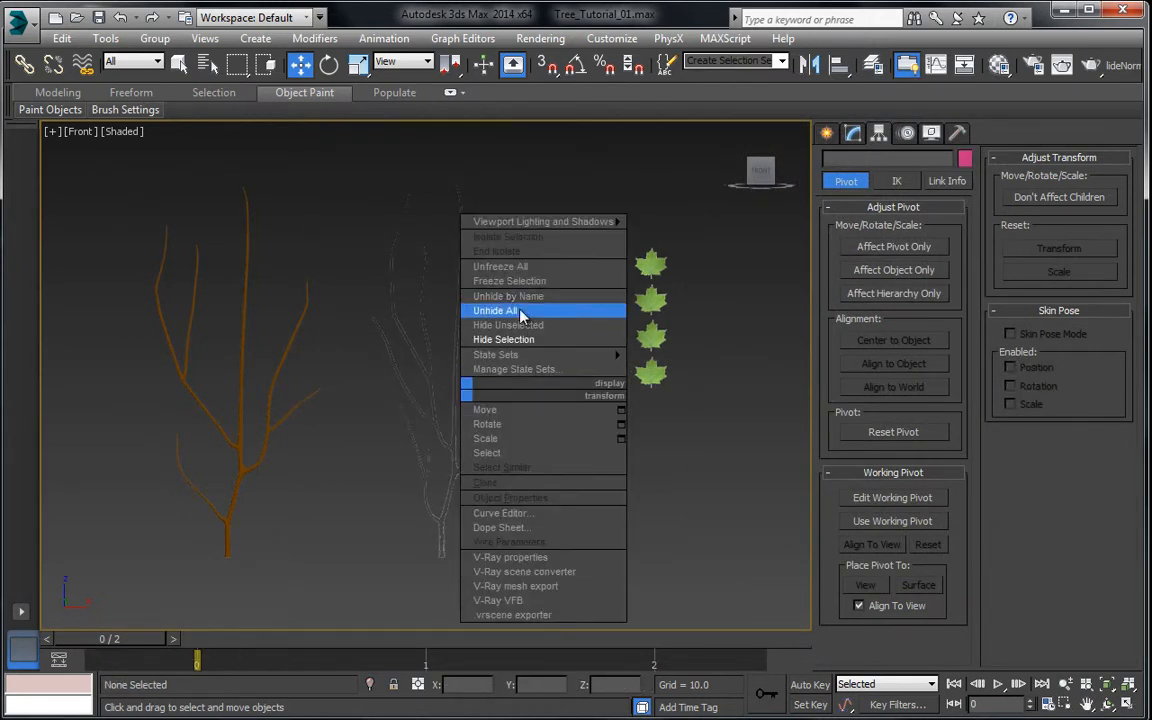
pyautogui.click(519, 311)
pyautogui.click(472, 385)
pyautogui.rightClick(478, 380)
pyautogui.click(530, 339)
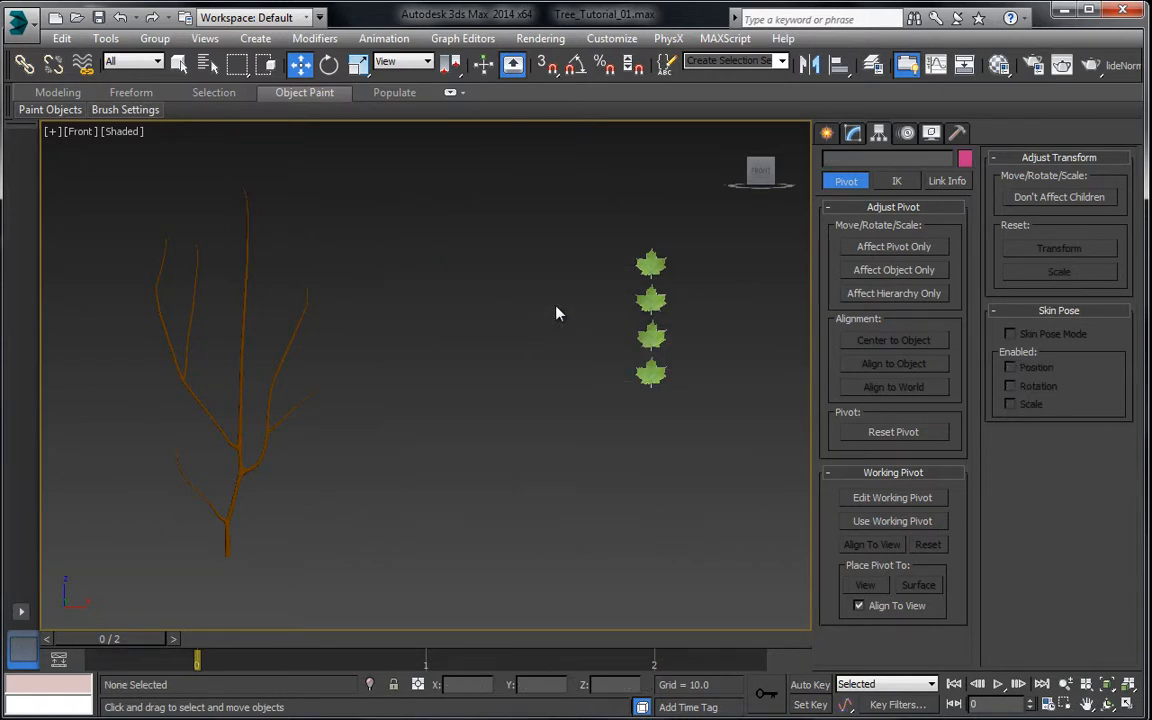
# Step: Select the four leaves, set Object Paint to paint with objects in the list, and add the selected leaves to that list
pyautogui.moveTo(686, 432); pyautogui.dragTo(686, 432)
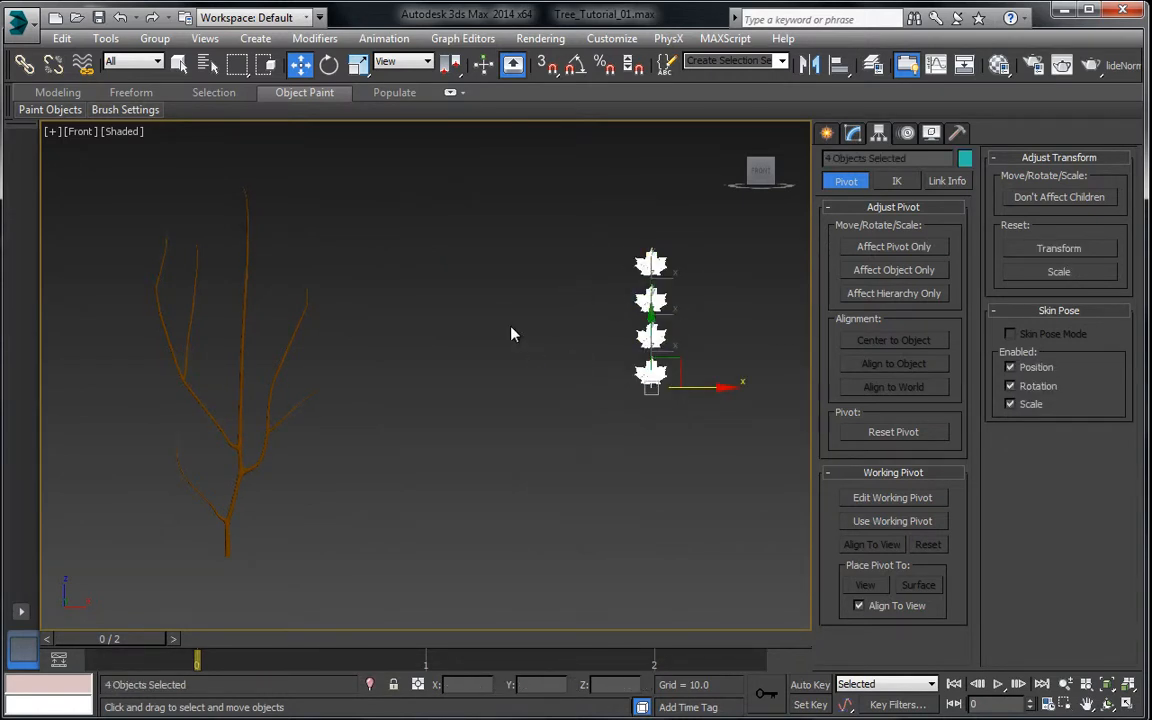
pyautogui.click(302, 97)
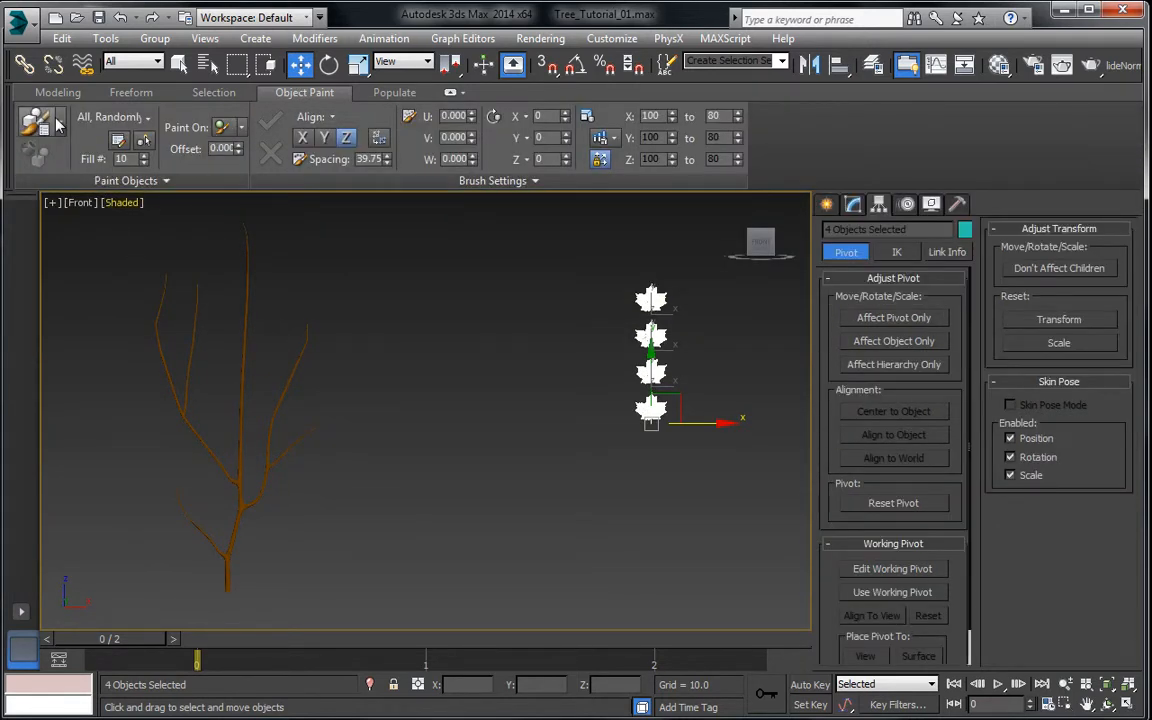
pyautogui.click(60, 124)
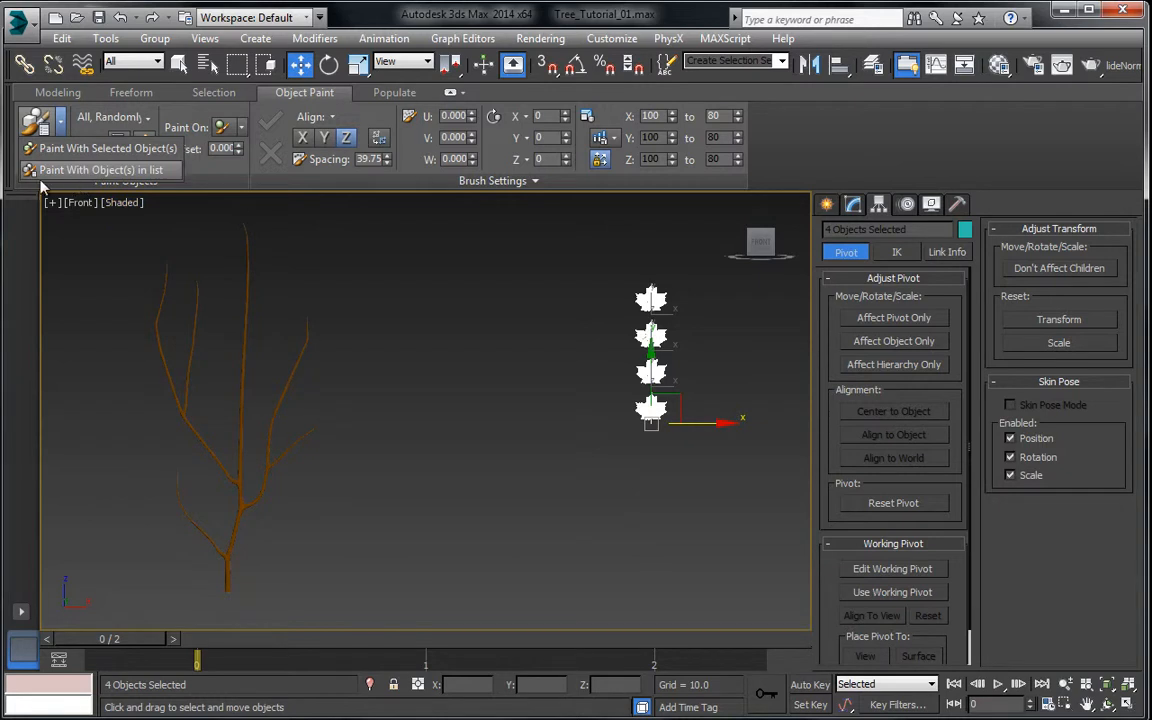
pyautogui.click(74, 170)
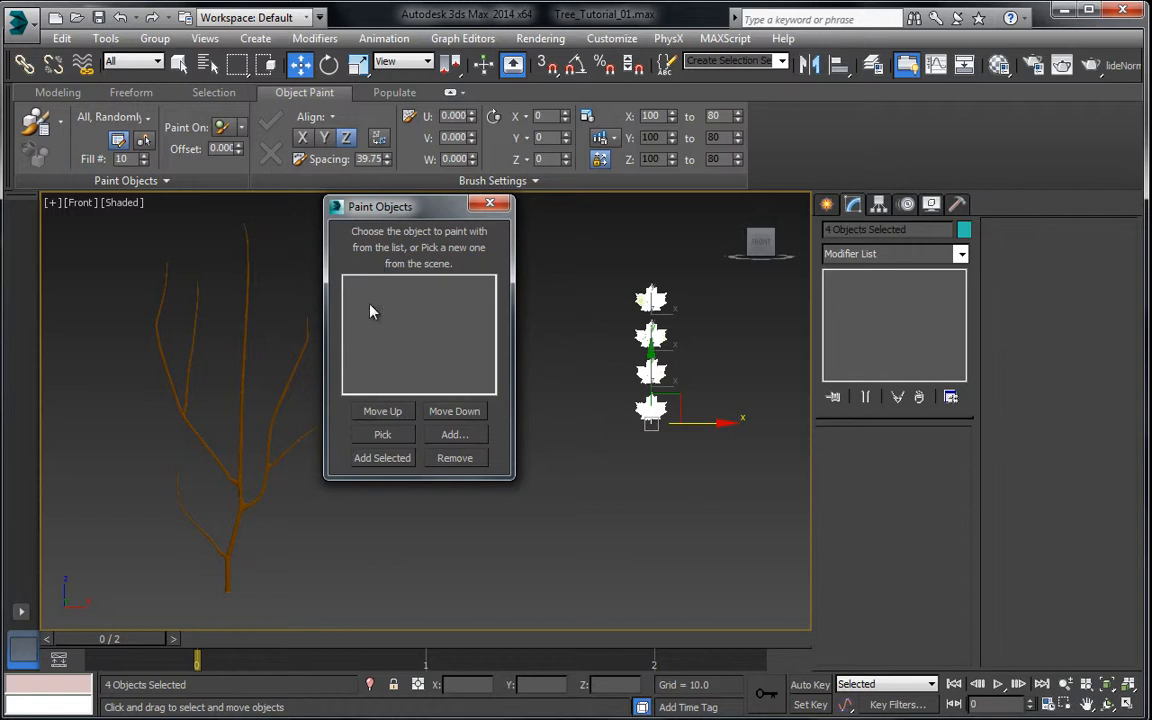
pyautogui.click(372, 458)
pyautogui.click(489, 204)
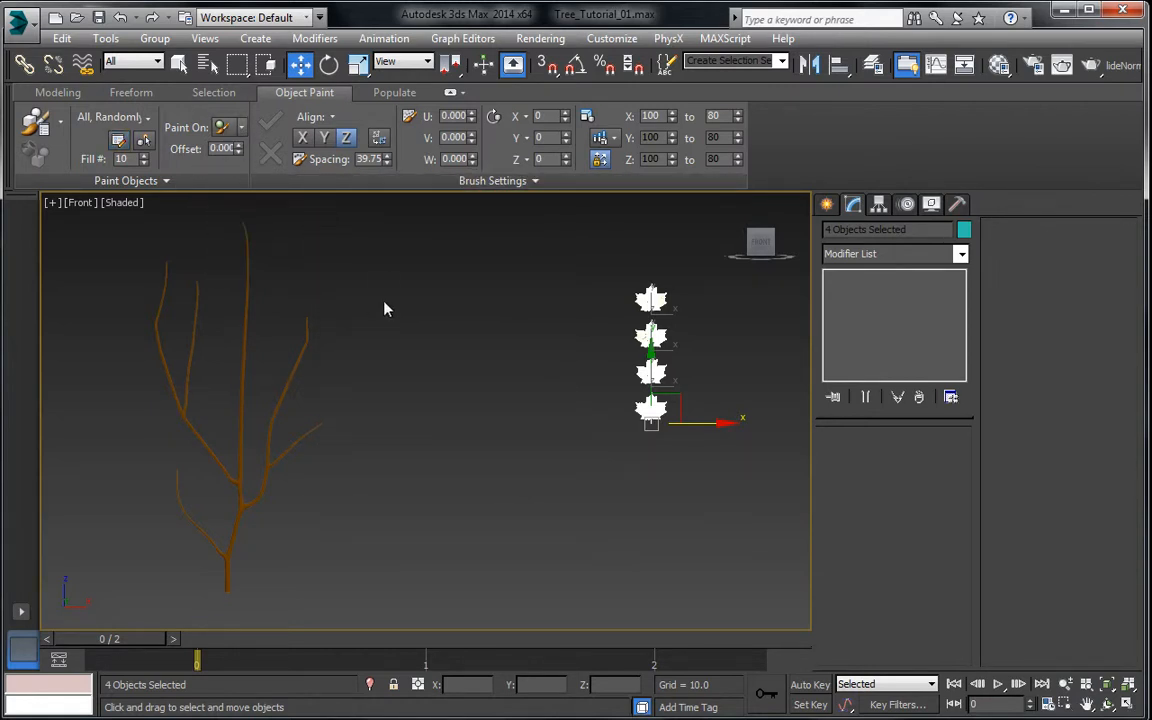
# Step: Select the brown tree and set Object Paint to paint on selected objects
pyautogui.click(303, 380)
pyautogui.moveTo(350, 349); pyautogui.dragTo(466, 352, button='middle')
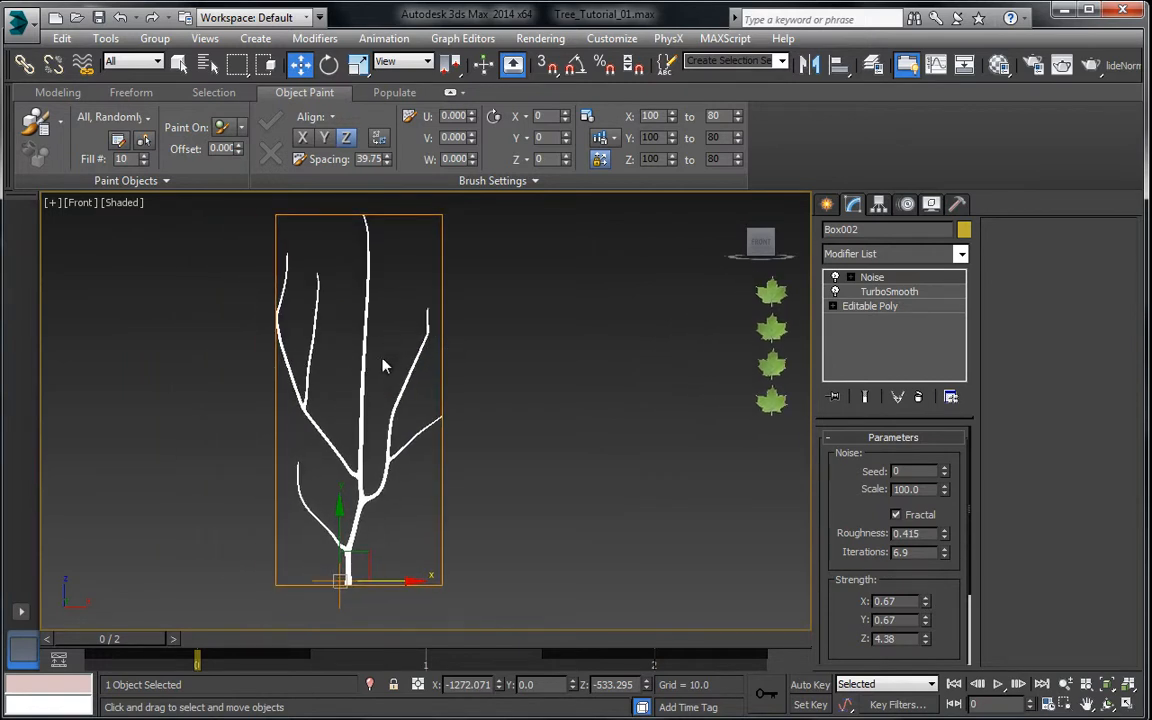
pyautogui.click(240, 128)
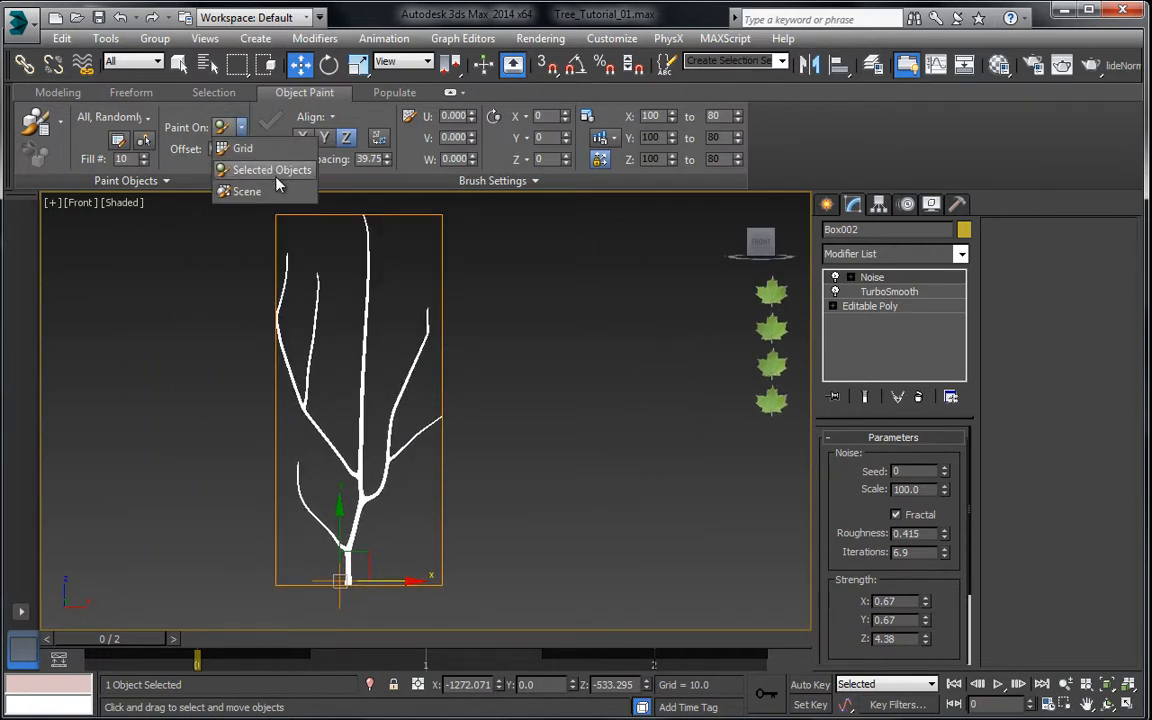
pyautogui.click(272, 175)
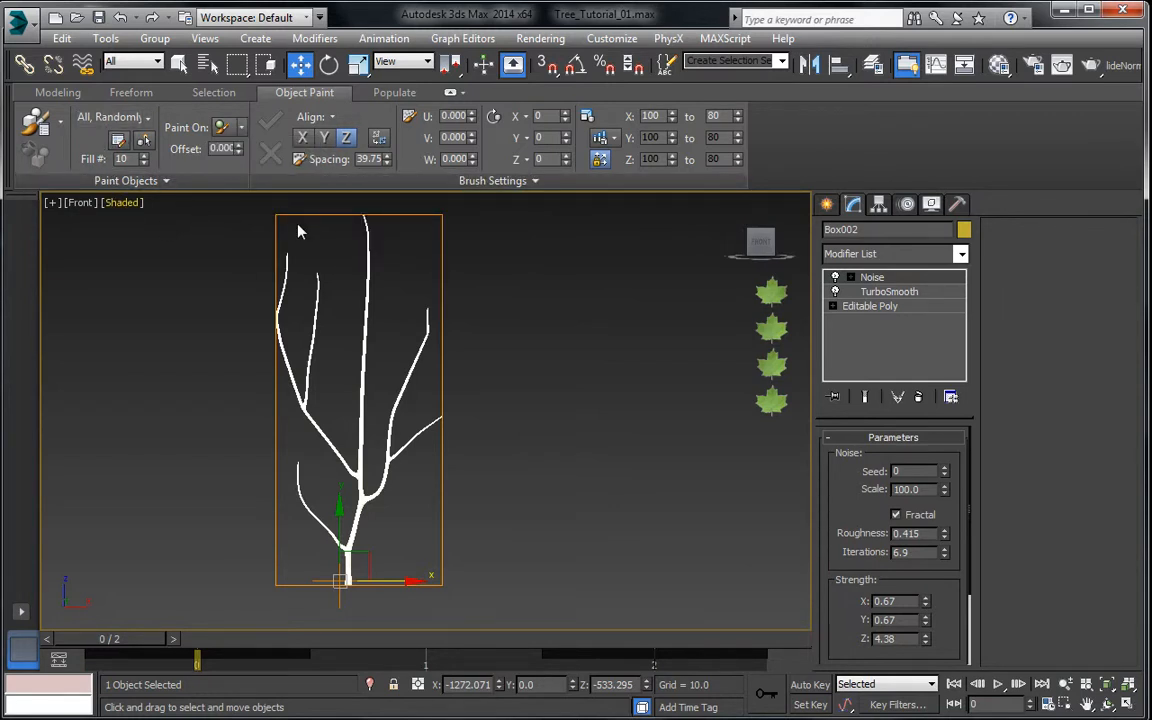
# Step: Set the object paint brush's scaling mode to Ramp so leaf size changes along each stroke
pyautogui.moveTo(406, 257); pyautogui.dragTo(372, 270, button='middle')
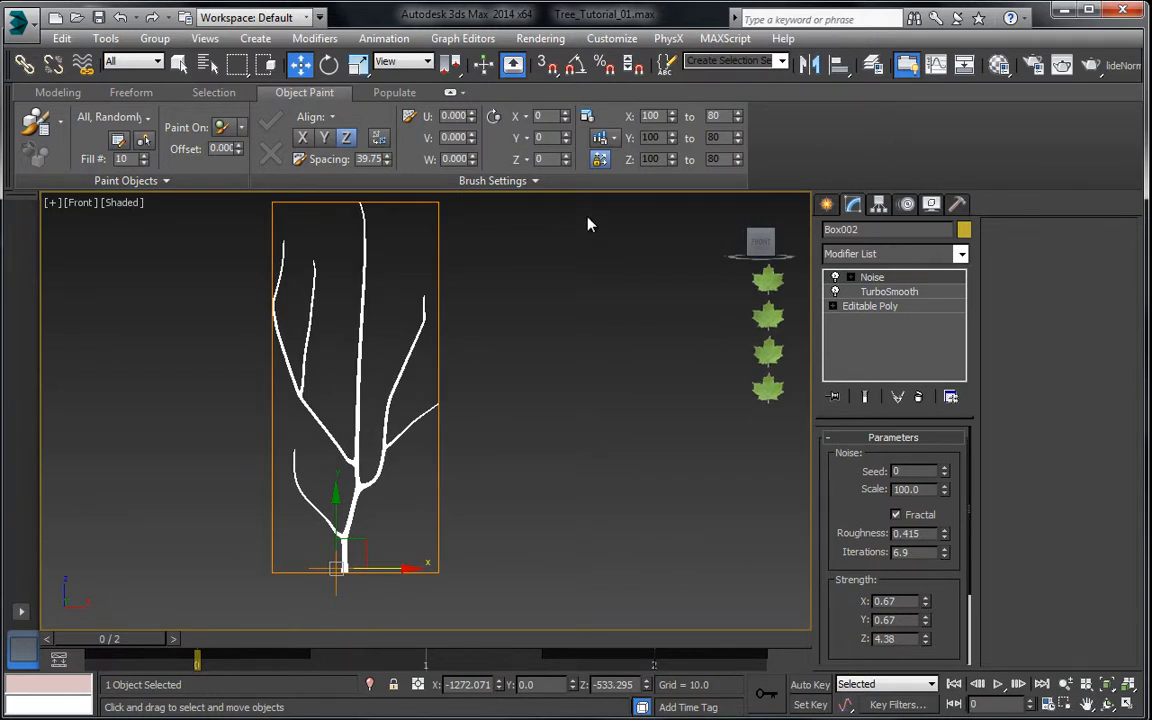
pyautogui.click(611, 142)
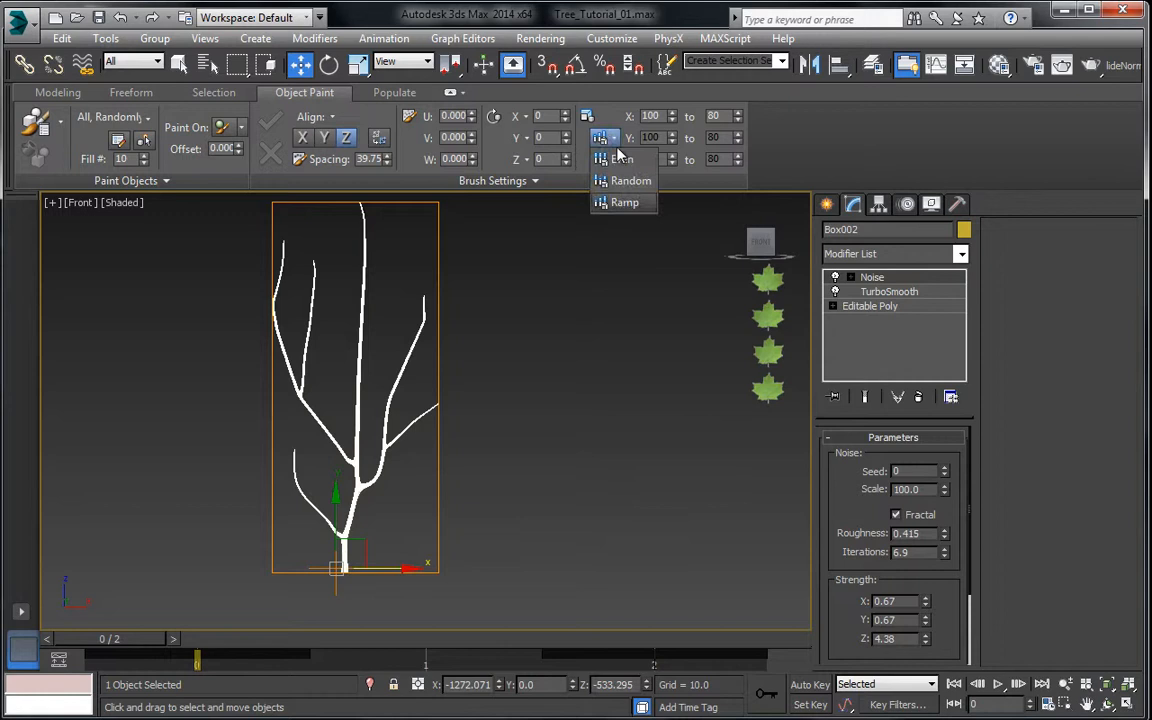
pyautogui.click(630, 201)
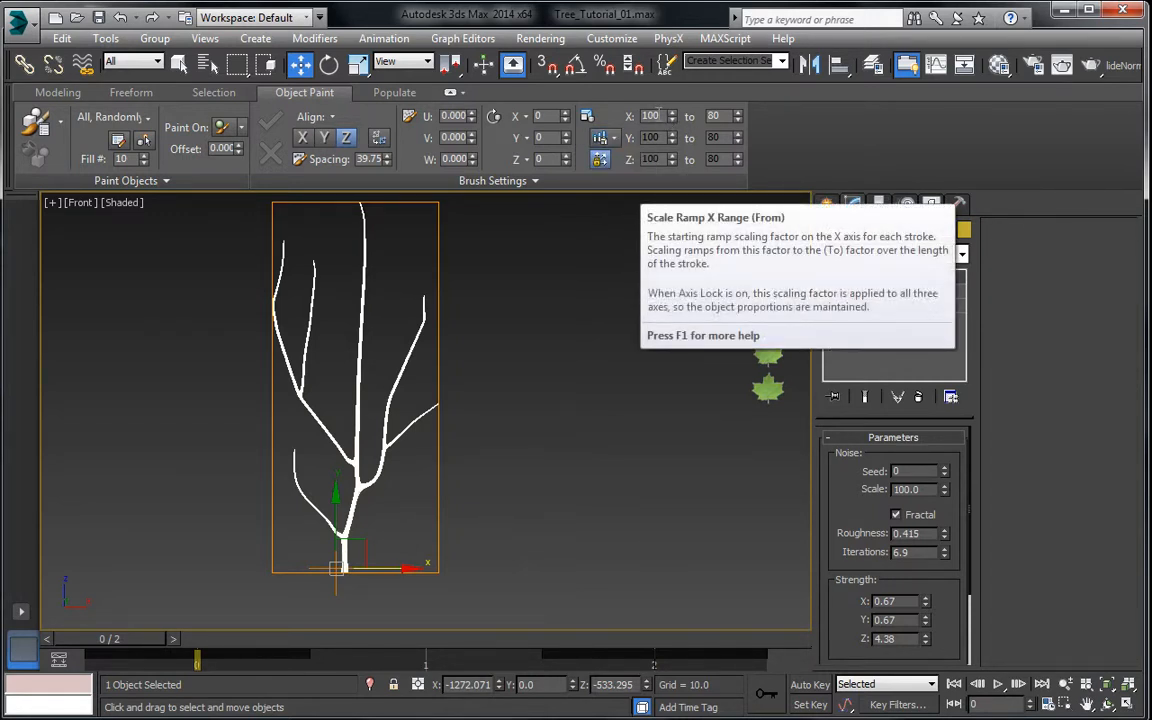
pyautogui.moveTo(658, 114); pyautogui.dragTo(549, 100)
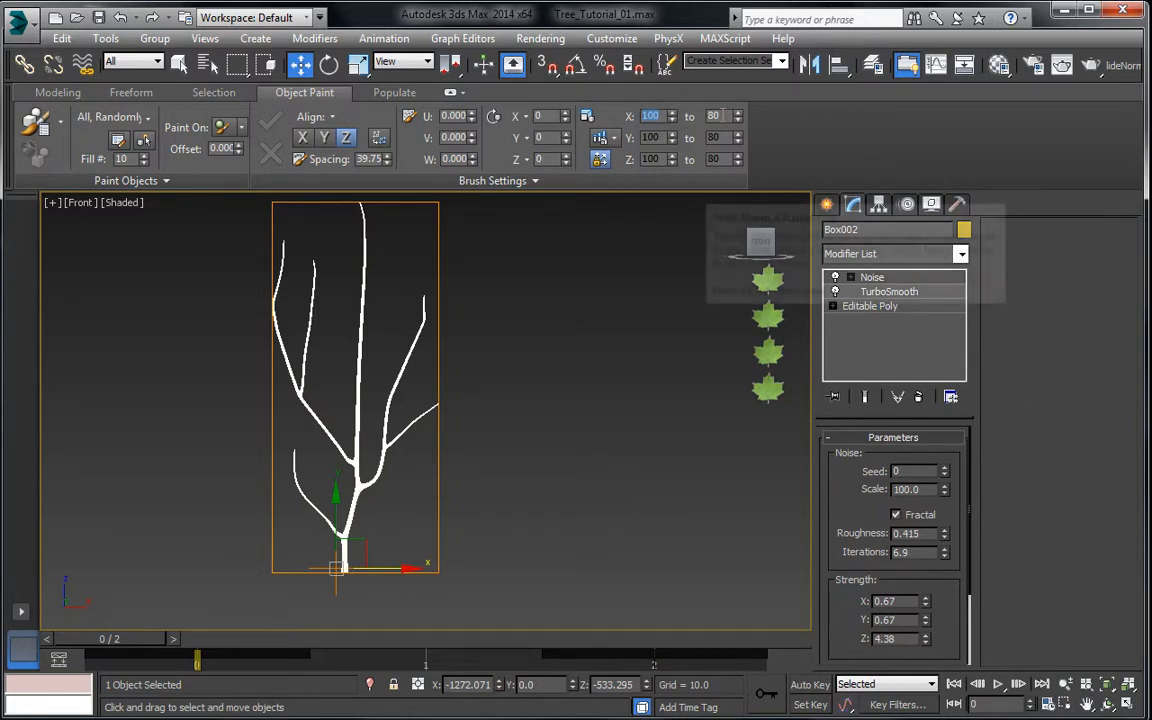
pyautogui.press('Tab')
pyautogui.moveTo(479, 298); pyautogui.dragTo(515, 297, button='middle')
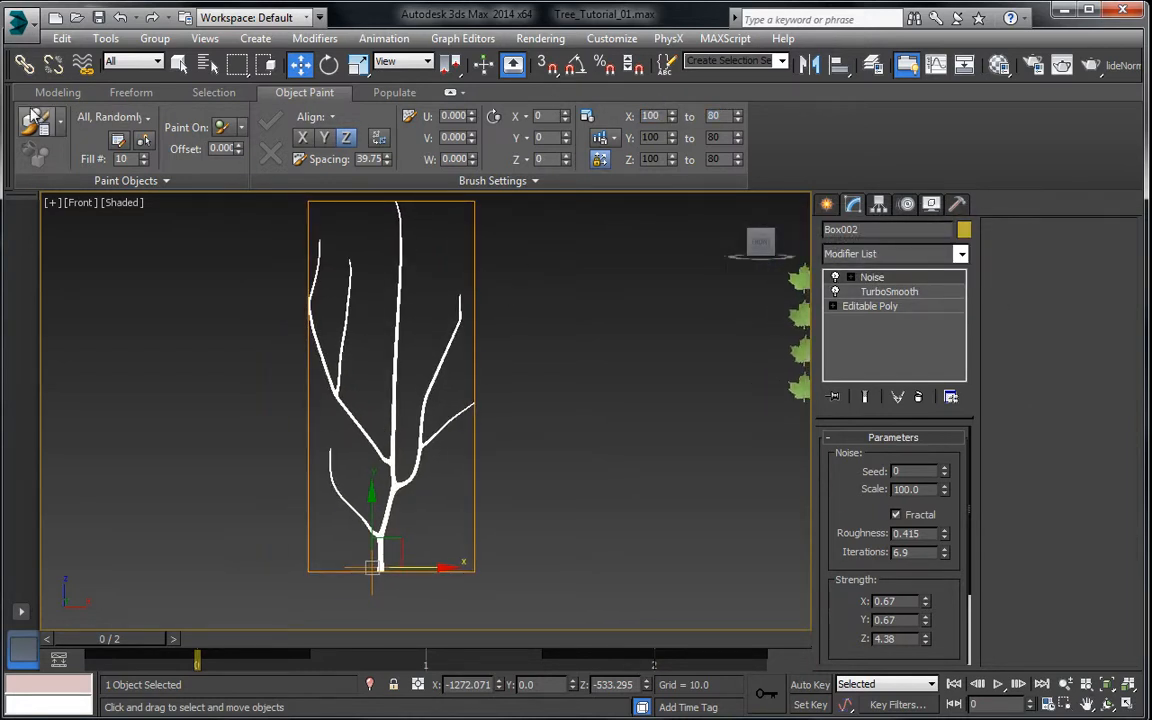
# Step: Paint a stroke of leaves up the brown tree's long right-hand branch to its tip and set the ramp's end scale to 66
pyautogui.click(35, 118)
pyautogui.scroll(6, 398, 296)
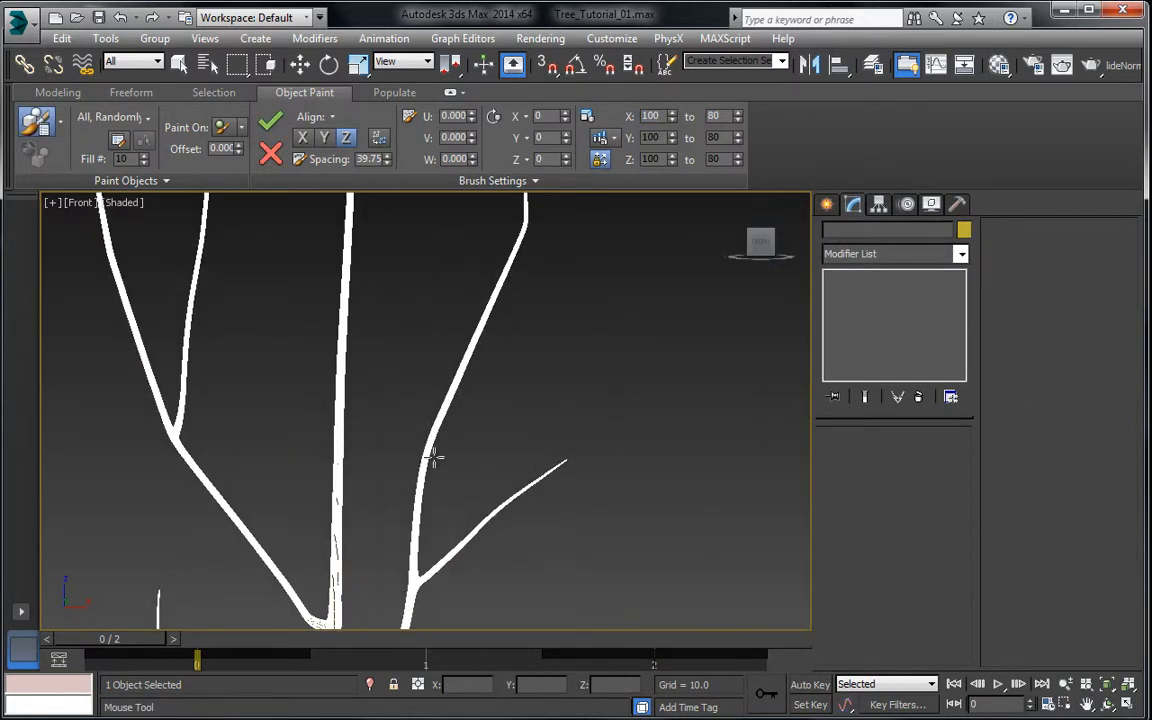
pyautogui.moveTo(388, 565); pyautogui.dragTo(450, 326)
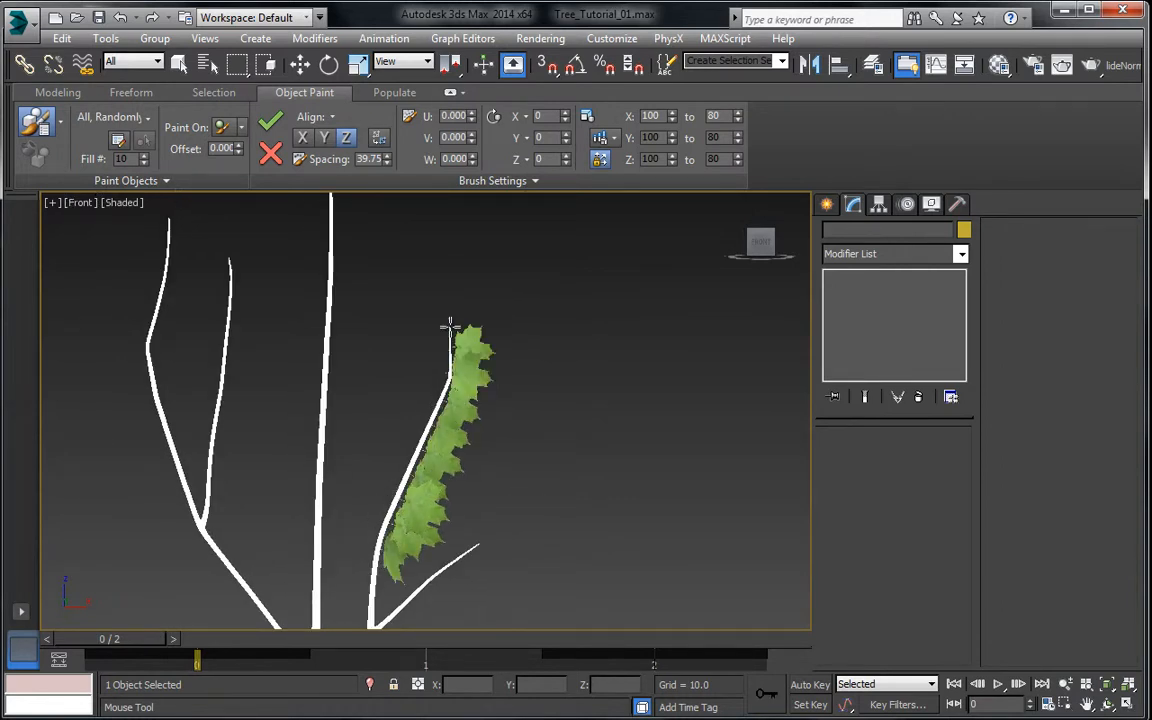
pyautogui.moveTo(440, 461)
pyautogui.mouseDown(button='middle')
pyautogui.moveTo(450, 352)
pyautogui.moveTo(452, 455)
pyautogui.mouseUp(button='middle')
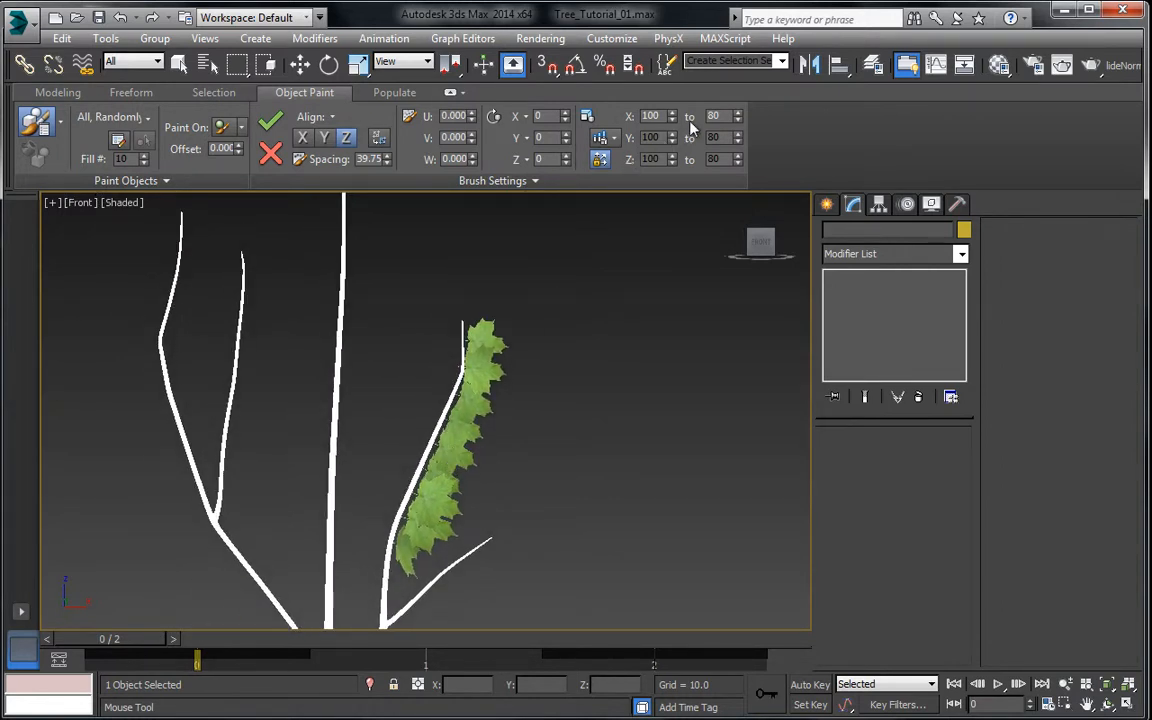
pyautogui.moveTo(740, 116); pyautogui.dragTo(729, 121)
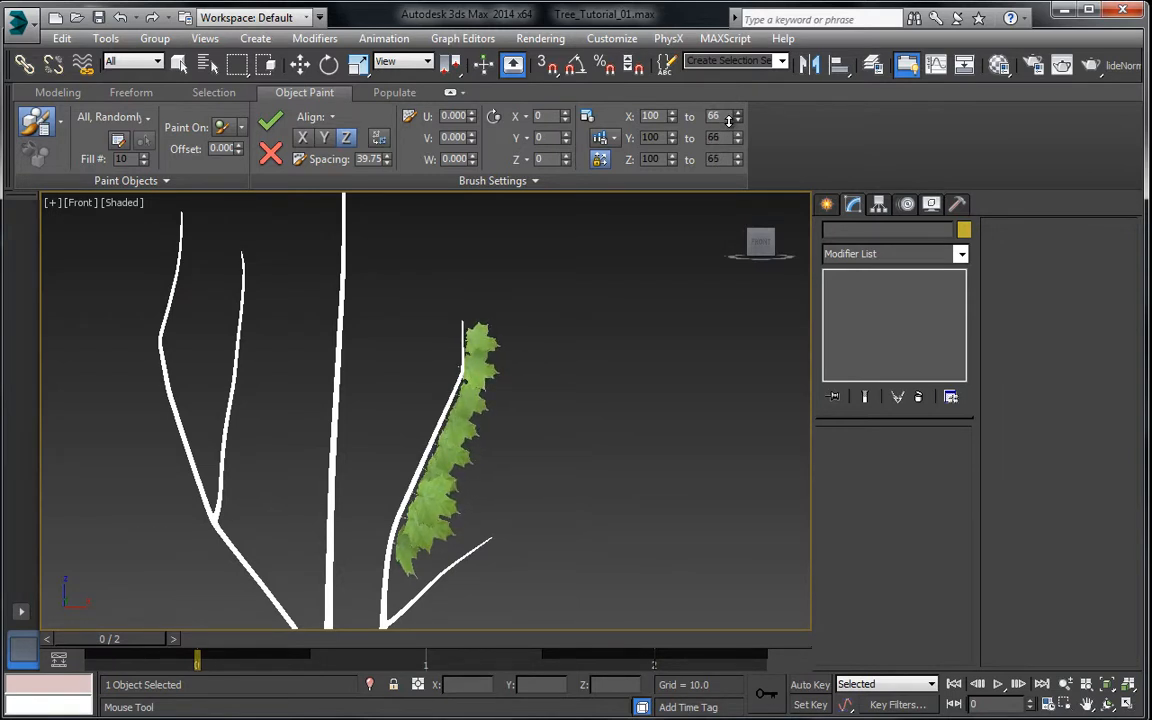
# Step: Examine the painted leaves along the branch, checking their size change and how their stems meet the bark
pyautogui.moveTo(487, 378); pyautogui.dragTo(497, 330, button='middle')
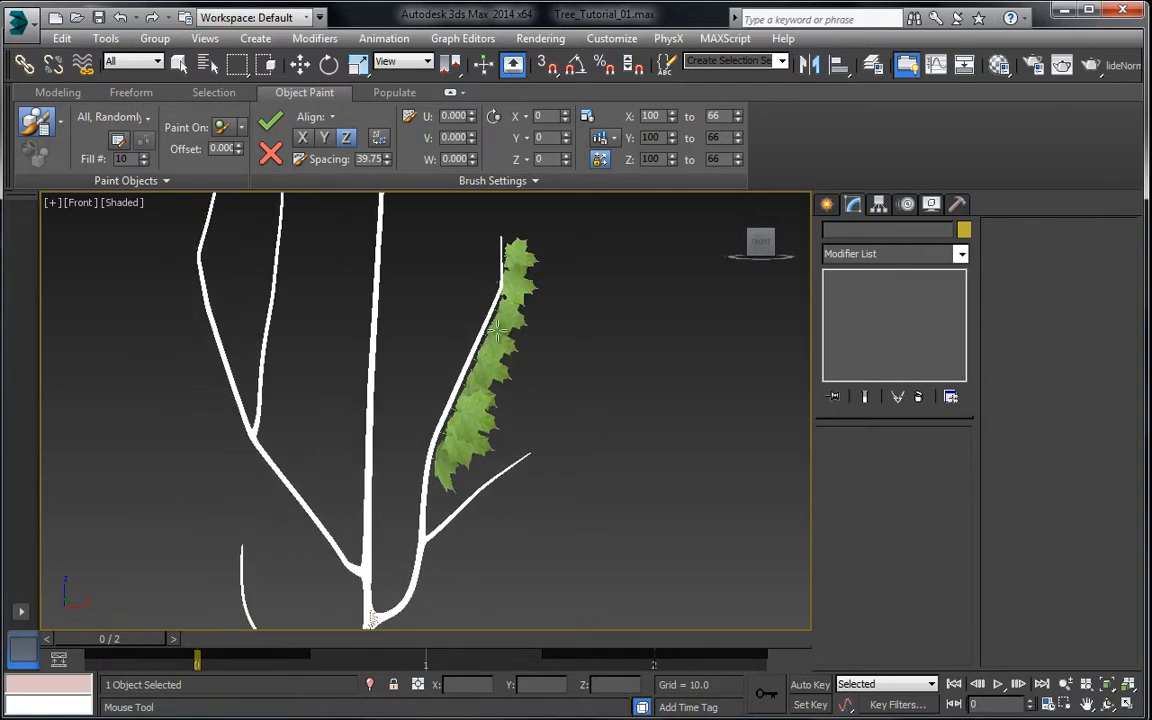
pyautogui.moveTo(430, 373); pyautogui.dragTo(462, 450, button='middle')
pyautogui.scroll(4, 455, 476)
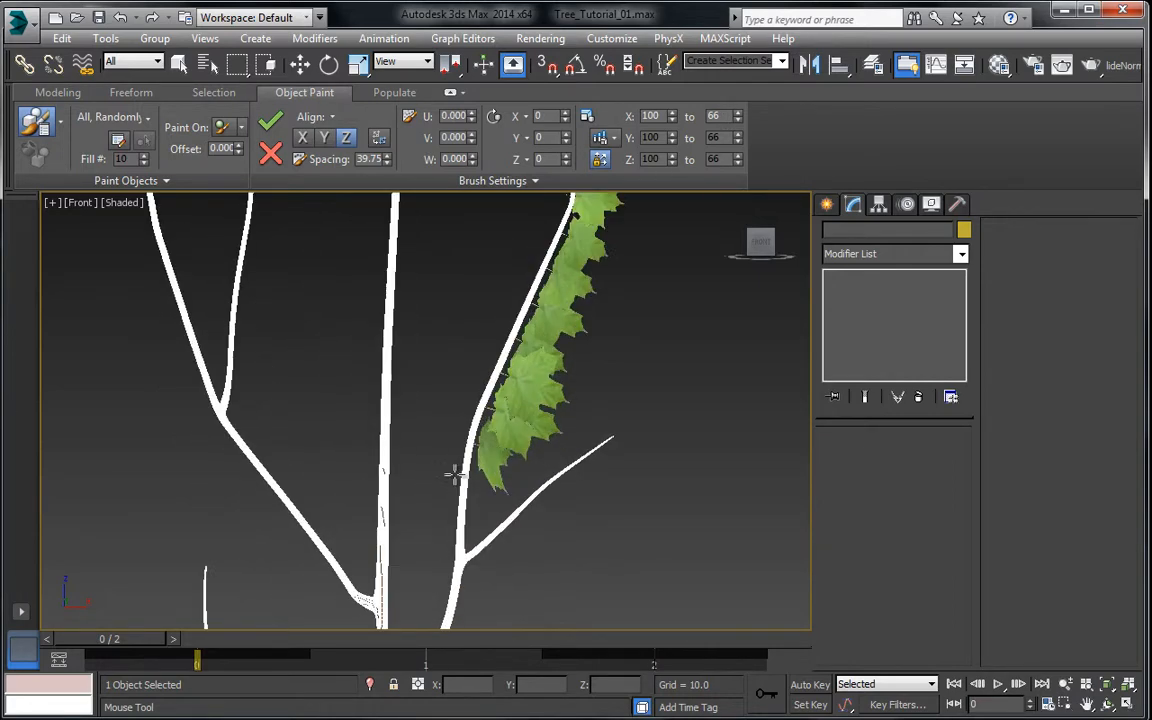
pyautogui.scroll(-3, 458, 406)
pyautogui.moveTo(458, 406); pyautogui.dragTo(461, 433, button='middle')
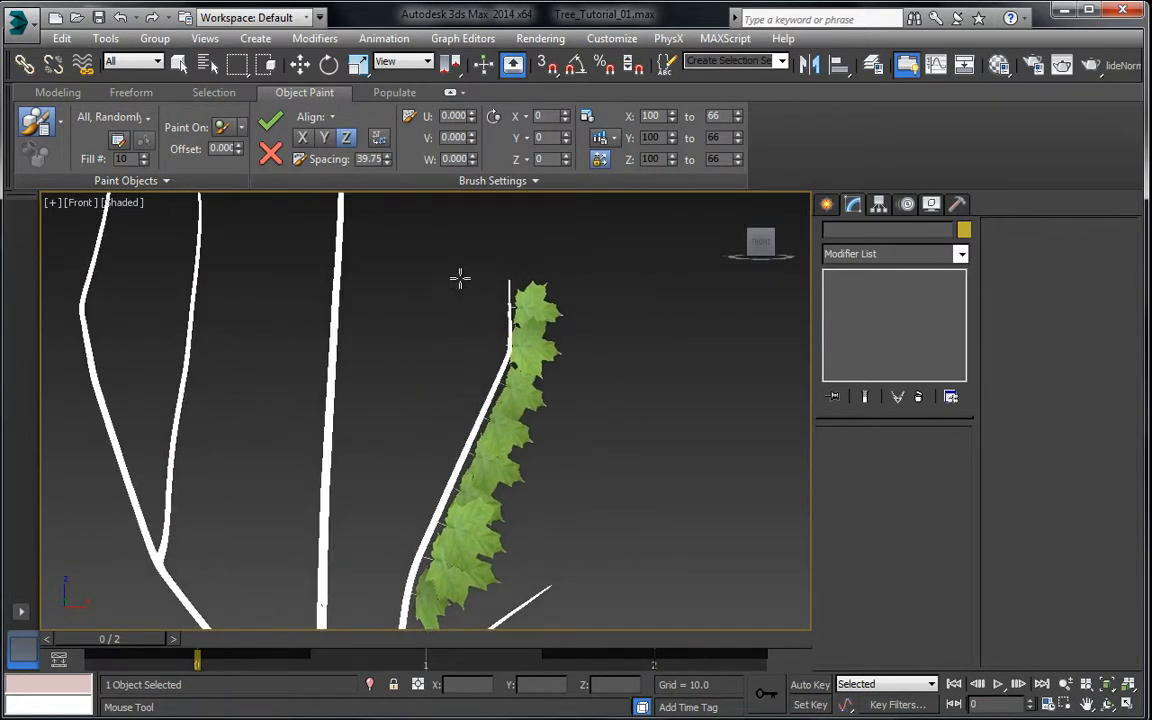
pyautogui.moveTo(473, 373); pyautogui.dragTo(501, 285, button='middle')
pyautogui.scroll(5, 475, 410)
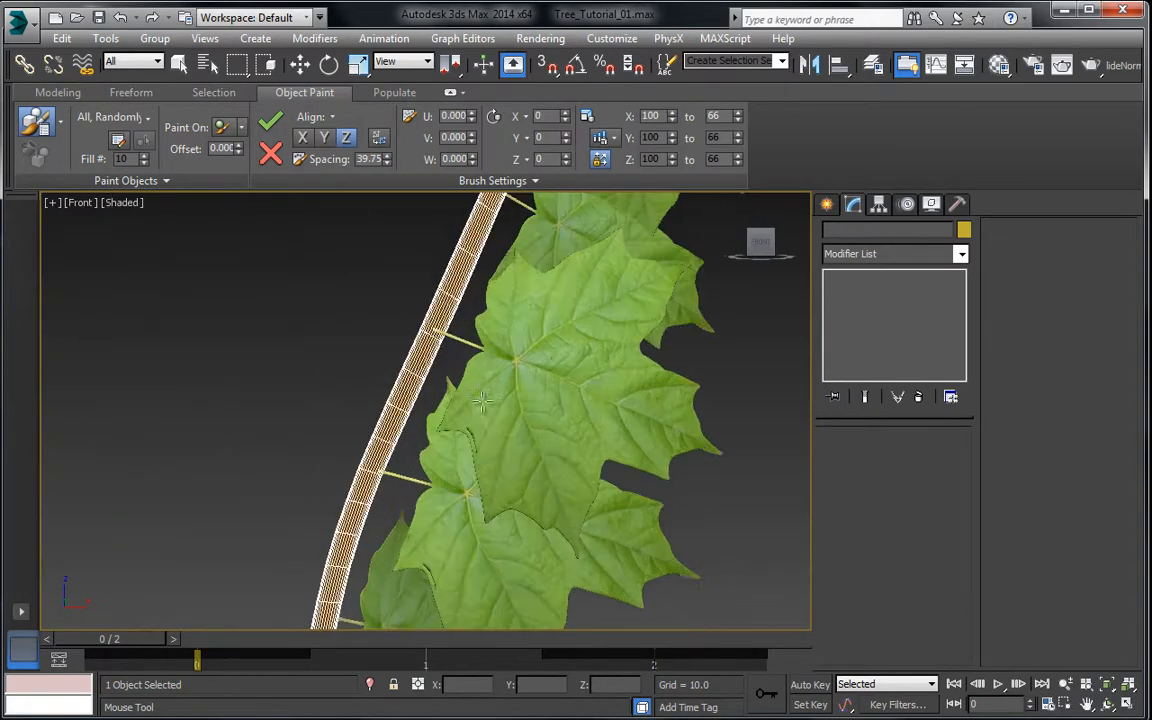
# Step: Paint leaf strokes up the inner and outer branches of the tree's upper-left fork, from the fork to their tips
pyautogui.moveTo(481, 397); pyautogui.dragTo(450, 468, button='middle')
pyautogui.scroll(-3, 464, 447)
pyautogui.moveTo(505, 334); pyautogui.dragTo(504, 375, button='middle')
pyautogui.scroll(-4, 520, 380)
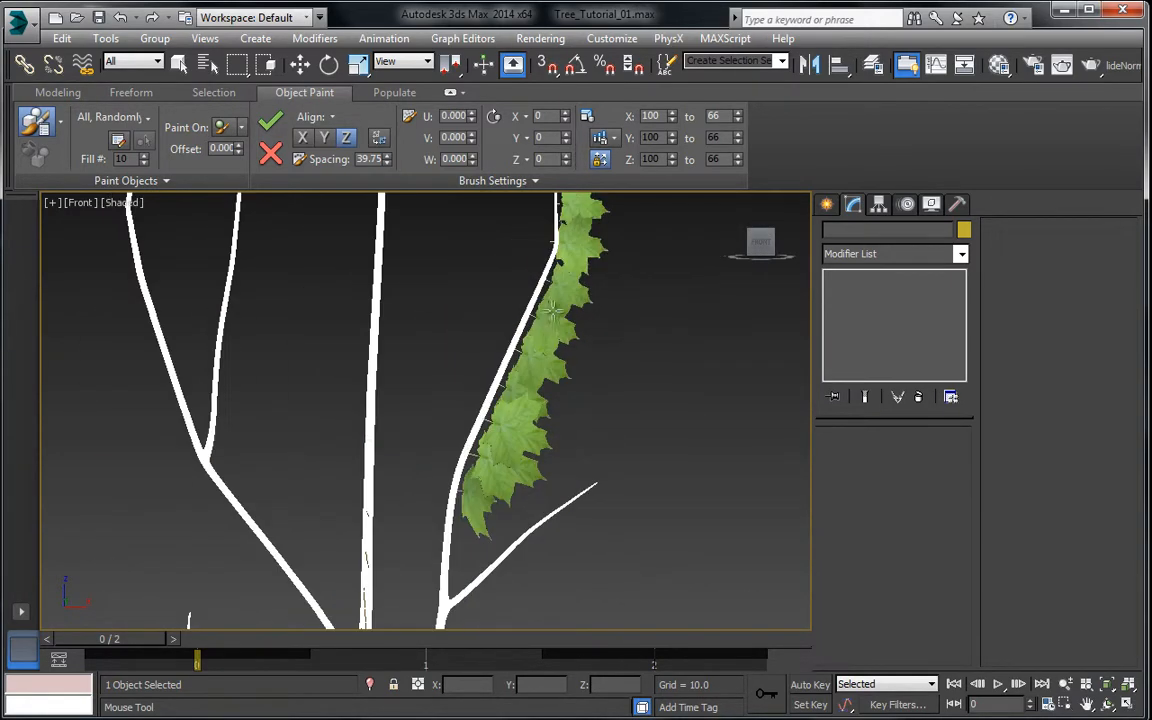
pyautogui.moveTo(532, 332); pyautogui.dragTo(526, 378, button='middle')
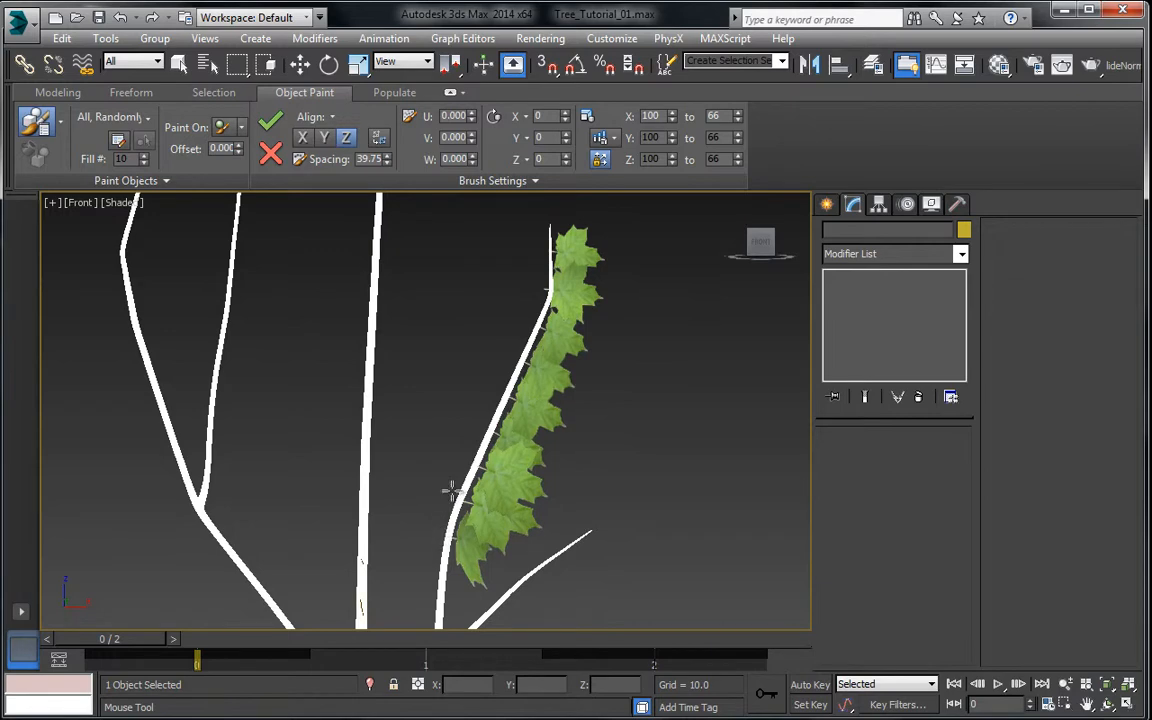
pyautogui.moveTo(378, 272); pyautogui.dragTo(412, 316, button='middle')
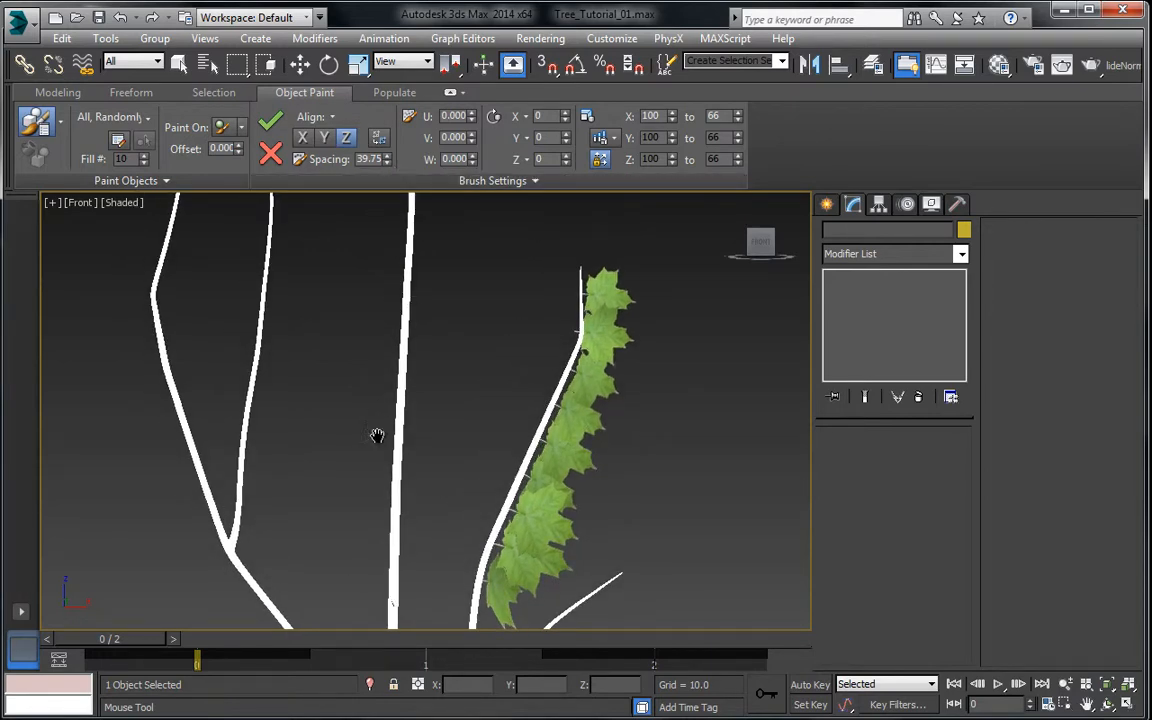
pyautogui.scroll(-3, 327, 347)
pyautogui.scroll(4, 352, 396)
pyautogui.moveTo(352, 396)
pyautogui.mouseDown(button='middle')
pyautogui.moveTo(411, 334)
pyautogui.moveTo(380, 391)
pyautogui.moveTo(373, 504)
pyautogui.mouseUp(button='middle')
pyautogui.moveTo(360, 560); pyautogui.dragTo(390, 233)
pyautogui.moveTo(341, 428); pyautogui.dragTo(371, 468, button='middle')
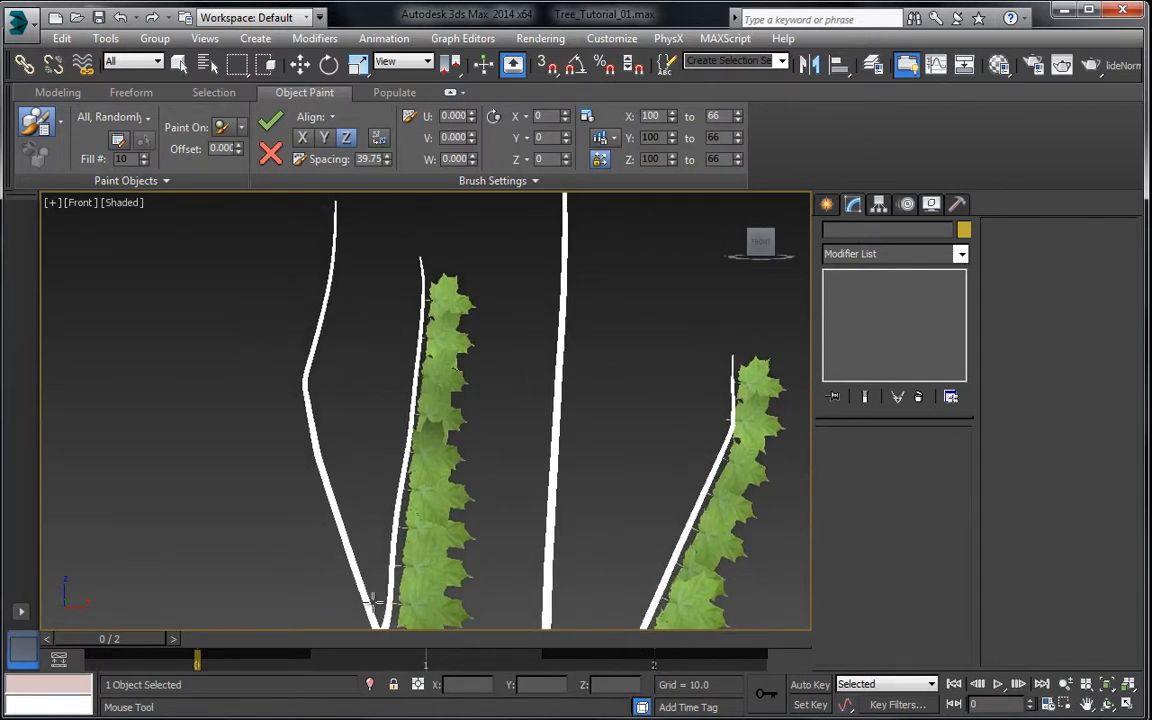
pyautogui.moveTo(372, 600)
pyautogui.mouseDown()
pyautogui.moveTo(303, 432)
pyautogui.moveTo(306, 316)
pyautogui.moveTo(343, 222)
pyautogui.mouseUp()
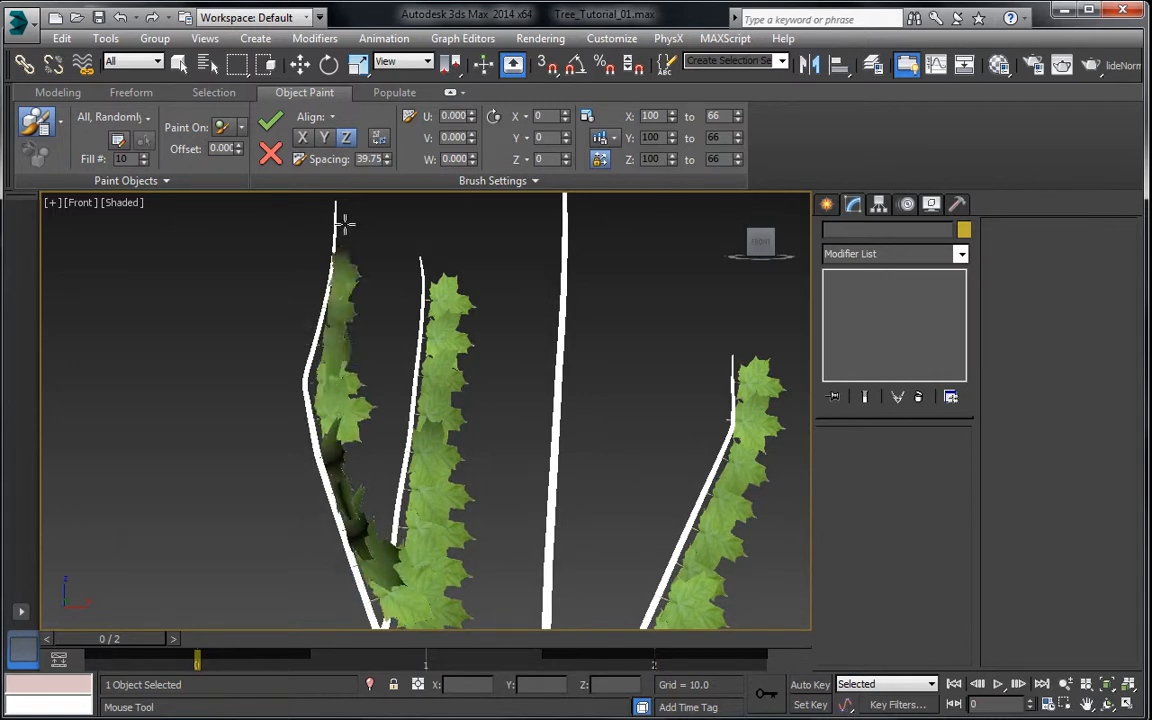
# Step: Paint leaves along the short right-hand side branch and both sides of the lowest left branch
pyautogui.scroll(-2, 363, 383)
pyautogui.moveTo(523, 609)
pyautogui.mouseDown(button='middle')
pyautogui.moveTo(427, 483)
pyautogui.moveTo(408, 398)
pyautogui.mouseUp(button='middle')
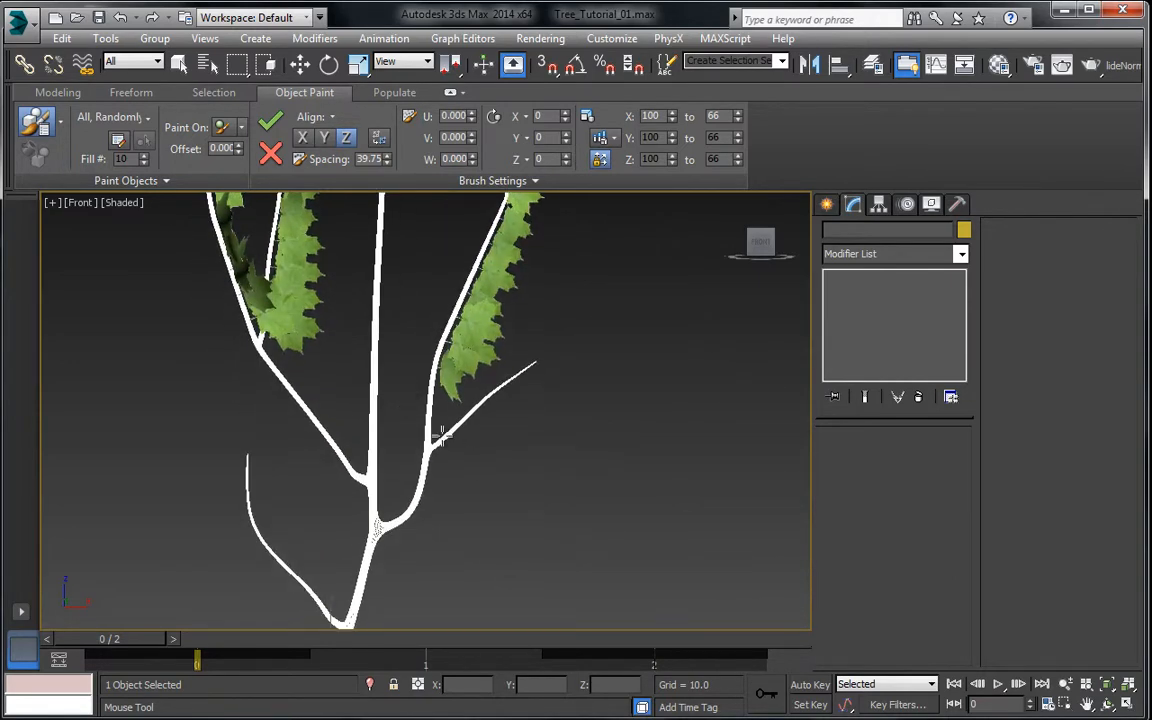
pyautogui.moveTo(443, 439); pyautogui.dragTo(526, 368)
pyautogui.moveTo(310, 470); pyautogui.dragTo(399, 417, button='middle')
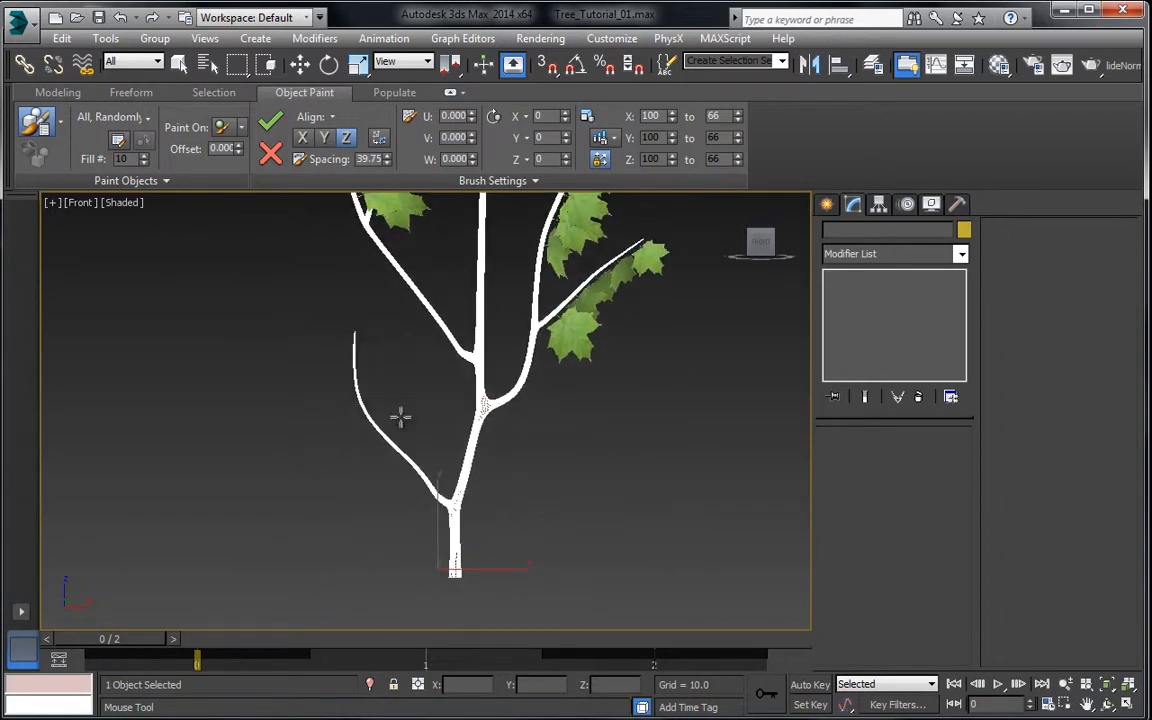
pyautogui.moveTo(437, 498); pyautogui.dragTo(346, 360)
pyautogui.moveTo(356, 419); pyautogui.dragTo(402, 455)
# Step: Try leaf strokes along both sides of the central stem, check the result and undo them
pyautogui.moveTo(399, 350); pyautogui.dragTo(342, 545, button='middle')
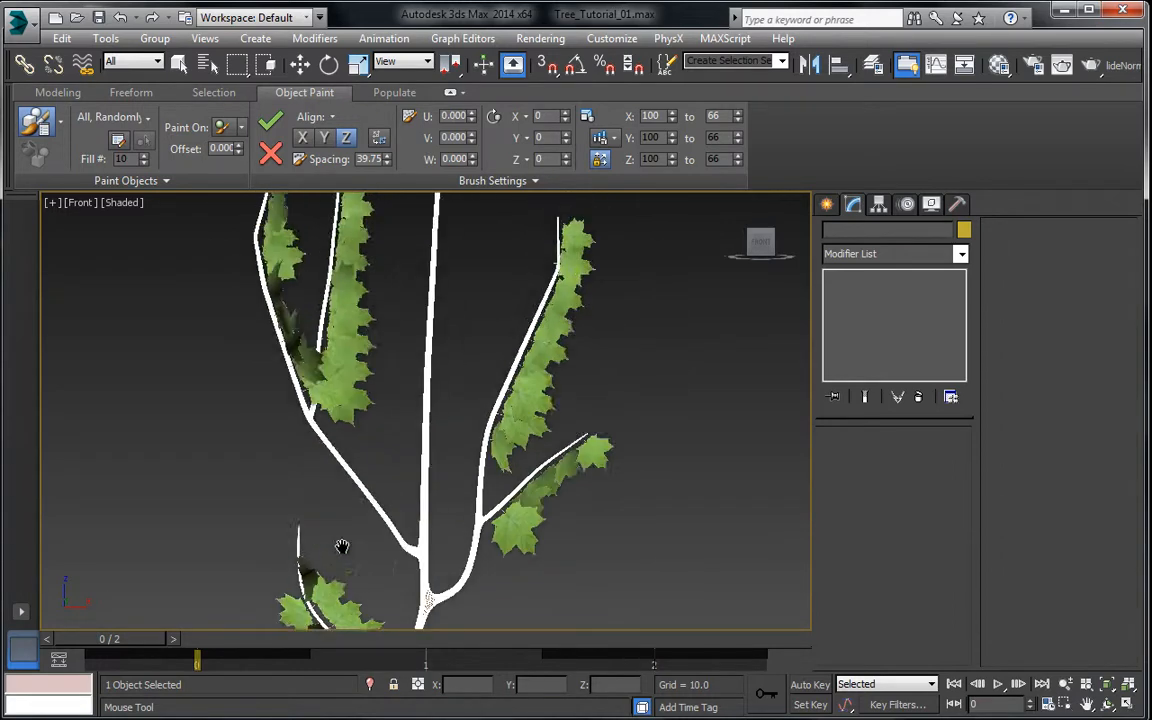
pyautogui.scroll(-3, 342, 545)
pyautogui.moveTo(382, 525)
pyautogui.mouseDown()
pyautogui.moveTo(380, 386)
pyautogui.moveTo(395, 294)
pyautogui.mouseUp()
pyautogui.moveTo(390, 497); pyautogui.dragTo(367, 500)
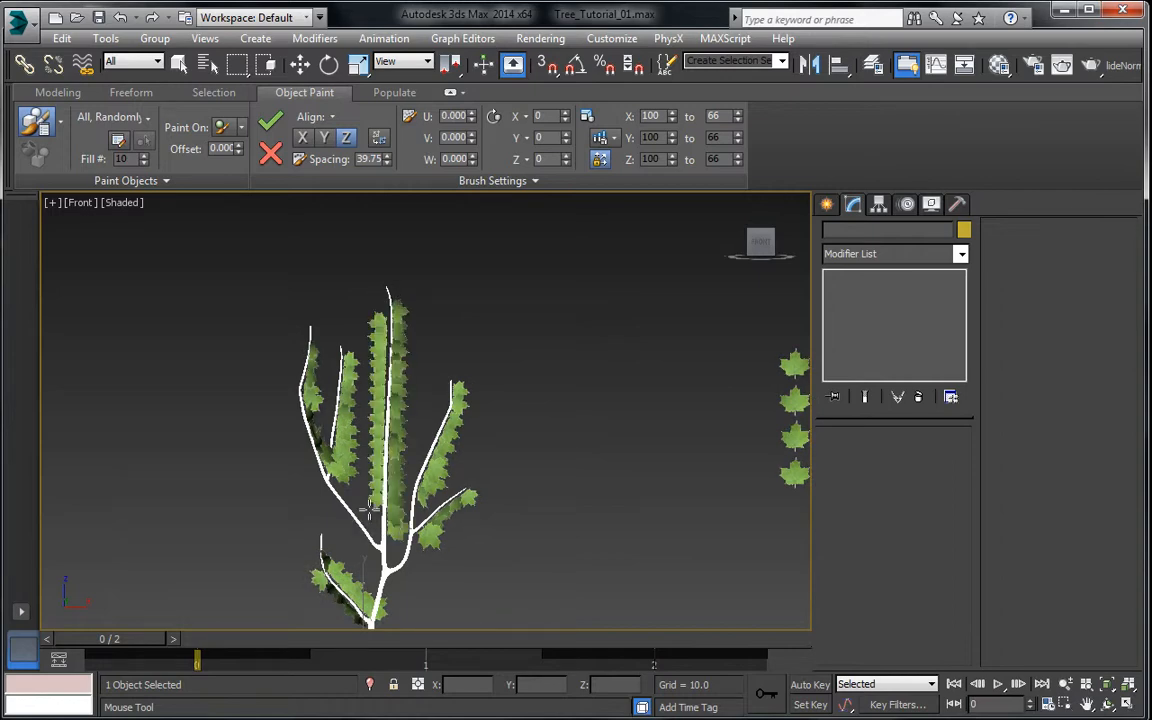
pyautogui.scroll(4, 352, 336)
pyautogui.moveTo(309, 252); pyautogui.dragTo(344, 304, button='middle')
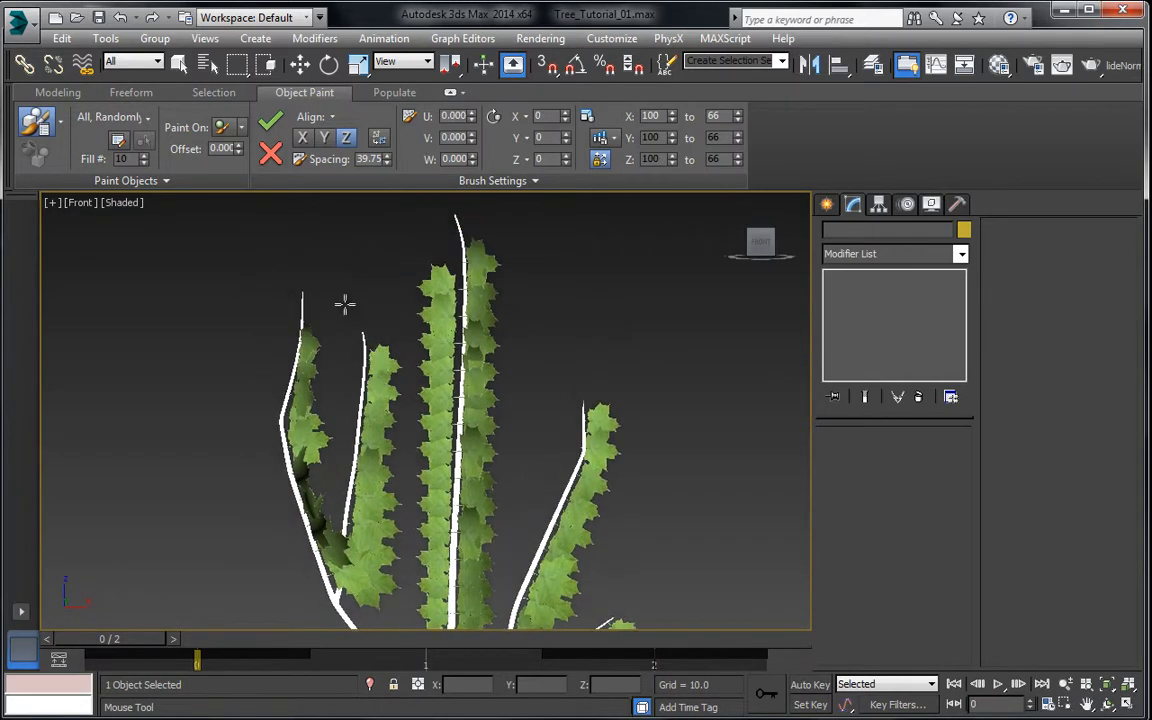
pyautogui.scroll(-2, 430, 300)
pyautogui.moveTo(415, 400); pyautogui.dragTo(462, 503, button='middle')
pyautogui.scroll(-3, 462, 430)
pyautogui.hotkey('ctrl', 'z')
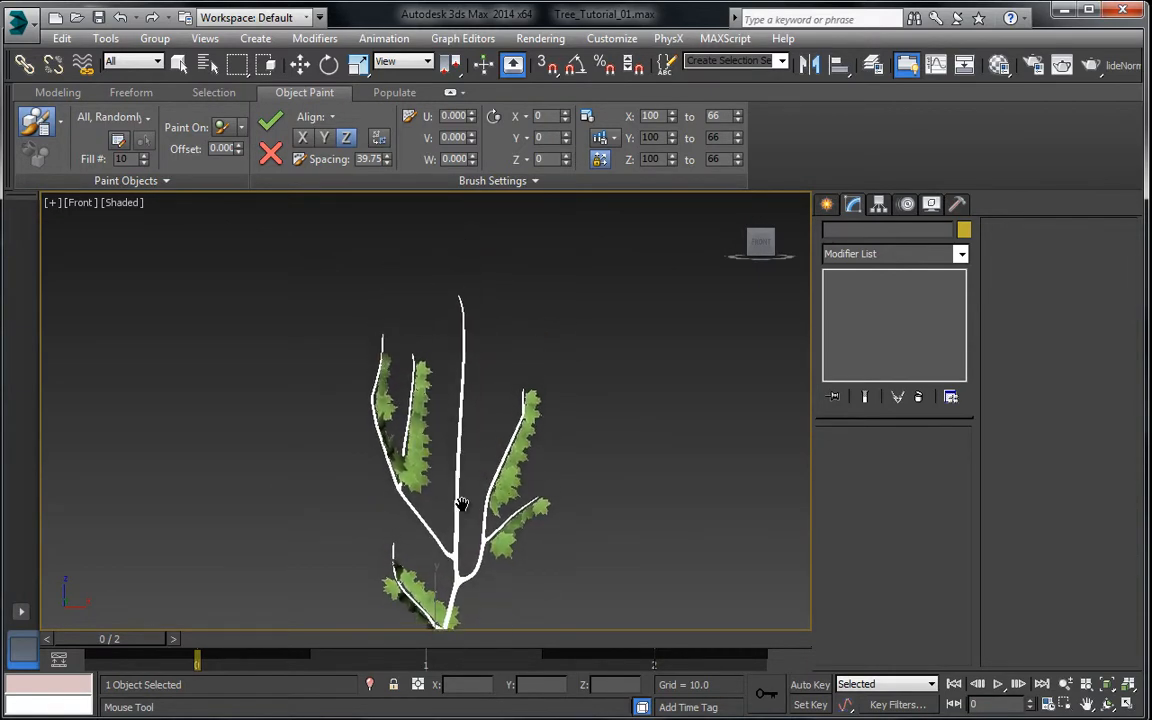
# Step: Paint leaves up the central stem to its tip and undo the extra downward stroke
pyautogui.moveTo(462, 503); pyautogui.dragTo(461, 298)
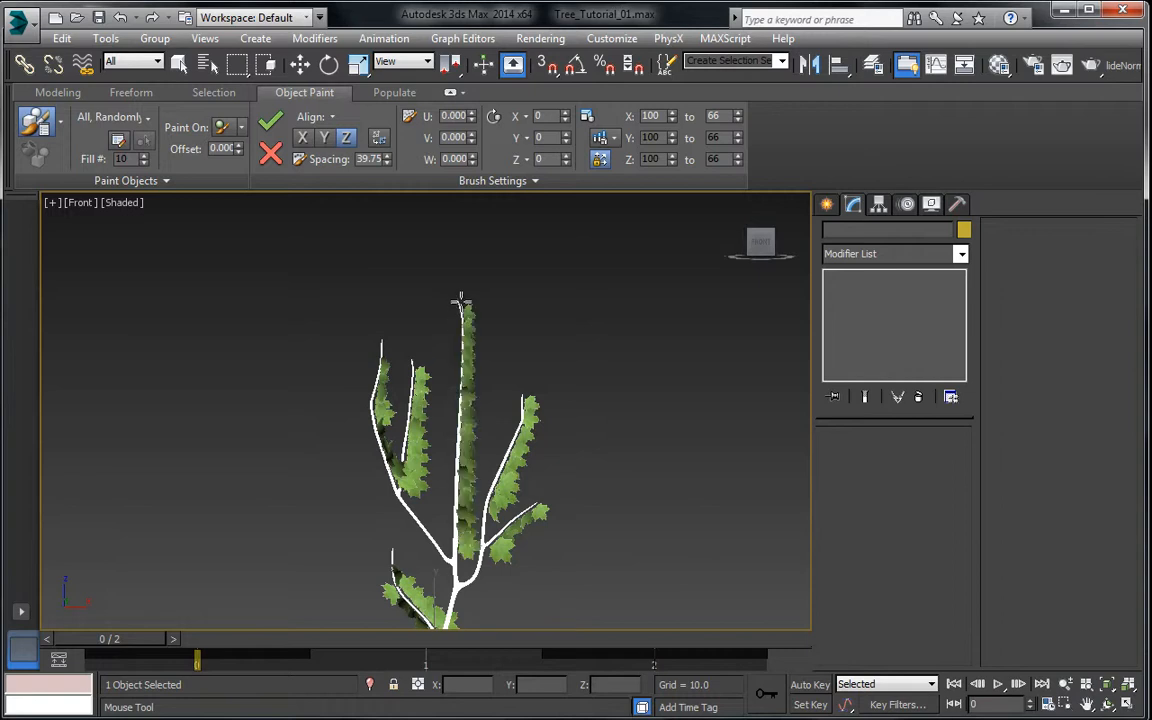
pyautogui.moveTo(455, 536); pyautogui.dragTo(459, 320)
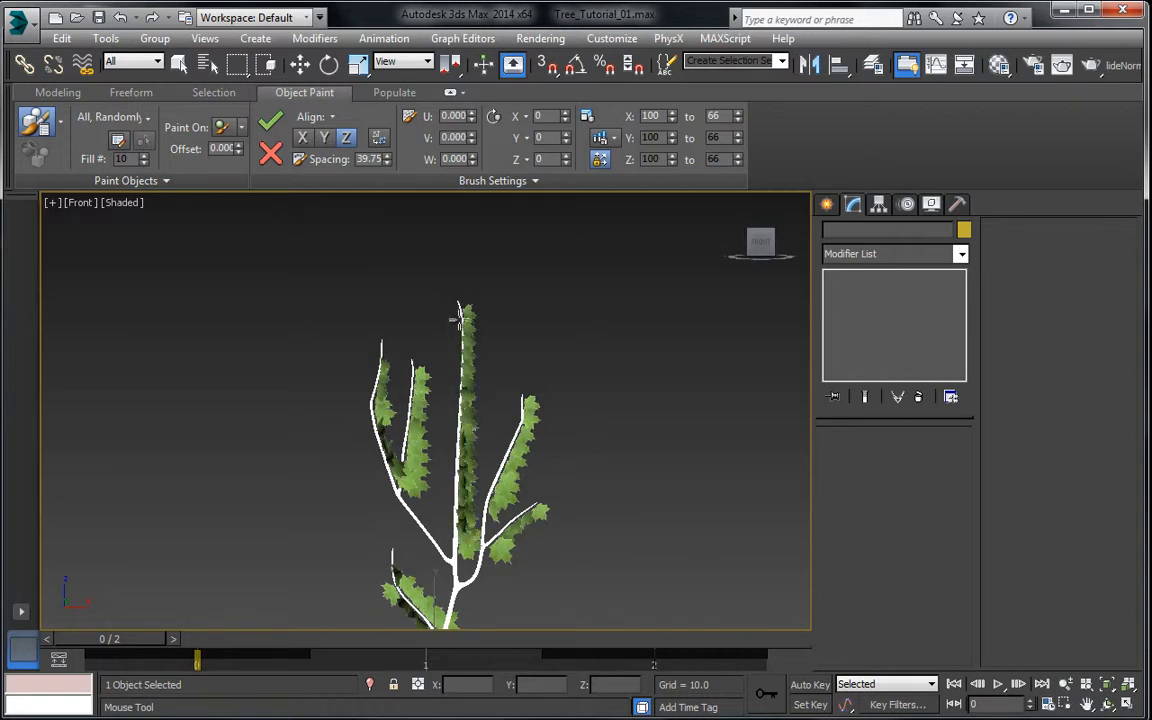
pyautogui.moveTo(441, 390); pyautogui.dragTo(454, 563)
pyautogui.hotkey('ctrl', 'z')
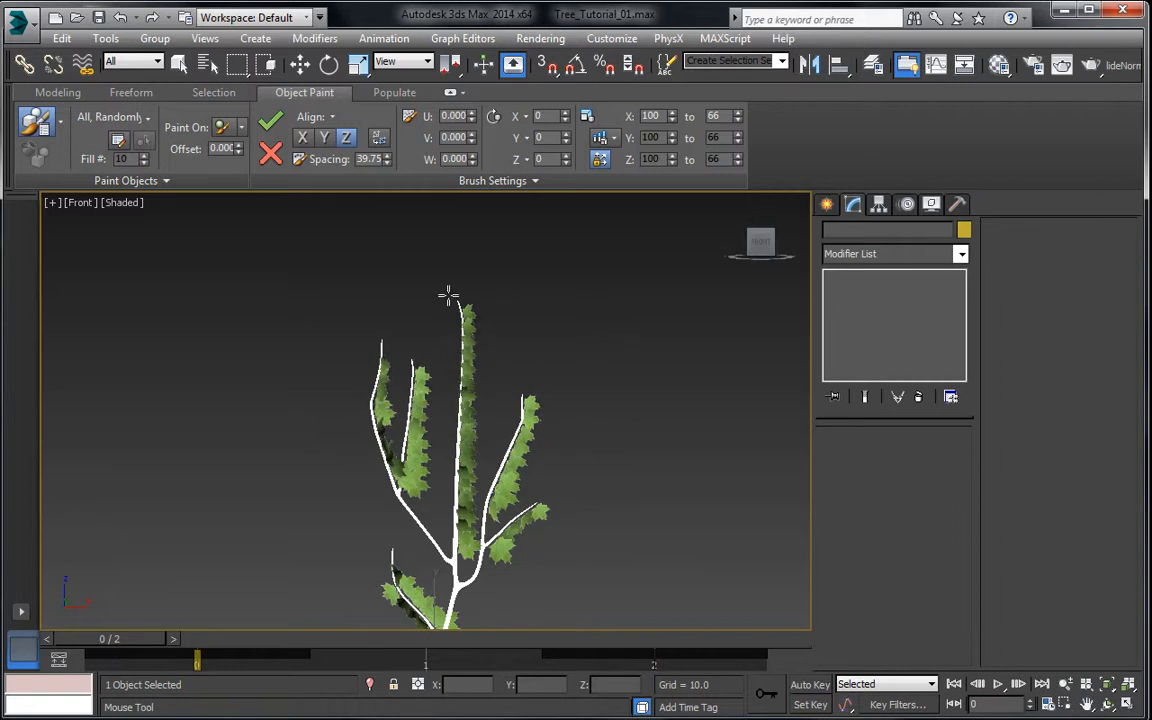
# Step: Paint a leaf stroke on the upper-left branch between the central stem and its fork, redoing the first attempt
pyautogui.moveTo(440, 566); pyautogui.dragTo(403, 487)
pyautogui.hotkey('ctrl', 'z')
pyautogui.moveTo(449, 563); pyautogui.dragTo(398, 502)
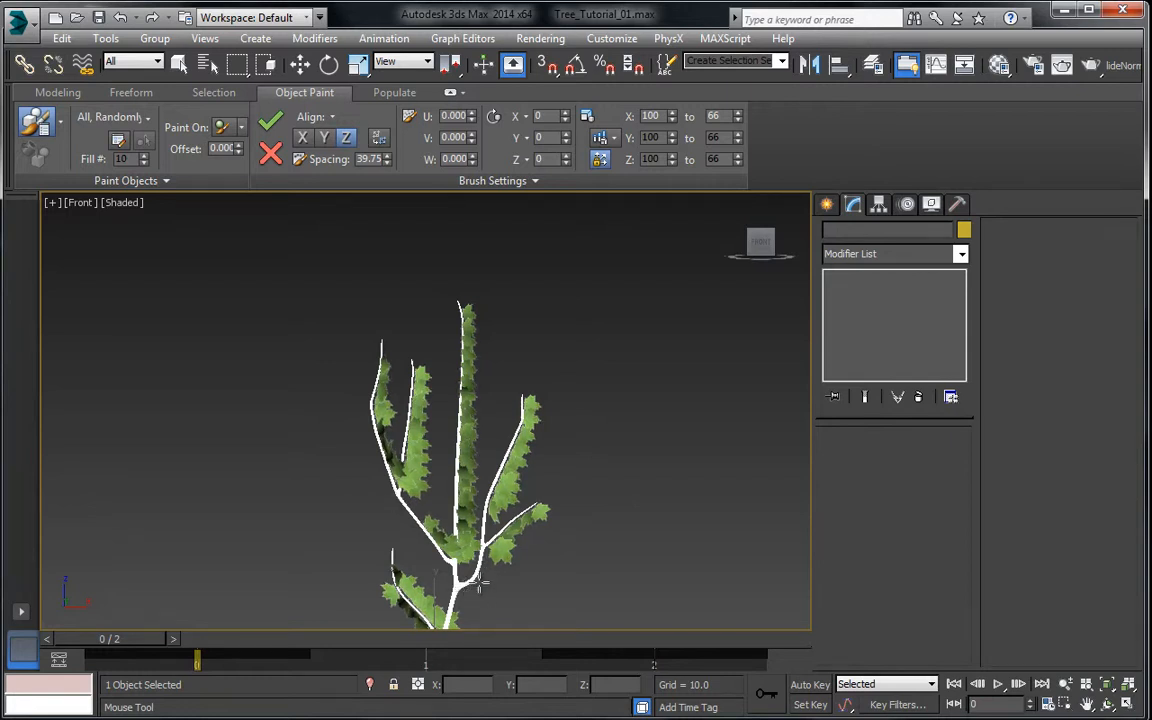
# Step: Examine the leaf coverage across the tree's branches, from the upper tips down to the lowest left branch
pyautogui.moveTo(505, 480)
pyautogui.mouseDown(button='middle')
pyautogui.moveTo(522, 462)
pyautogui.moveTo(527, 485)
pyautogui.mouseUp(button='middle')
pyautogui.scroll(3, 454, 383)
pyautogui.moveTo(376, 366); pyautogui.dragTo(414, 366, button='middle')
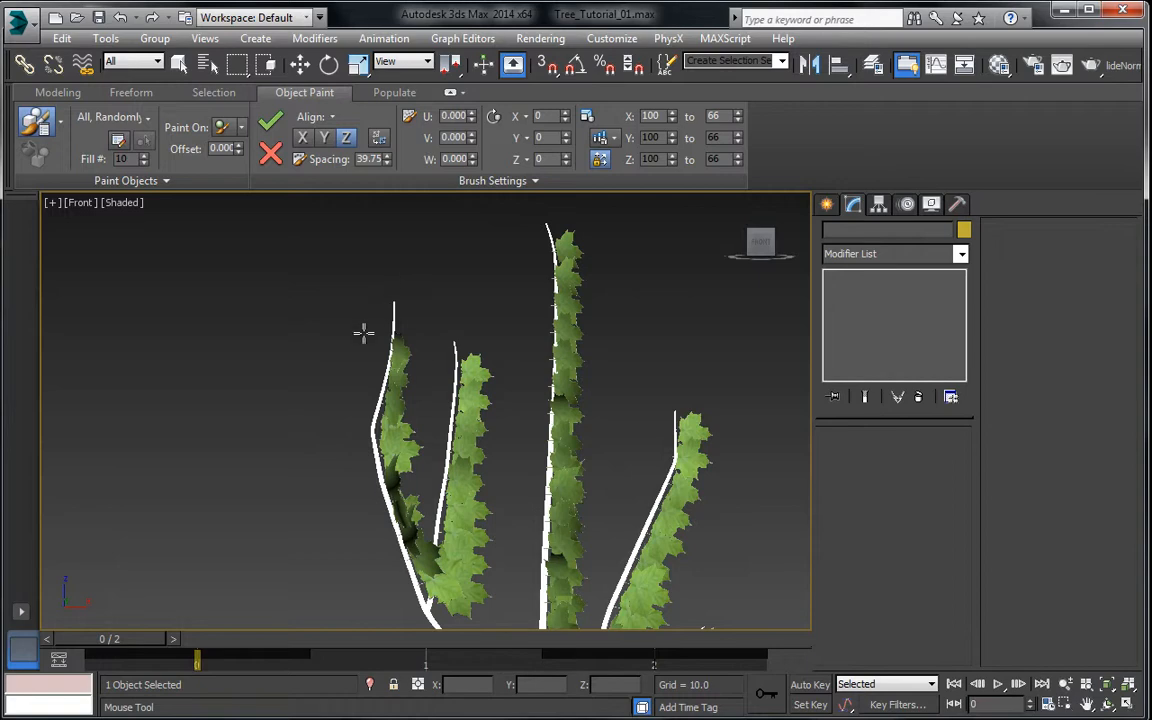
pyautogui.moveTo(438, 335); pyautogui.dragTo(424, 273, button='middle')
pyautogui.scroll(-2, 426, 272)
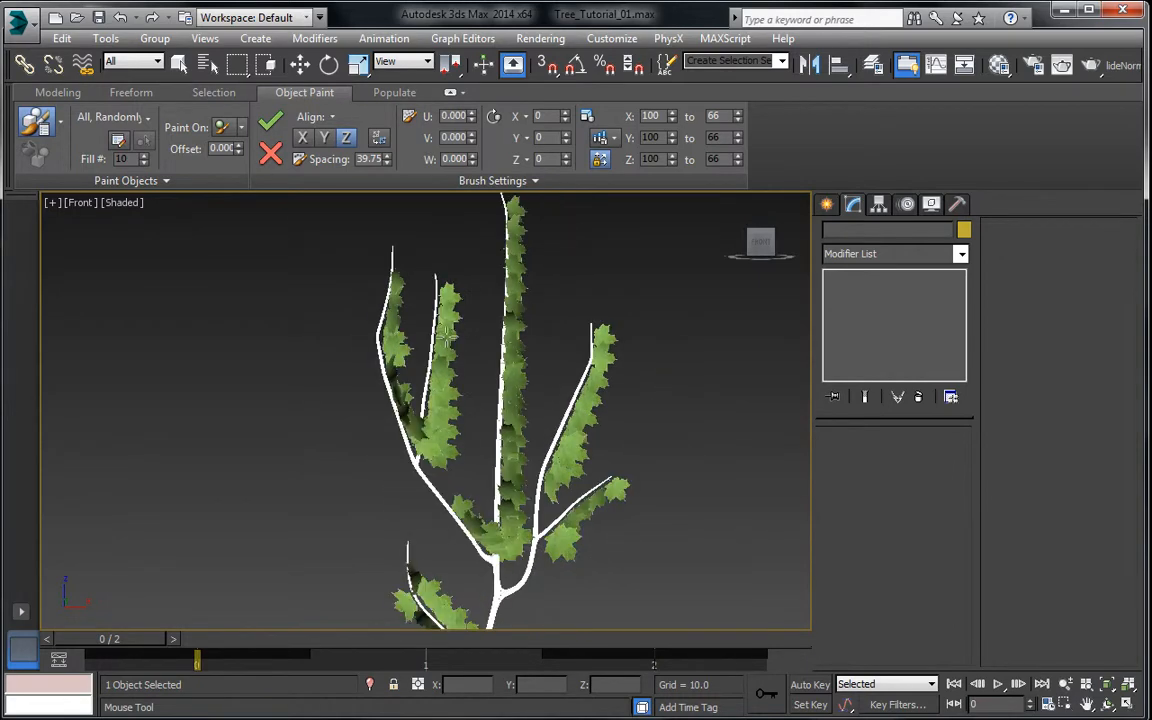
pyautogui.moveTo(446, 336); pyautogui.dragTo(419, 255, button='middle')
pyautogui.moveTo(398, 471); pyautogui.dragTo(406, 368, button='middle')
pyautogui.scroll(2, 388, 392)
pyautogui.moveTo(403, 422); pyautogui.dragTo(388, 355)
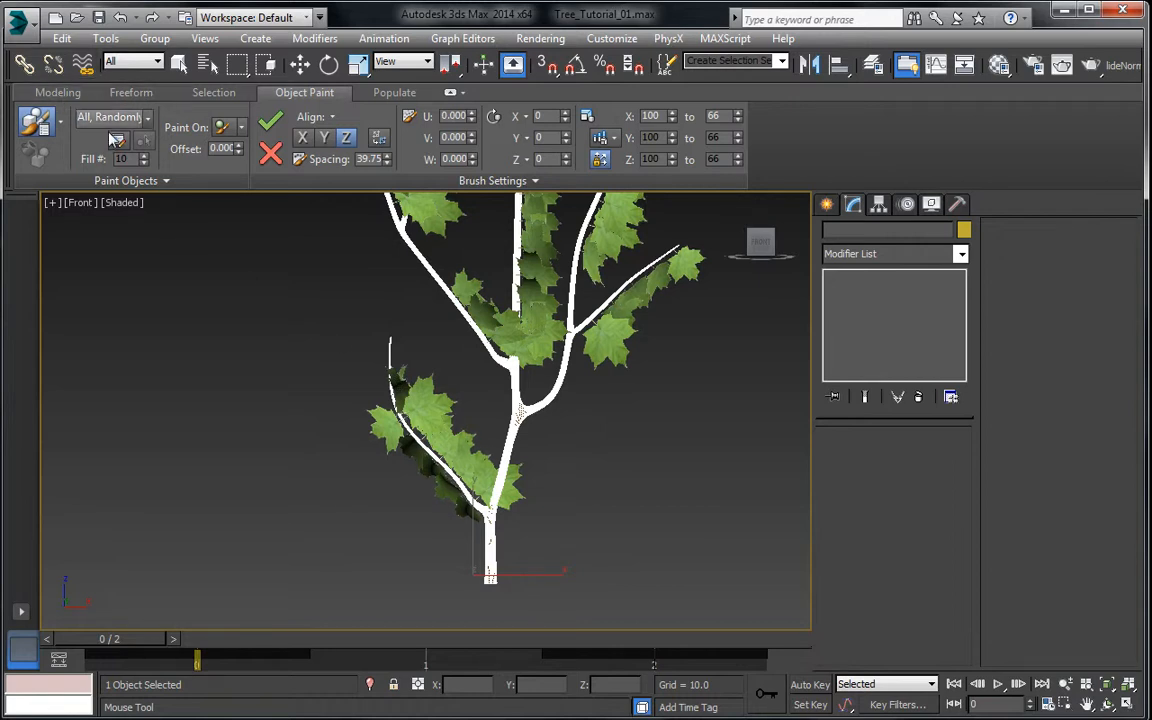
# Step: Leave object painting and rotate the dark leaf near the lowest left branch's tip to face outward on the left side
pyautogui.click(328, 66)
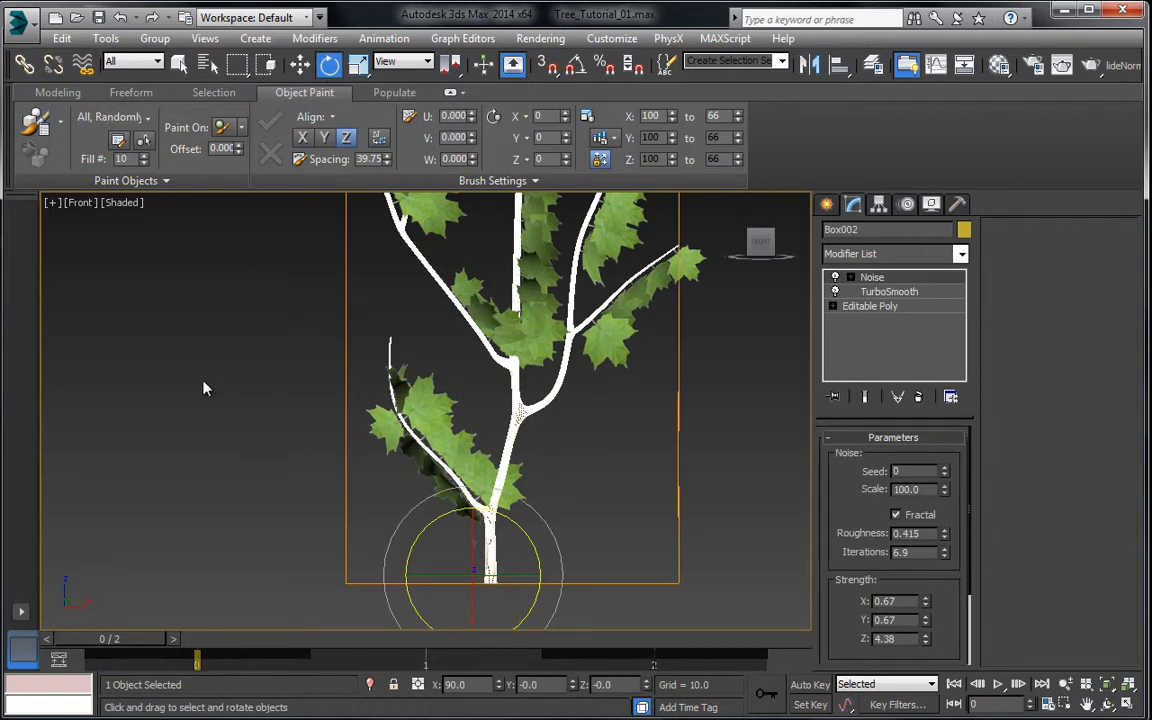
pyautogui.click(182, 345)
pyautogui.scroll(4, 453, 368)
pyautogui.moveTo(453, 368); pyautogui.dragTo(442, 442, button='middle')
pyautogui.scroll(2, 442, 442)
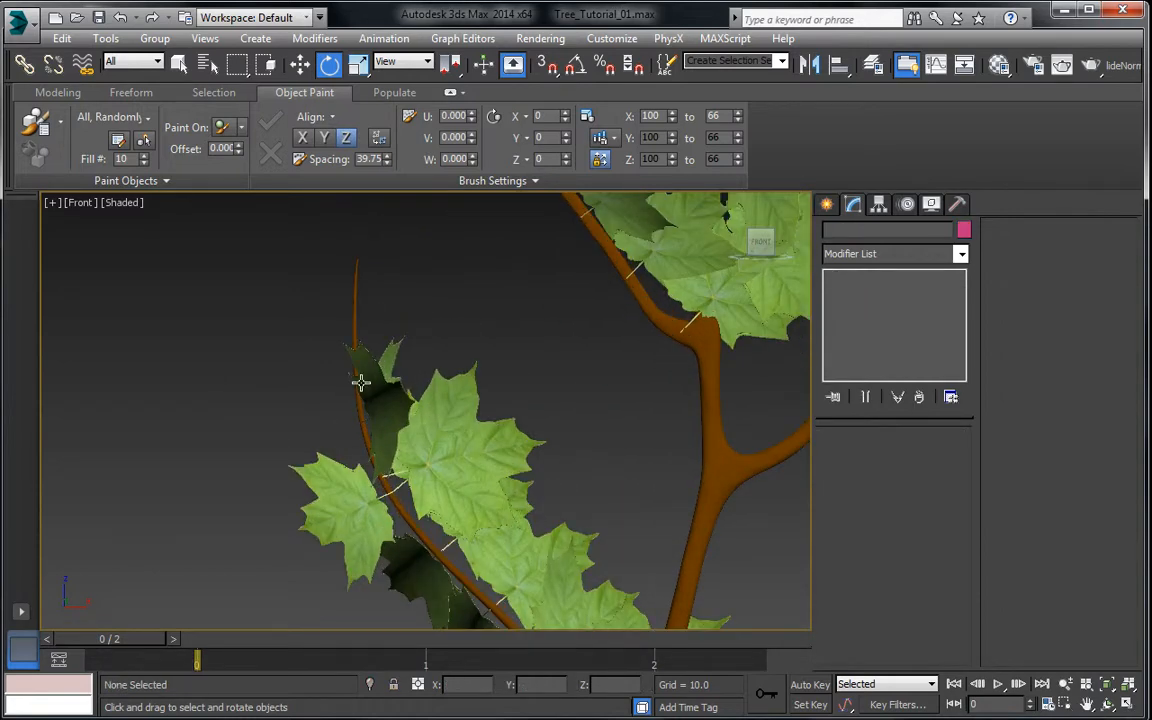
pyautogui.click(360, 383)
pyautogui.moveTo(397, 357); pyautogui.dragTo(402, 412, button='middle')
pyautogui.moveTo(352, 449); pyautogui.dragTo(446, 367)
pyautogui.click(446, 367)
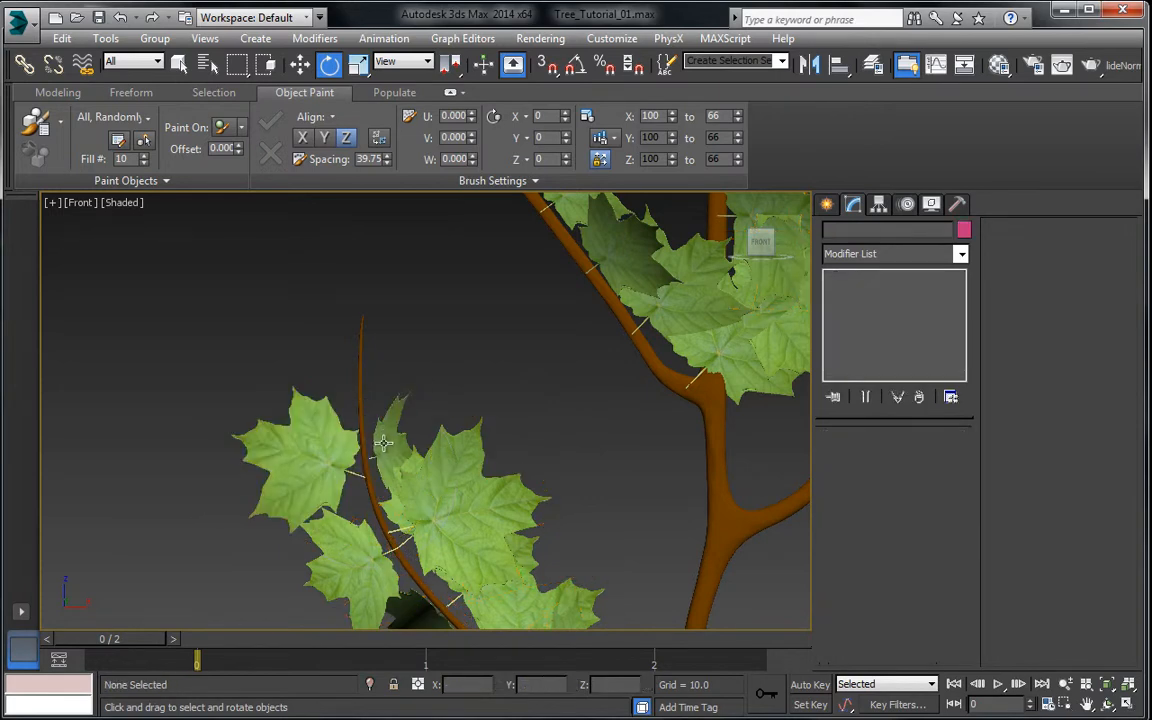
# Step: Rotate the narrow leaf on the inner side near the same branch tip so it points up and outward
pyautogui.click(389, 449)
pyautogui.moveTo(369, 408); pyautogui.dragTo(249, 494)
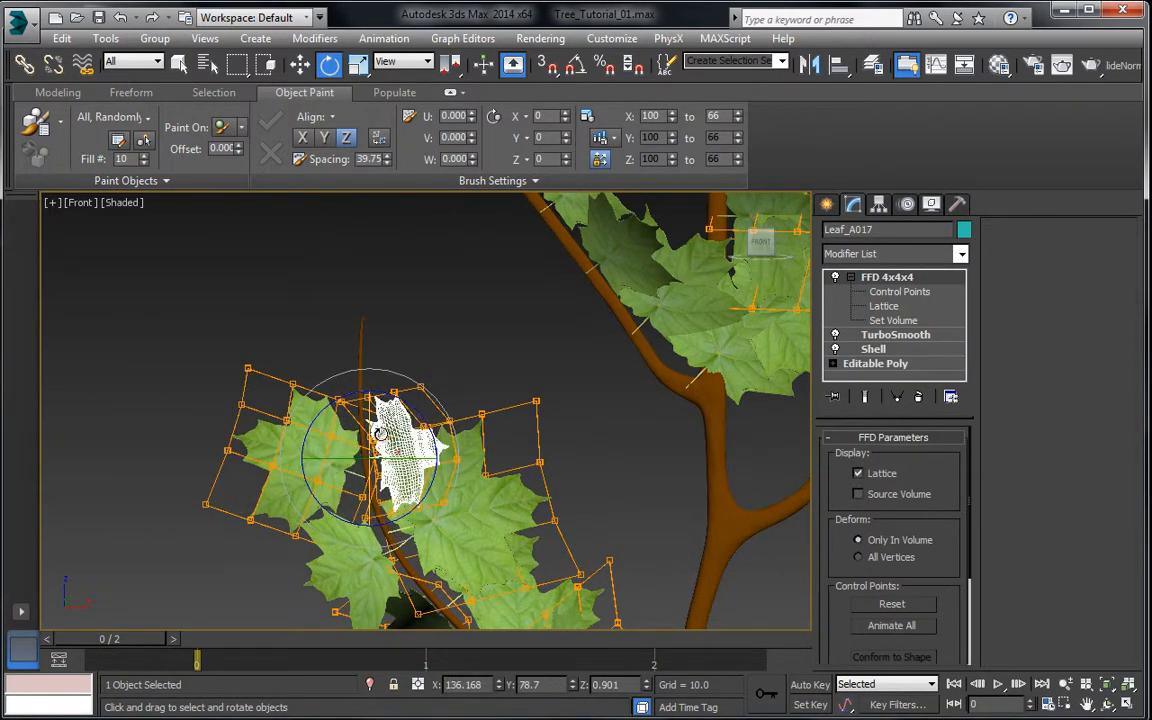
pyautogui.moveTo(345, 388)
pyautogui.mouseDown()
pyautogui.moveTo(330, 378)
pyautogui.moveTo(325, 405)
pyautogui.moveTo(352, 364)
pyautogui.mouseUp()
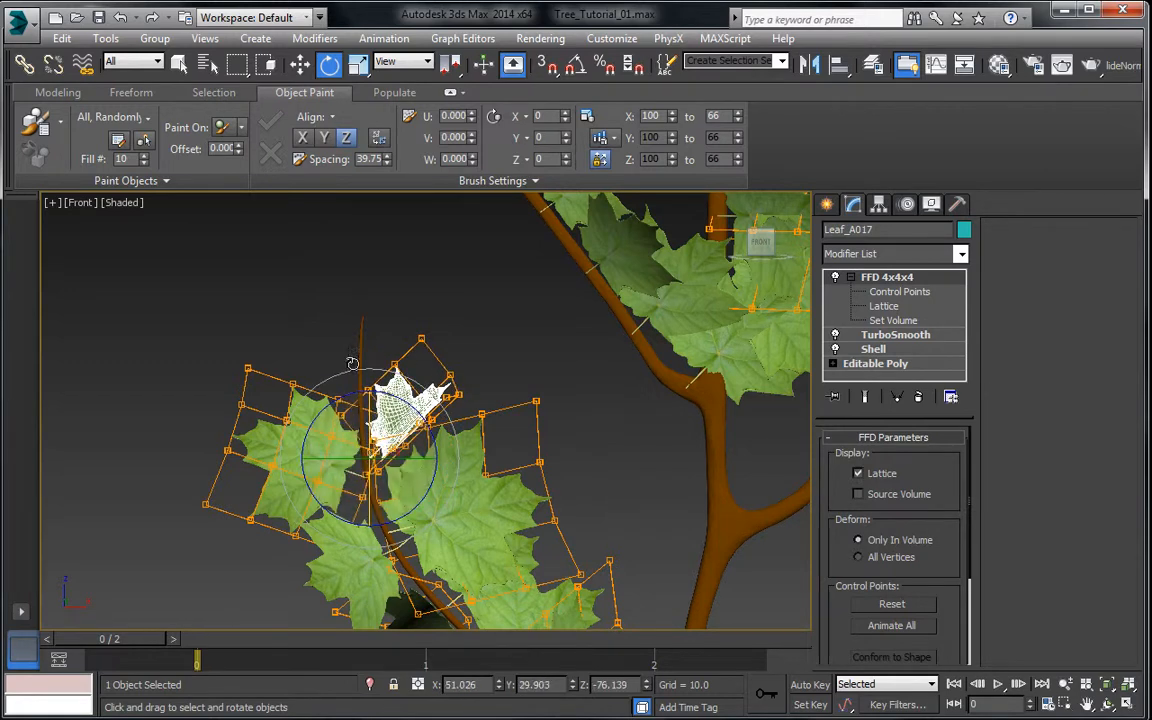
# Step: Copy the two rotated leaves together straight up to the bare tip of the lowest left branch
pyautogui.click(300, 64)
pyautogui.moveTo(380, 273); pyautogui.dragTo(390, 285, button='middle')
pyautogui.scroll(2, 382, 410)
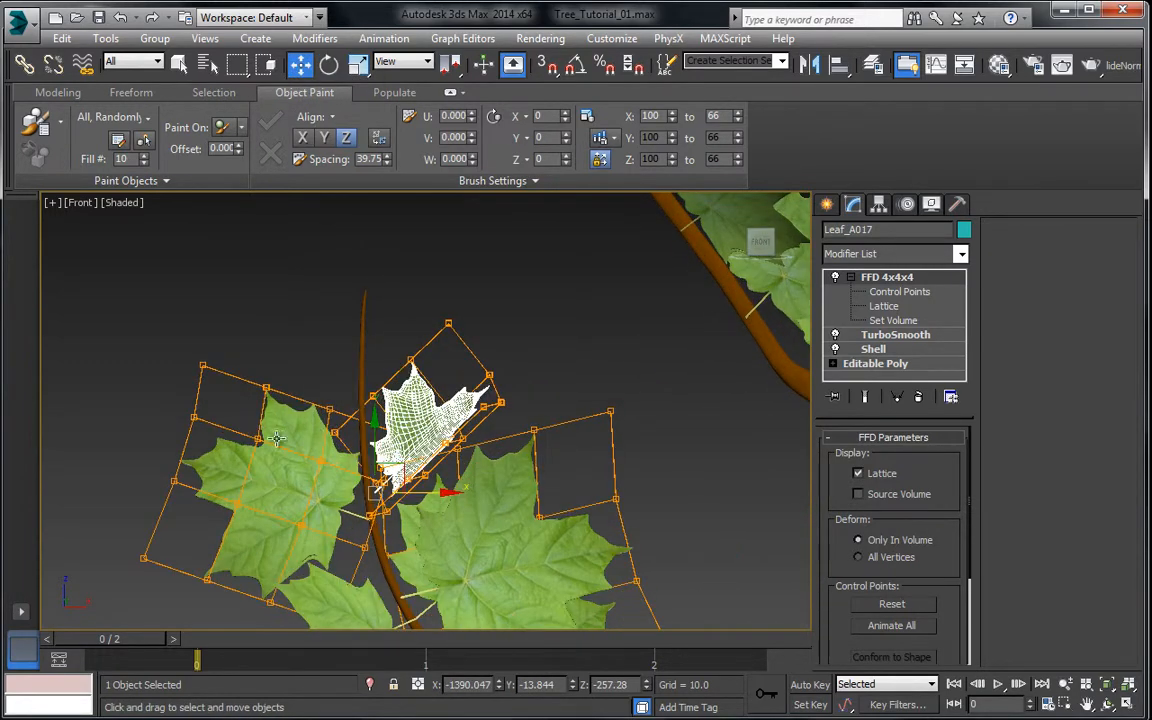
pyautogui.keyDown('ctrl'); pyautogui.click(310, 460); pyautogui.keyUp('ctrl')
pyautogui.keyDown('shift'); pyautogui.moveTo(426, 470); pyautogui.dragTo(426, 315); pyautogui.keyUp('shift')
pyautogui.click(575, 446)
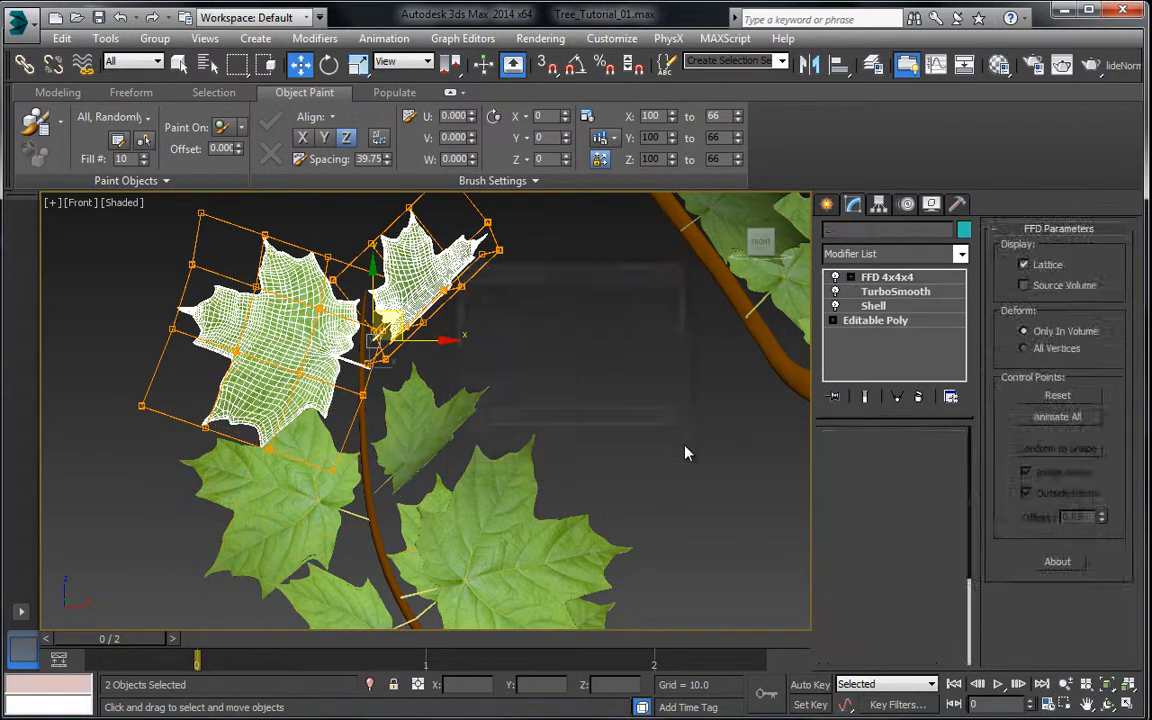
pyautogui.click(684, 450)
# Step: Delete the large overlapping leaf just below the rotated pair on the branch's inner side
pyautogui.moveTo(636, 487); pyautogui.dragTo(586, 316, button='middle')
pyautogui.scroll(1, 586, 316)
pyautogui.scroll(-1, 586, 316)
pyautogui.click(447, 445)
pyautogui.moveTo(459, 459); pyautogui.dragTo(470, 401, button='middle')
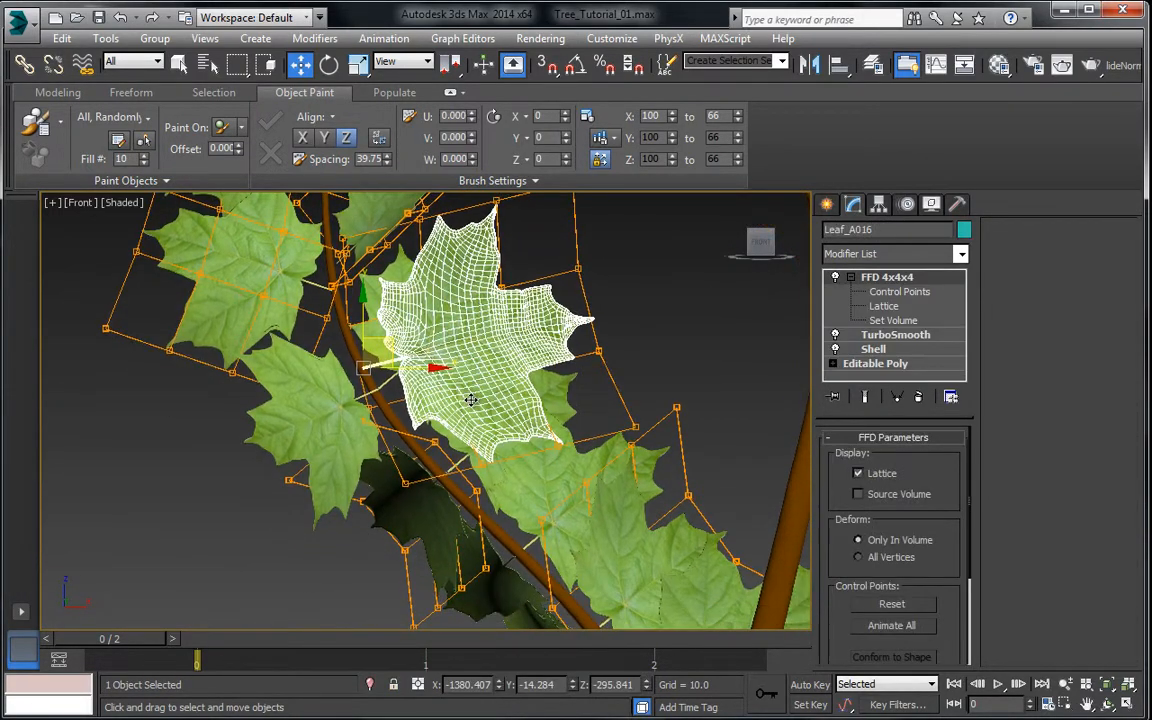
pyautogui.press('Delete')
# Step: Rotate the dark curled leaf on the branch's outer side and the leaf above it into more natural angles
pyautogui.click(532, 461)
pyautogui.moveTo(540, 447); pyautogui.dragTo(505, 390, button='middle')
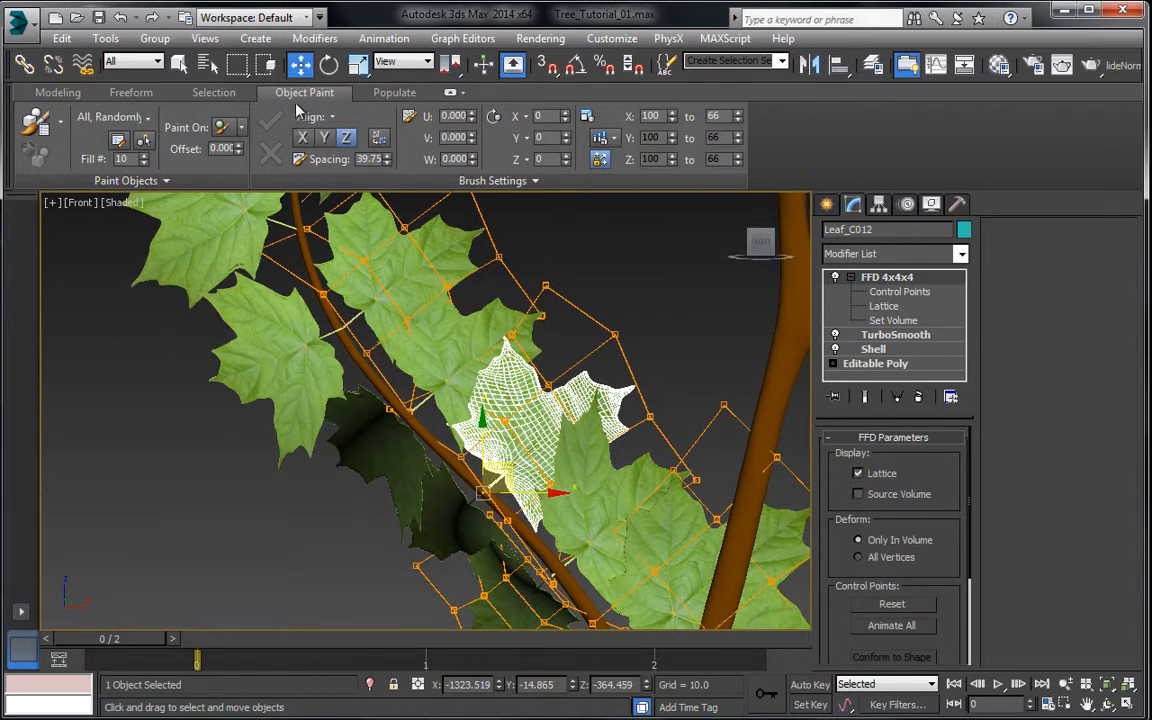
pyautogui.moveTo(393, 448); pyautogui.dragTo(405, 424, button='middle')
pyautogui.click(405, 424)
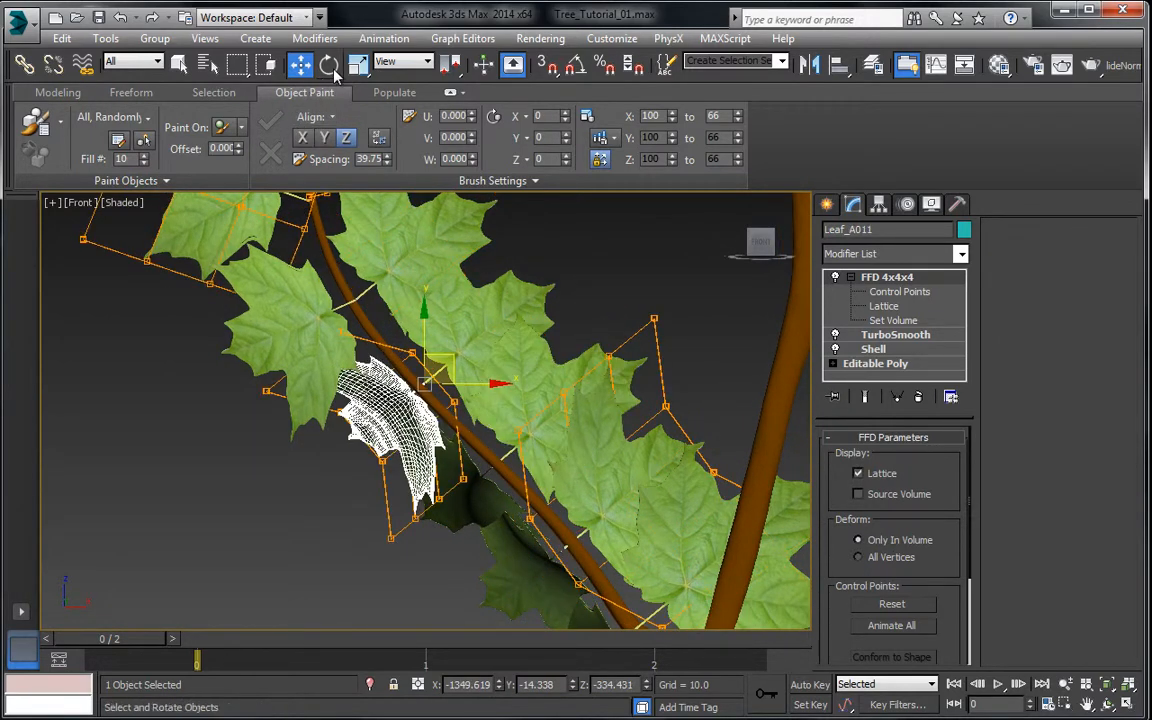
pyautogui.press('e')
pyautogui.moveTo(366, 322); pyautogui.dragTo(428, 298)
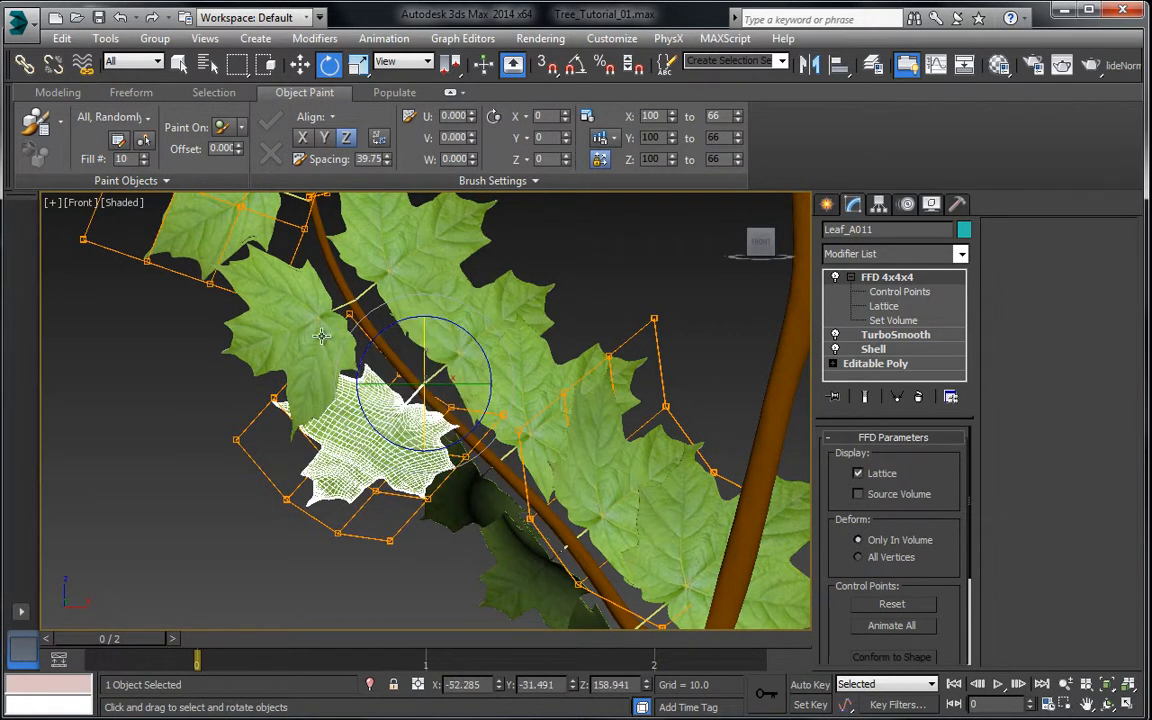
pyautogui.moveTo(400, 360); pyautogui.dragTo(360, 400)
pyautogui.click(258, 330)
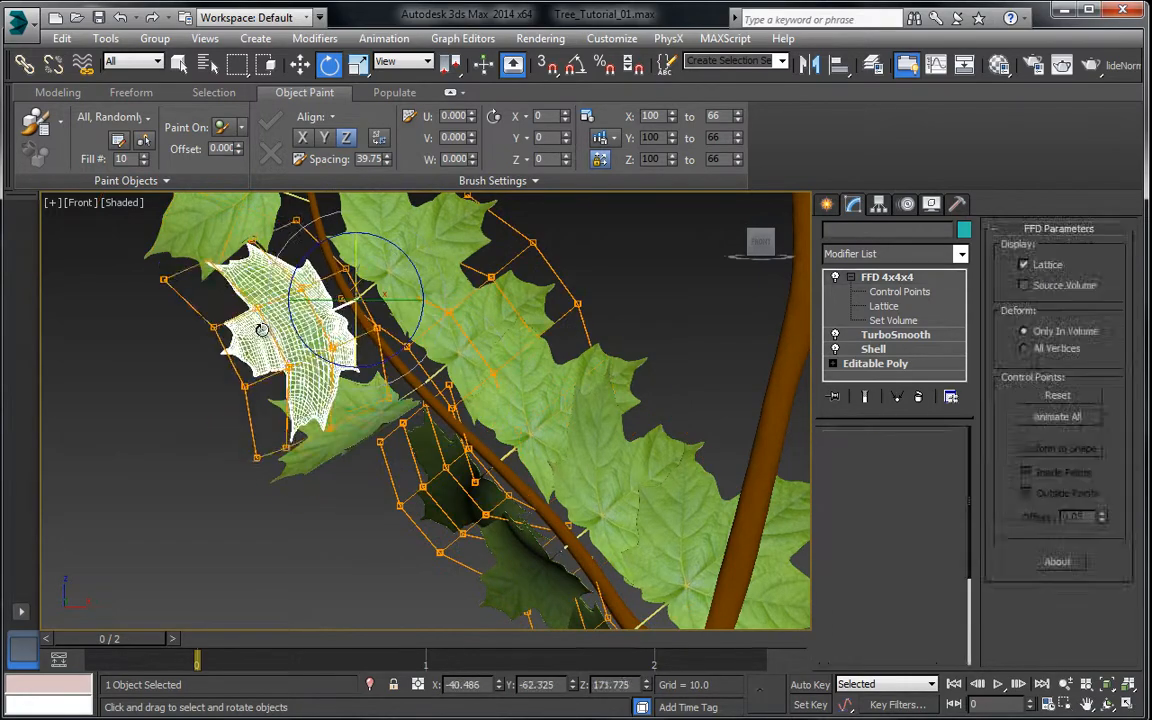
pyautogui.moveTo(258, 330); pyautogui.dragTo(265, 250)
# Step: Rotate the inner-side leaf Leaf_C013 around its stem base to vary its direction
pyautogui.moveTo(455, 370); pyautogui.dragTo(418, 522, button='middle')
pyautogui.click(353, 347)
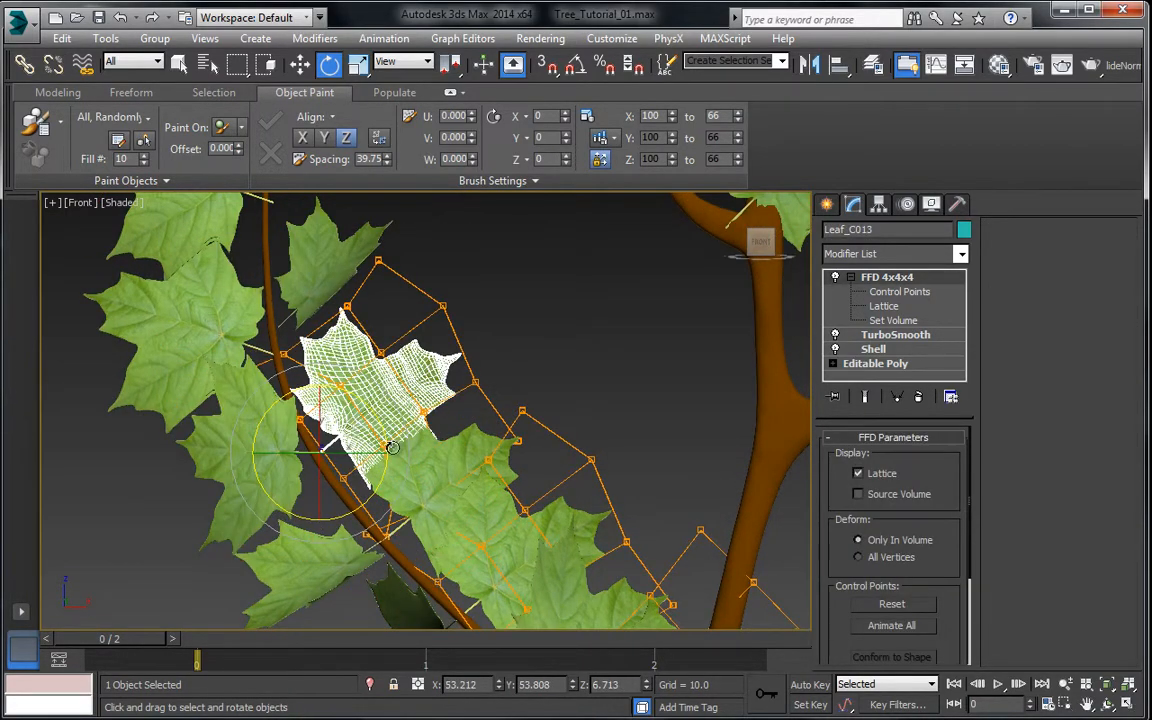
pyautogui.moveTo(394, 449); pyautogui.dragTo(372, 354)
pyautogui.rightClick(395, 407)
# Step: Delete the narrow overlapping leaf Leaf_A009 lower on the branch's inner side
pyautogui.moveTo(442, 425); pyautogui.dragTo(423, 326, button='middle')
pyautogui.click(526, 478)
pyautogui.moveTo(499, 488); pyautogui.dragTo(477, 421, button='middle')
pyautogui.scroll(-2, 477, 421)
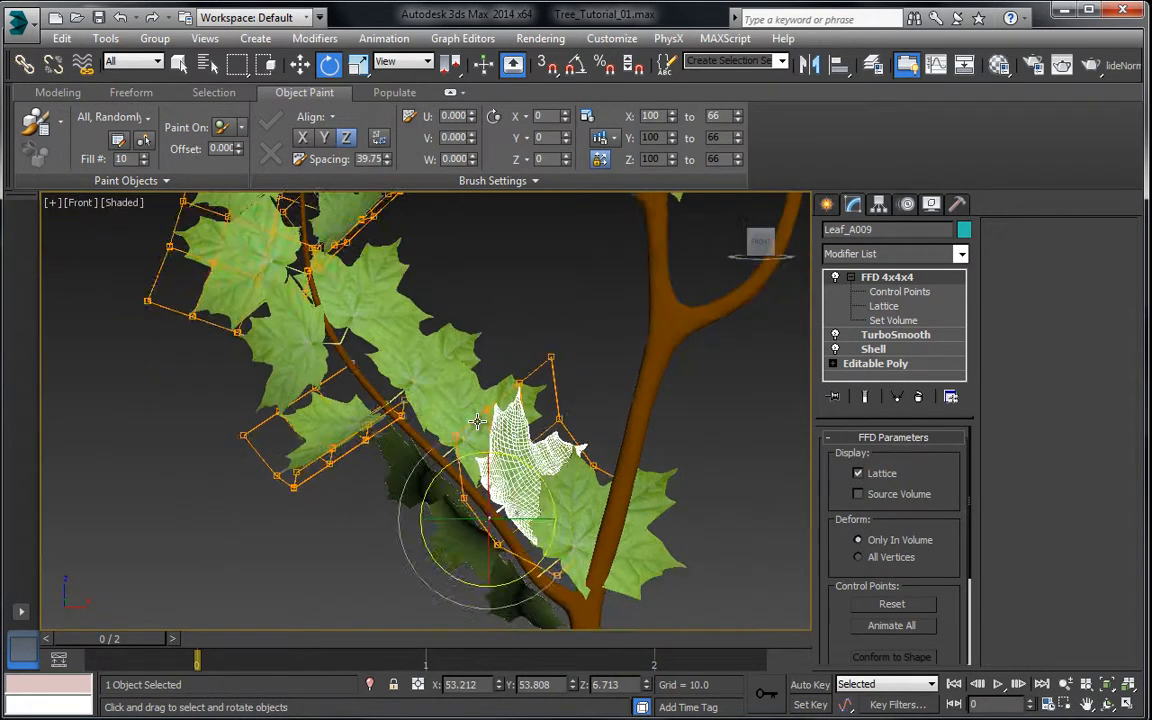
# Step: Enlarge Leaf_C012 on the branch's inner side slightly and delete the leaves between it and the trunk
pyautogui.click(468, 431)
pyautogui.click(358, 64)
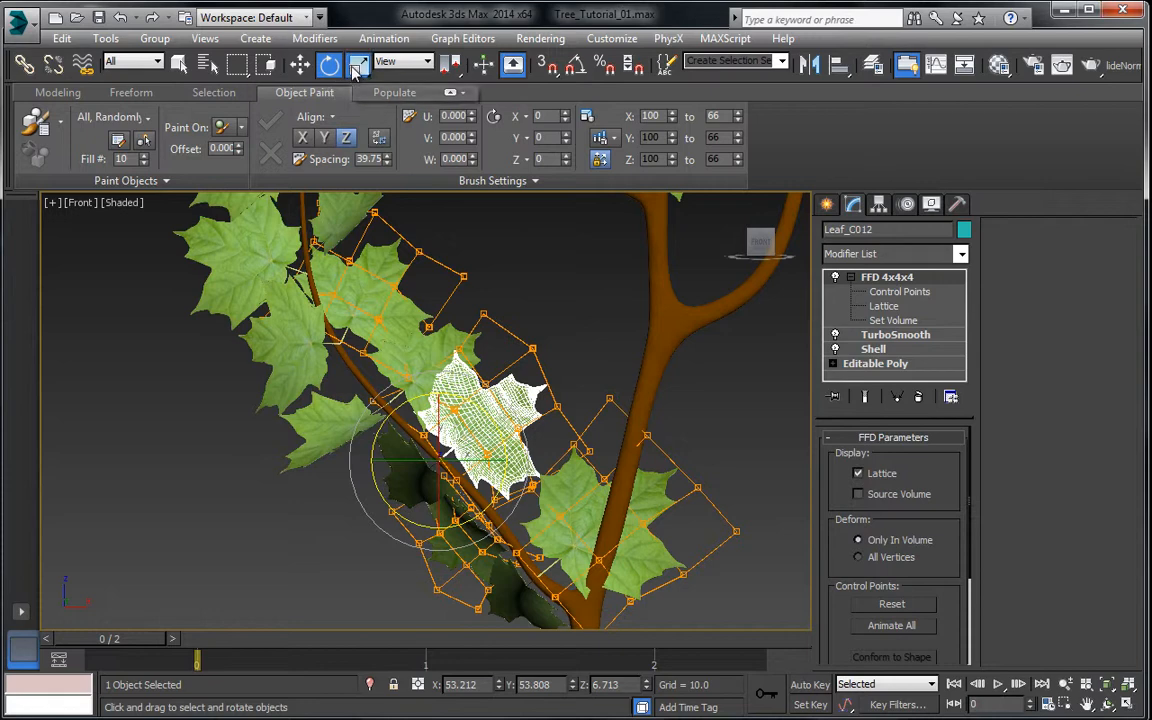
pyautogui.moveTo(457, 450)
pyautogui.mouseDown()
pyautogui.moveTo(463, 419)
pyautogui.moveTo(460, 436)
pyautogui.mouseUp()
pyautogui.click(565, 517)
pyautogui.press('Delete')
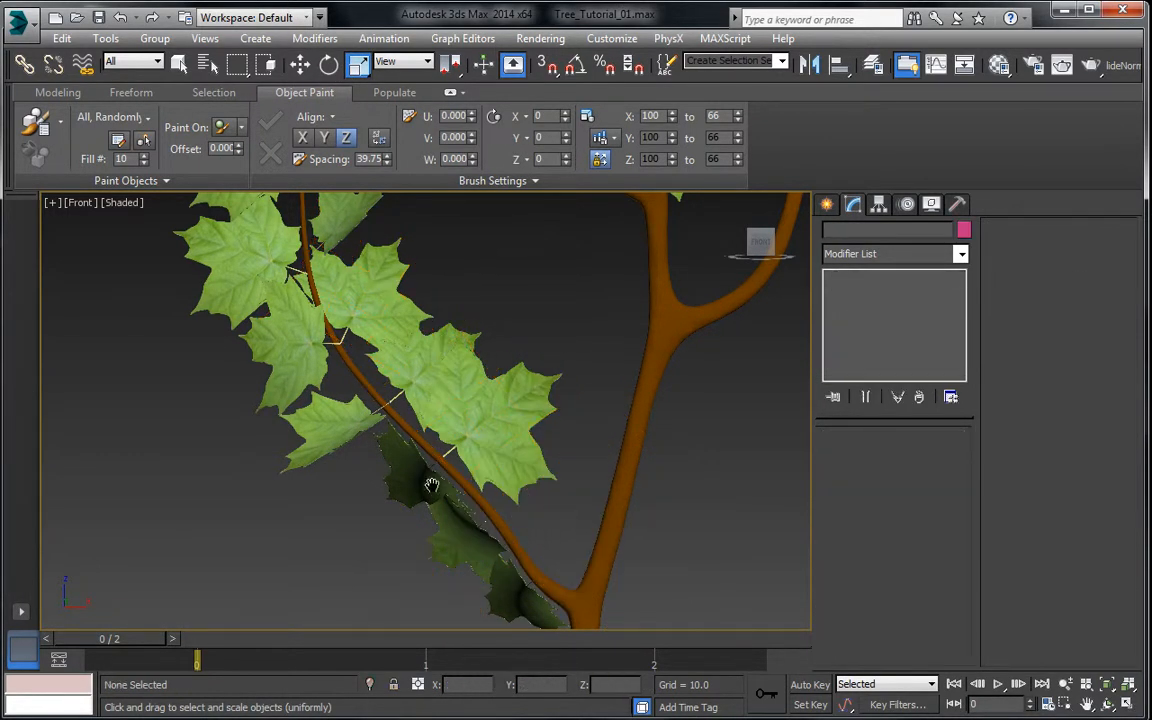
# Step: Scale Leaf_C013 on the branch's inner side slightly
pyautogui.moveTo(432, 486); pyautogui.dragTo(434, 553, button='middle')
pyautogui.scroll(-3, 434, 553)
pyautogui.moveTo(429, 424); pyautogui.dragTo(451, 386, button='middle')
pyautogui.scroll(3, 449, 386)
pyautogui.click(387, 459)
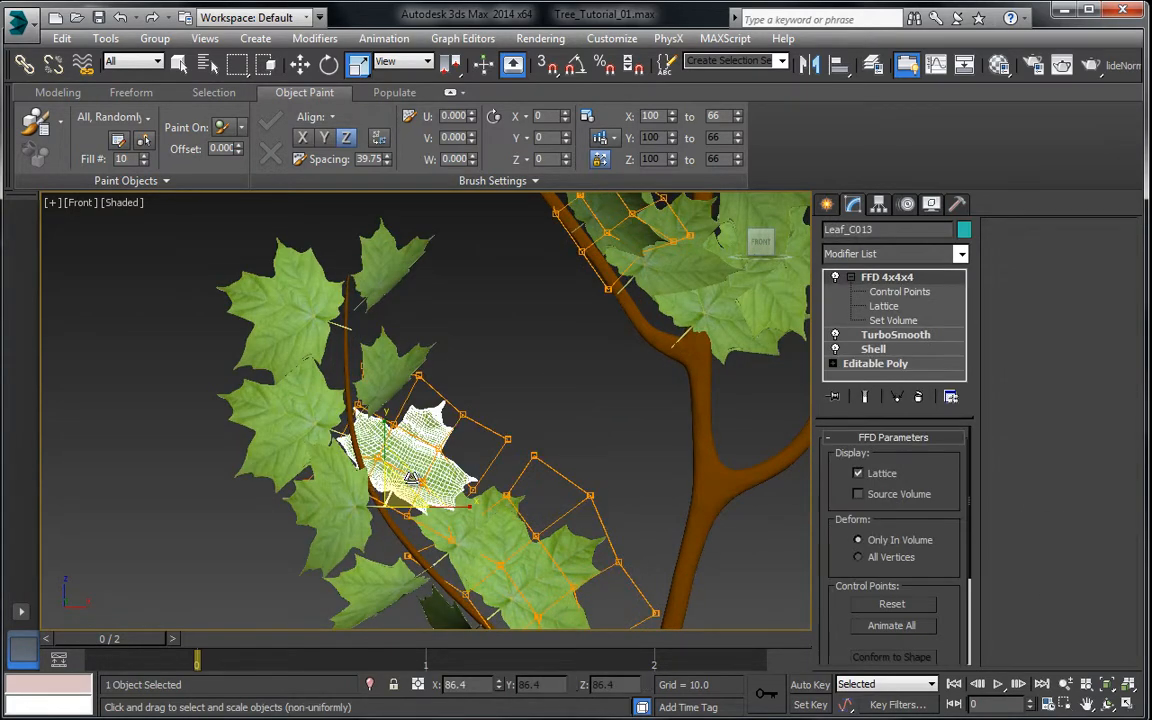
pyautogui.moveTo(388, 484); pyautogui.dragTo(393, 475)
# Step: Rotate the two lower dark leaves on the branch's outer side to face the front and delete the dark leaf nearest the fork
pyautogui.moveTo(490, 523); pyautogui.dragTo(463, 351, button='middle')
pyautogui.click(443, 490)
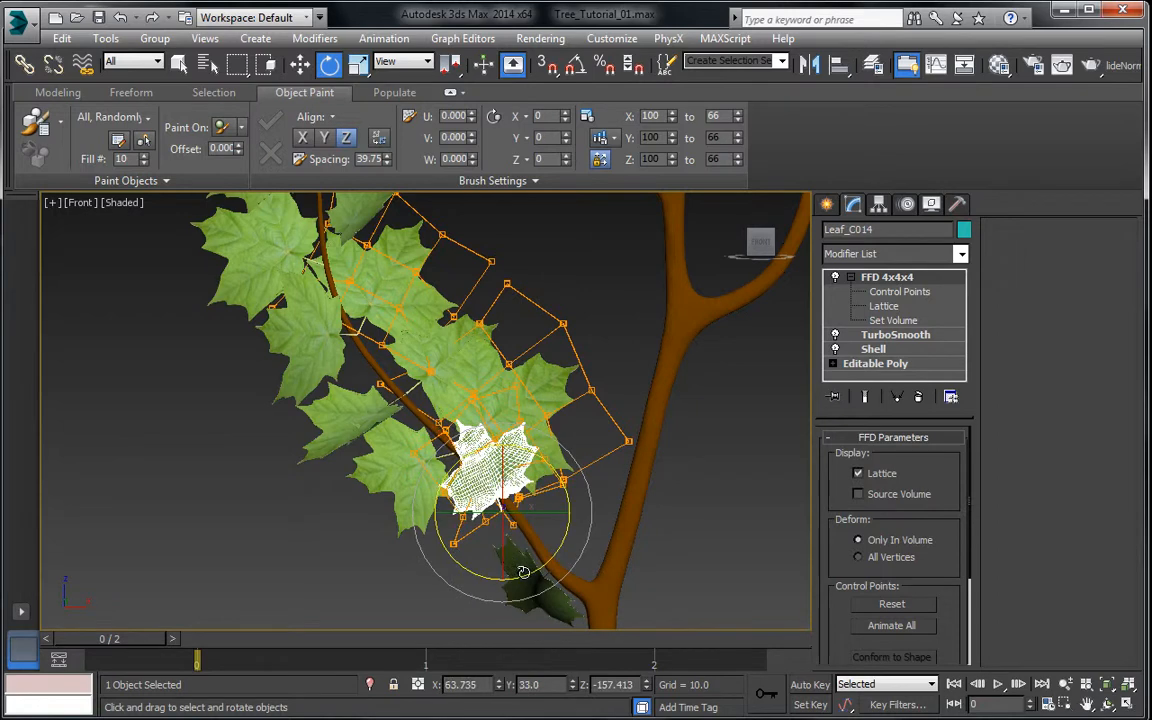
pyautogui.click(543, 609)
pyautogui.moveTo(582, 535); pyautogui.dragTo(553, 345)
pyautogui.click(553, 345)
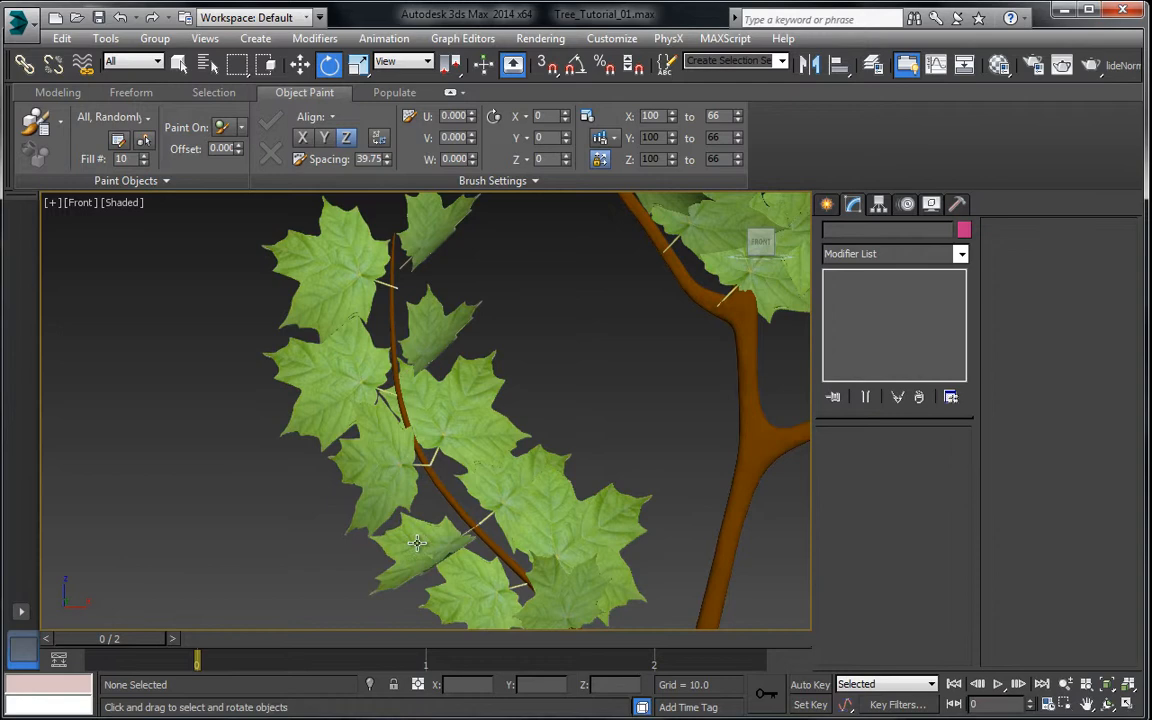
# Step: Make a rotated copy of Leaf_A011 around its stem base to fill the gap above it on the branch
pyautogui.click(417, 543)
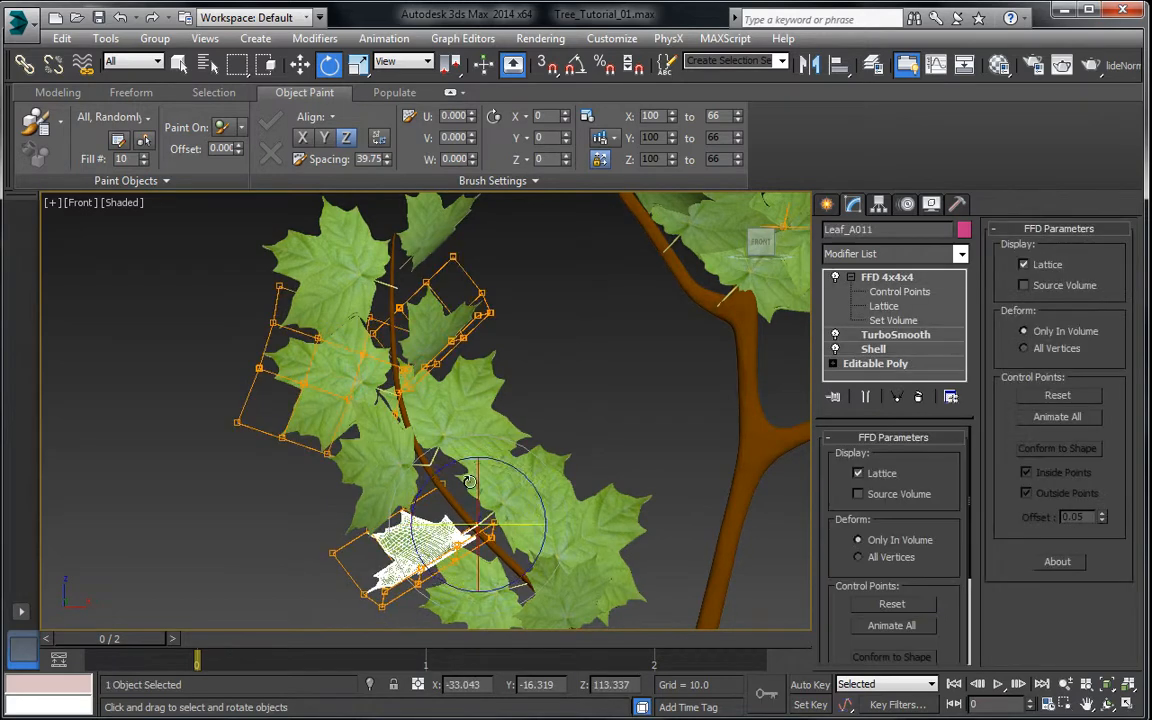
pyautogui.keyDown('shift'); pyautogui.moveTo(445, 523); pyautogui.dragTo(467, 406); pyautogui.keyUp('shift')
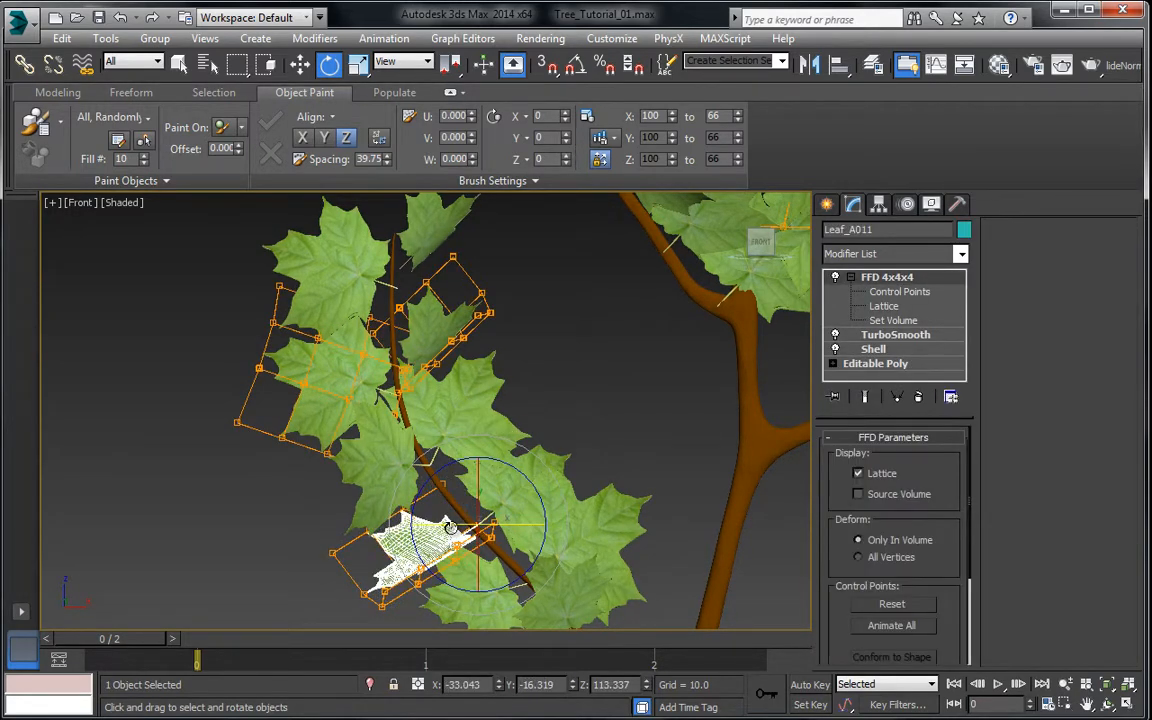
pyautogui.moveTo(491, 499)
pyautogui.keyDown('shift'); pyautogui.mouseDown()
pyautogui.moveTo(532, 363)
pyautogui.moveTo(554, 390)
pyautogui.mouseUp(); pyautogui.keyUp('shift')
pyautogui.click(580, 390)
# Step: Examine how the leaves are distributed along the low side branch and across the rest of the tree
pyautogui.scroll(-2, 554, 398)
pyautogui.moveTo(563, 448); pyautogui.dragTo(490, 427, button='middle')
pyautogui.scroll(2, 480, 410)
pyautogui.scroll(3, 454, 384)
pyautogui.moveTo(454, 384); pyautogui.dragTo(483, 462, button='middle')
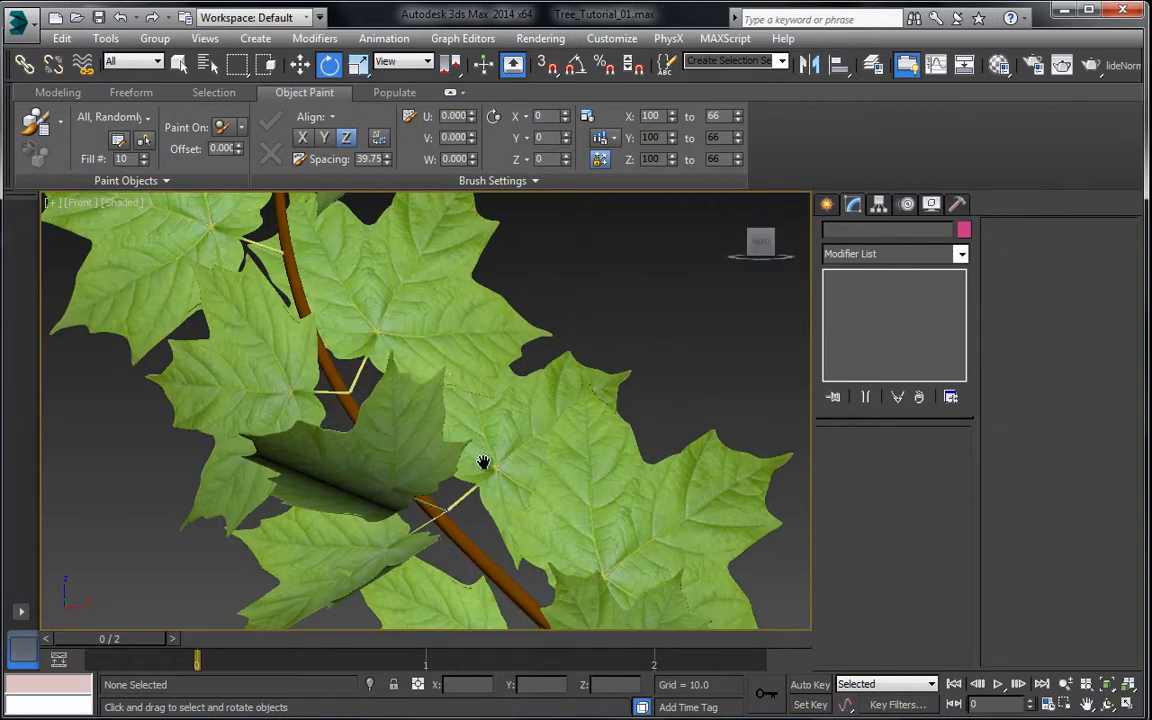
pyautogui.scroll(-3, 483, 462)
pyautogui.scroll(1, 498, 467)
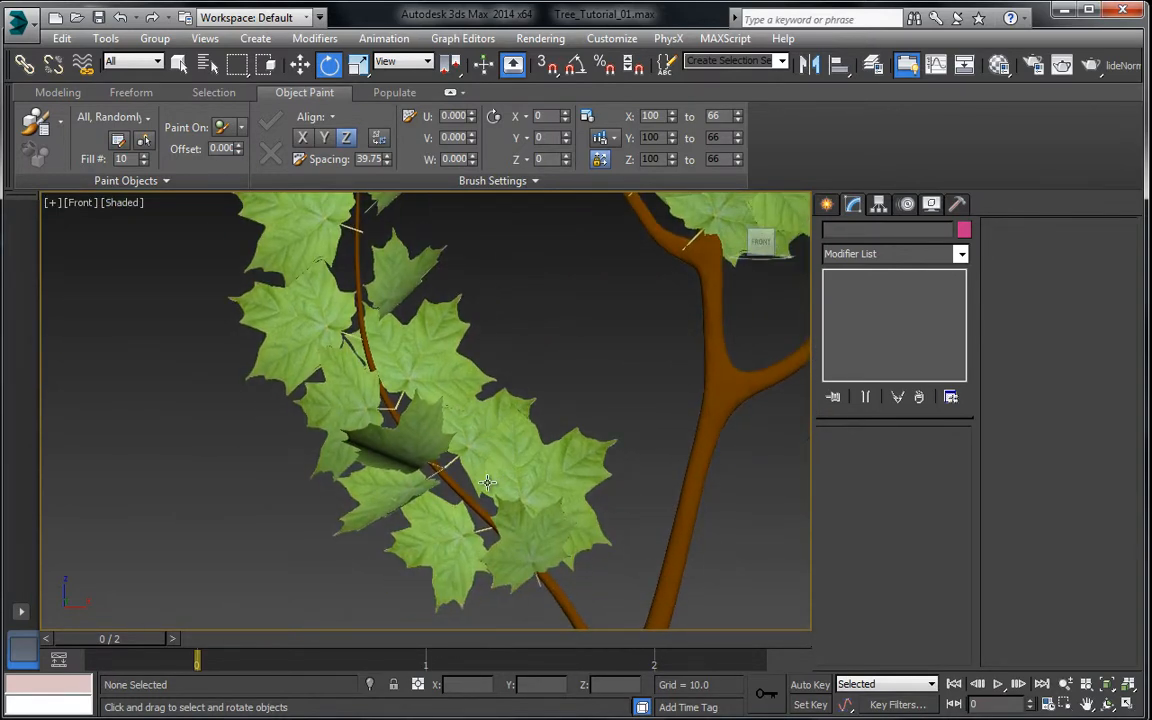
pyautogui.moveTo(524, 506); pyautogui.dragTo(435, 495, button='middle')
pyautogui.moveTo(371, 356); pyautogui.dragTo(378, 421, button='middle')
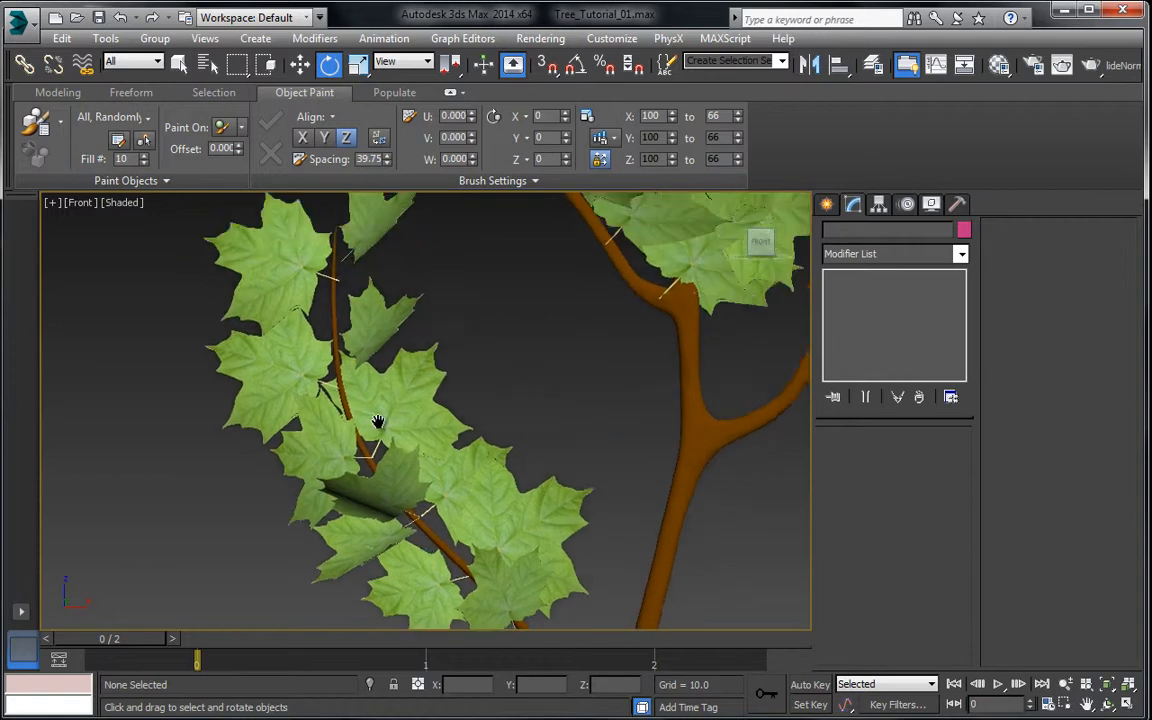
pyautogui.scroll(-3, 386, 417)
pyautogui.scroll(3, 291, 489)
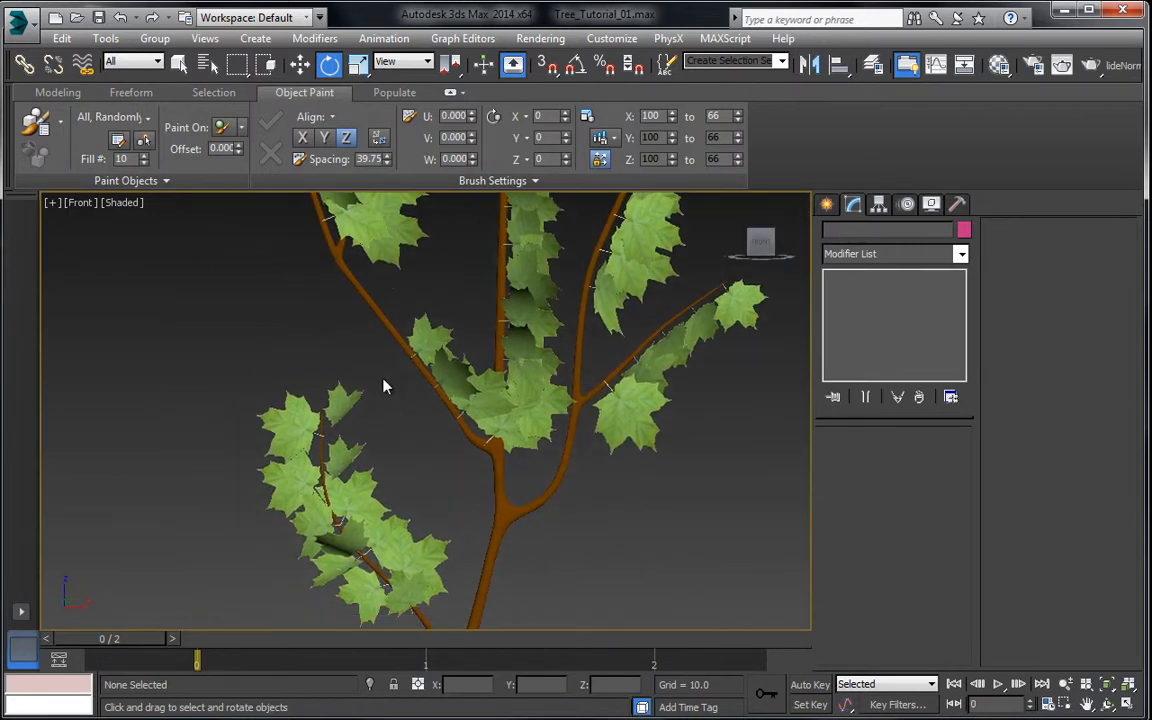
pyautogui.moveTo(359, 340); pyautogui.dragTo(396, 334, button='middle')
pyautogui.moveTo(362, 452); pyautogui.dragTo(362, 373, button='middle')
pyautogui.scroll(2, 384, 413)
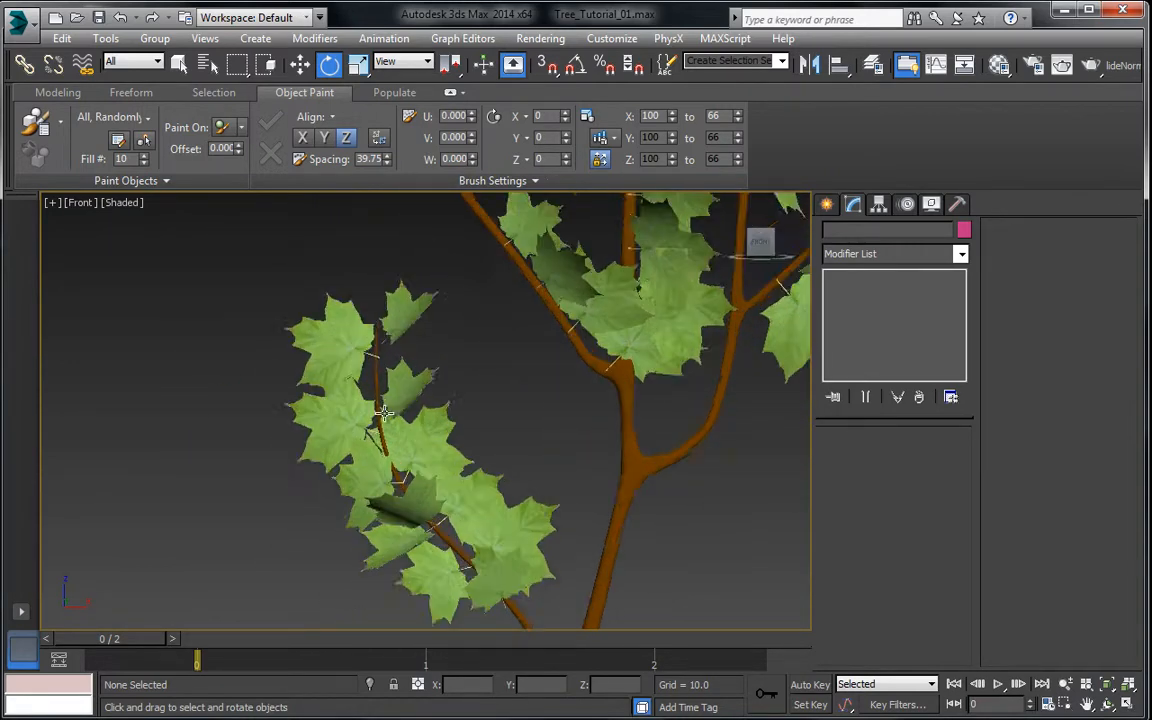
pyautogui.scroll(1, 384, 413)
# Step: Rotate Leaf_C013 on the branch's inner side around its stem base so it turns more upright
pyautogui.click(403, 447)
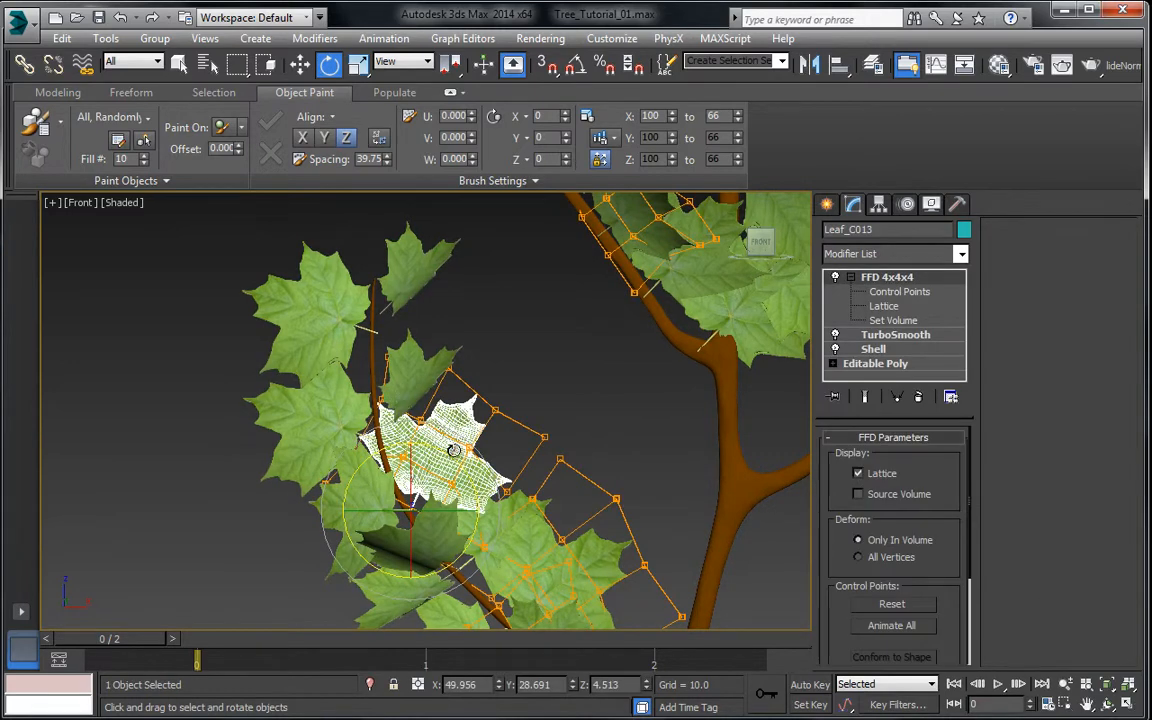
pyautogui.moveTo(451, 459); pyautogui.dragTo(303, 411)
pyautogui.click(308, 428)
pyautogui.moveTo(379, 432); pyautogui.dragTo(420, 416)
pyautogui.click(536, 316)
# Step: Delete the small leaf overlapping Leaf_C012 low on the branch's inner side
pyautogui.scroll(-3, 553, 450)
pyautogui.moveTo(540, 480); pyautogui.dragTo(514, 398, button='middle')
pyautogui.moveTo(486, 464)
pyautogui.mouseDown(button='middle')
pyautogui.moveTo(465, 436)
pyautogui.moveTo(489, 483)
pyautogui.mouseUp(button='middle')
pyautogui.scroll(3, 465, 436)
pyautogui.click(449, 503)
pyautogui.press('Delete')
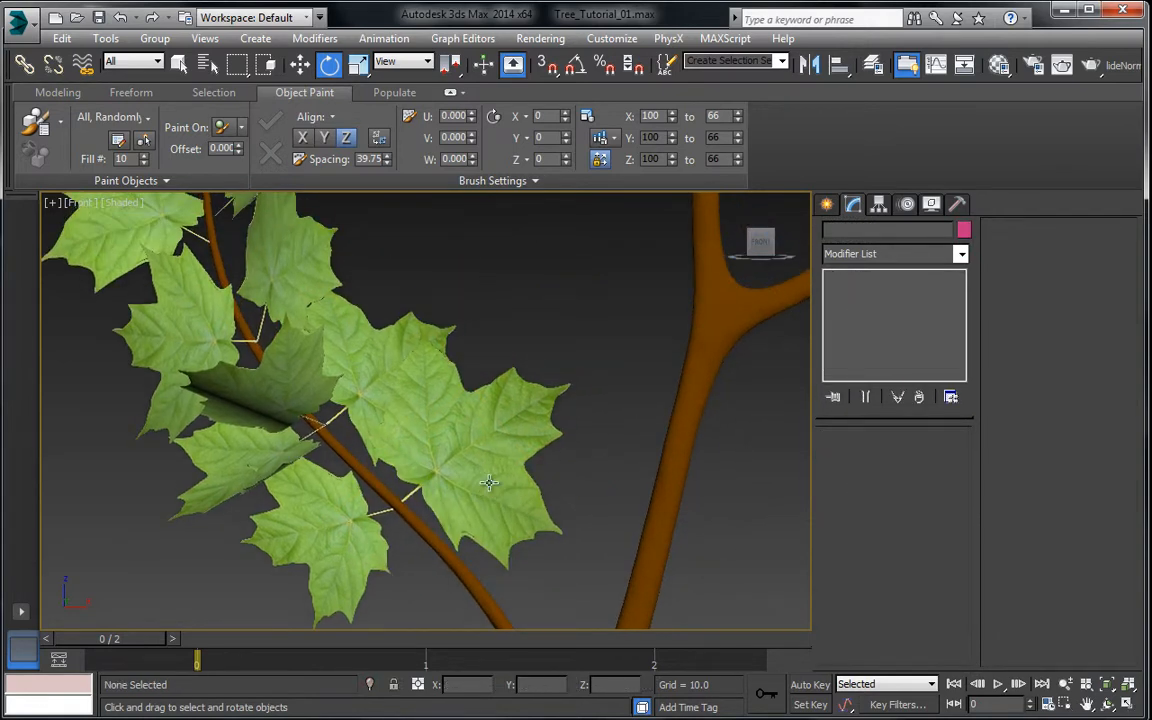
# Step: Move Leaf_C012 down along the branch towards the fork and rotate it upright on the inner side
pyautogui.scroll(-3, 482, 477)
pyautogui.click(491, 488)
pyautogui.scroll(3, 470, 420)
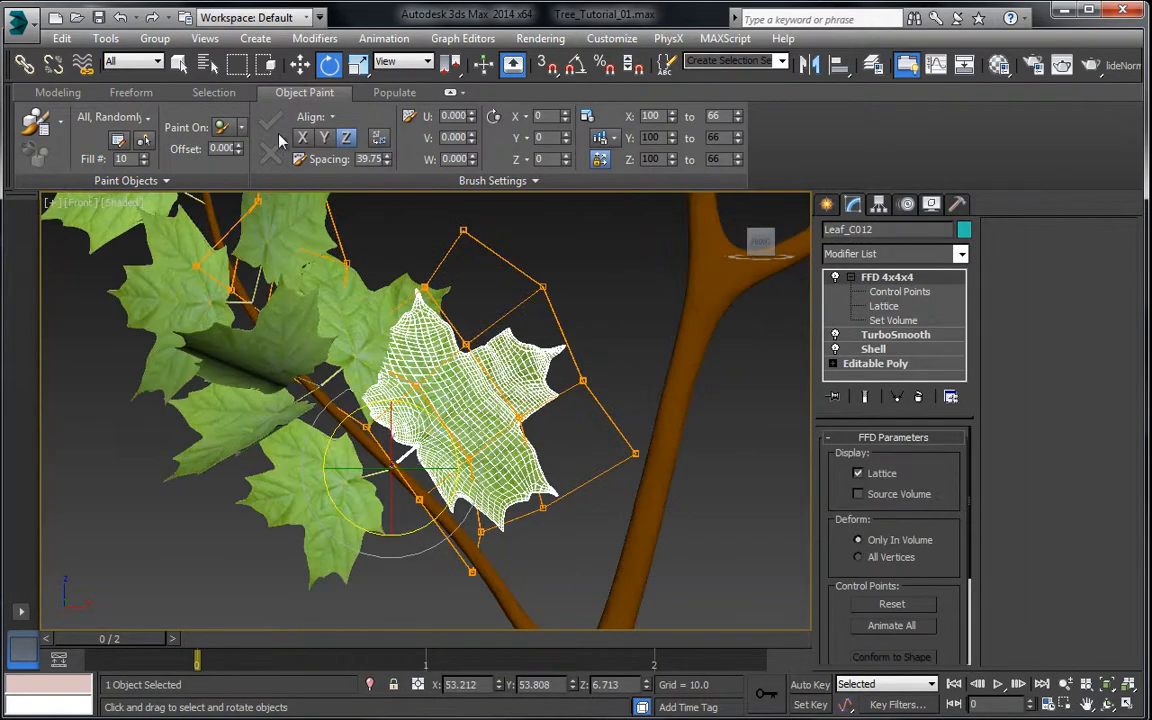
pyautogui.click(300, 65)
pyautogui.moveTo(450, 451); pyautogui.dragTo(415, 467)
pyautogui.press('e')
pyautogui.moveTo(505, 465); pyautogui.dragTo(443, 384)
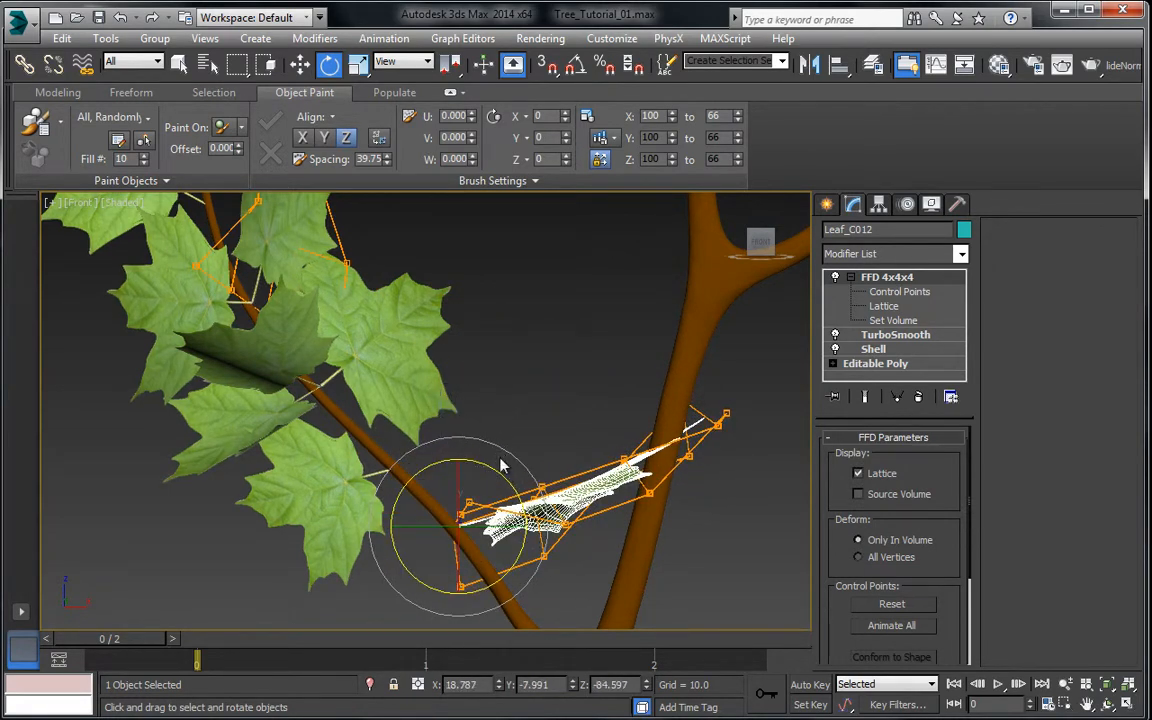
pyautogui.moveTo(505, 478); pyautogui.dragTo(434, 384)
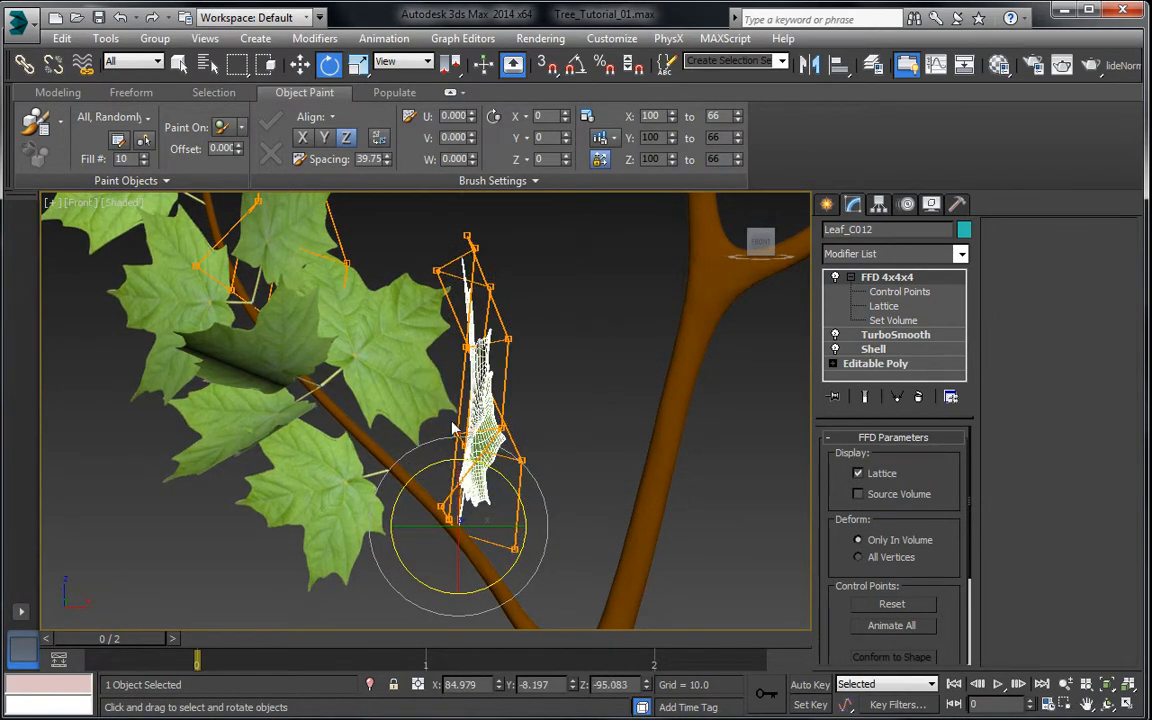
# Step: Make one rotated copy of Leaf_C012 on the branch's outer side and move it down the branch towards the fork
pyautogui.moveTo(479, 493)
pyautogui.mouseDown()
pyautogui.moveTo(498, 503)
pyautogui.moveTo(522, 419)
pyautogui.moveTo(560, 427)
pyautogui.moveTo(548, 365)
pyautogui.moveTo(558, 357)
pyautogui.moveTo(597, 378)
pyautogui.mouseUp()
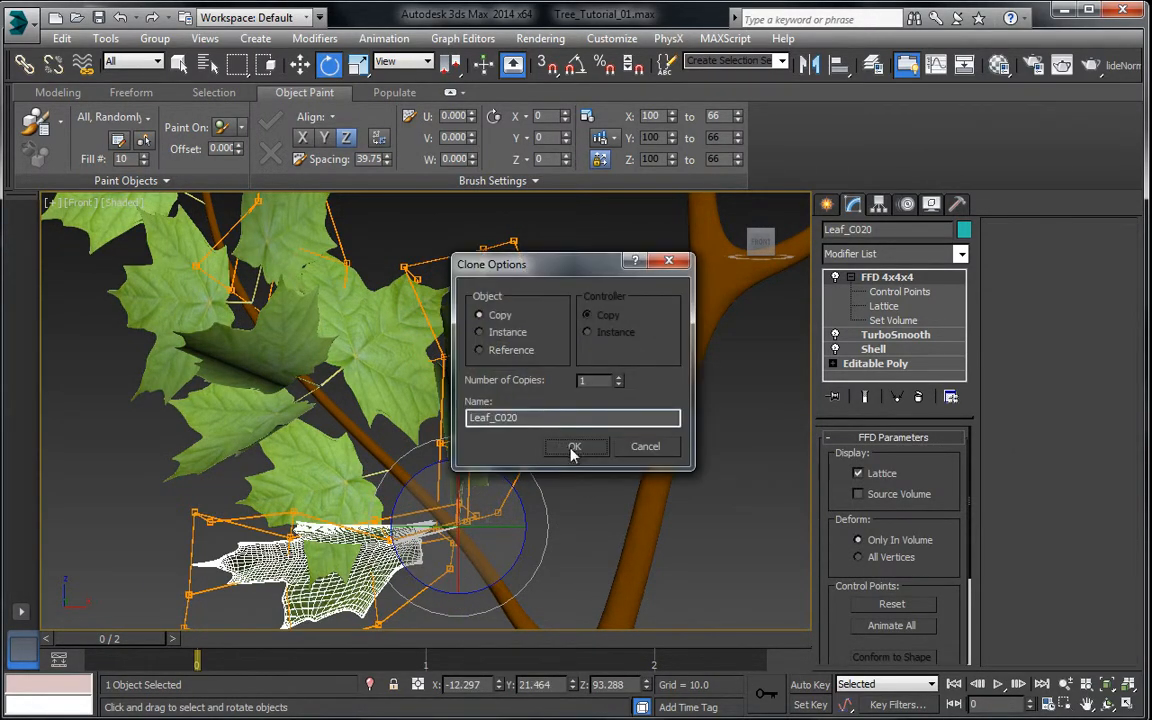
pyautogui.click(574, 447)
pyautogui.moveTo(465, 499)
pyautogui.mouseDown()
pyautogui.moveTo(492, 470)
pyautogui.moveTo(486, 493)
pyautogui.mouseUp()
pyautogui.click(300, 64)
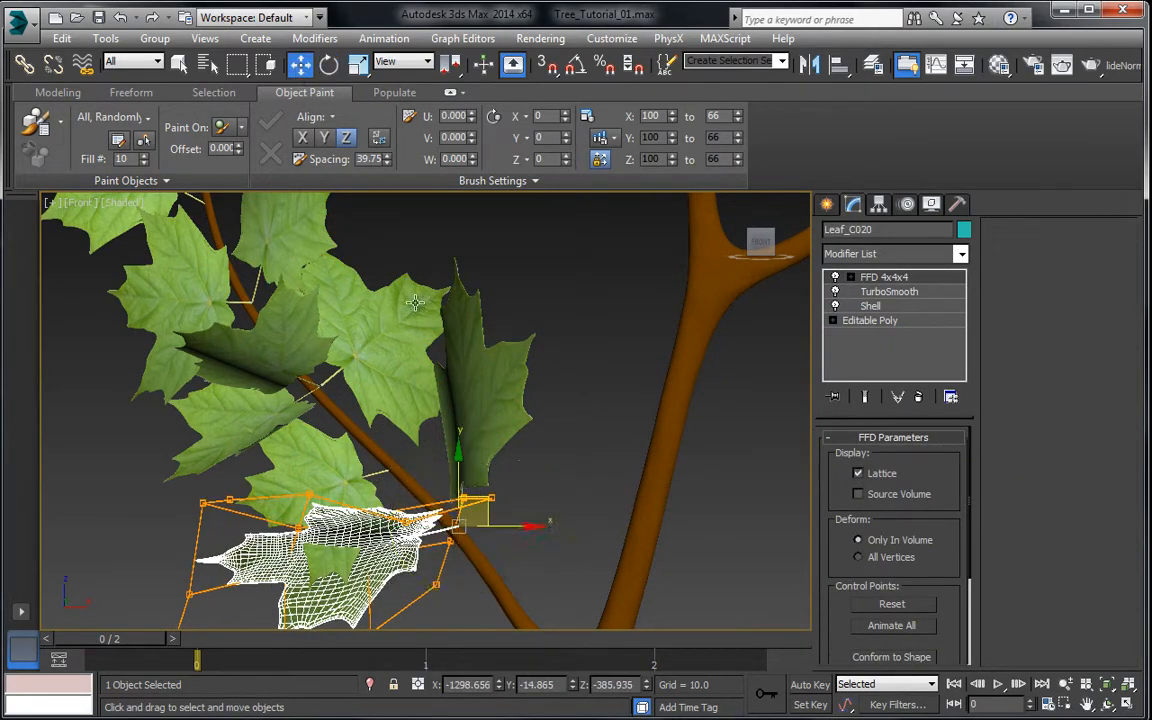
pyautogui.moveTo(492, 555); pyautogui.dragTo(494, 464, button='middle')
pyautogui.moveTo(492, 401); pyautogui.dragTo(522, 458)
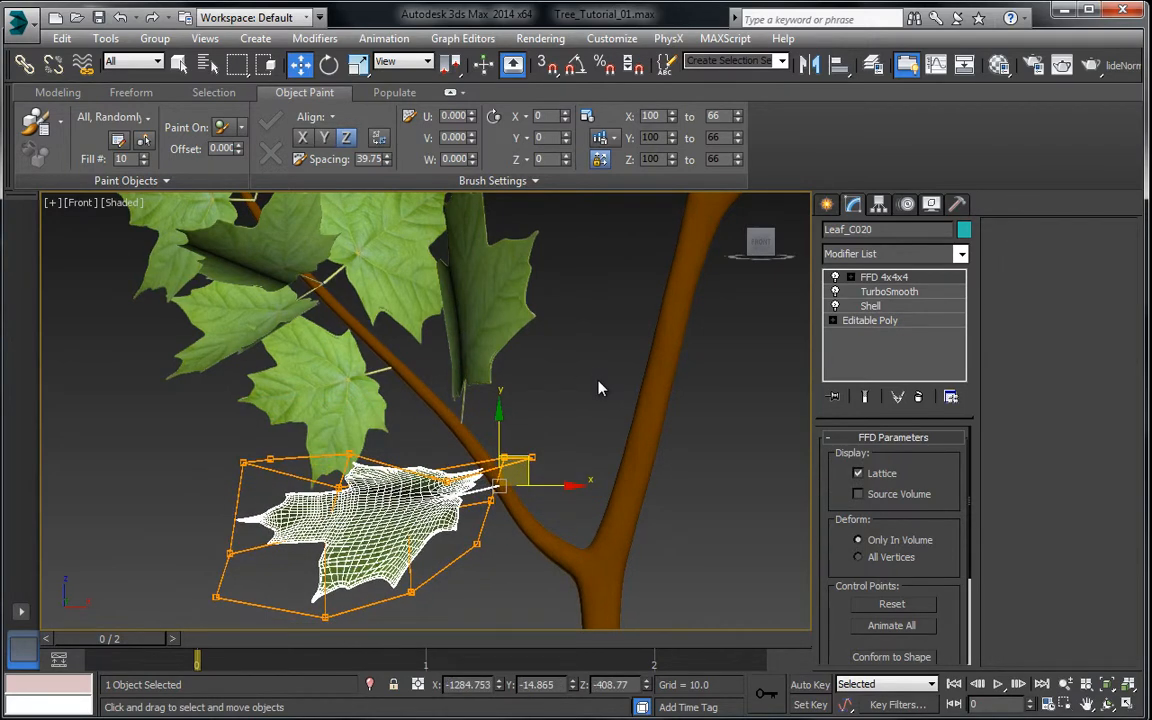
# Step: Inspect the two leafy trees by selecting their leaf and branch objects, and clear the selection
pyautogui.moveTo(378, 342); pyautogui.dragTo(378, 486, button='middle')
pyautogui.scroll(-3, 378, 486)
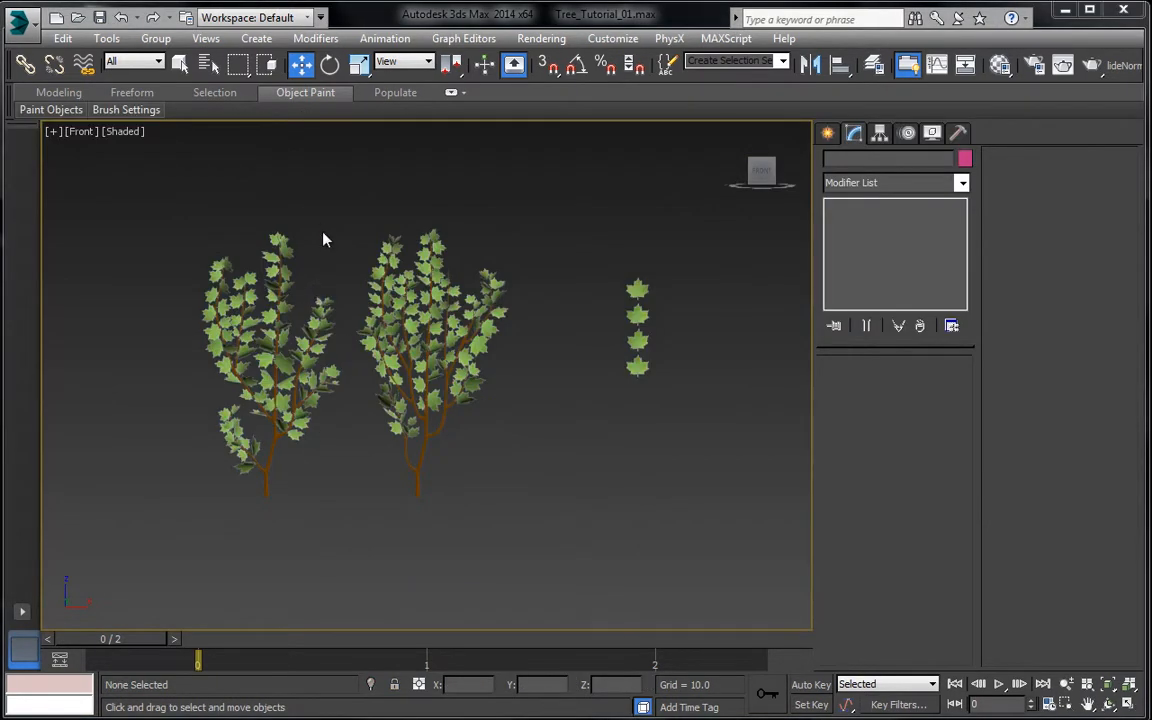
pyautogui.moveTo(334, 262); pyautogui.dragTo(384, 265, button='middle')
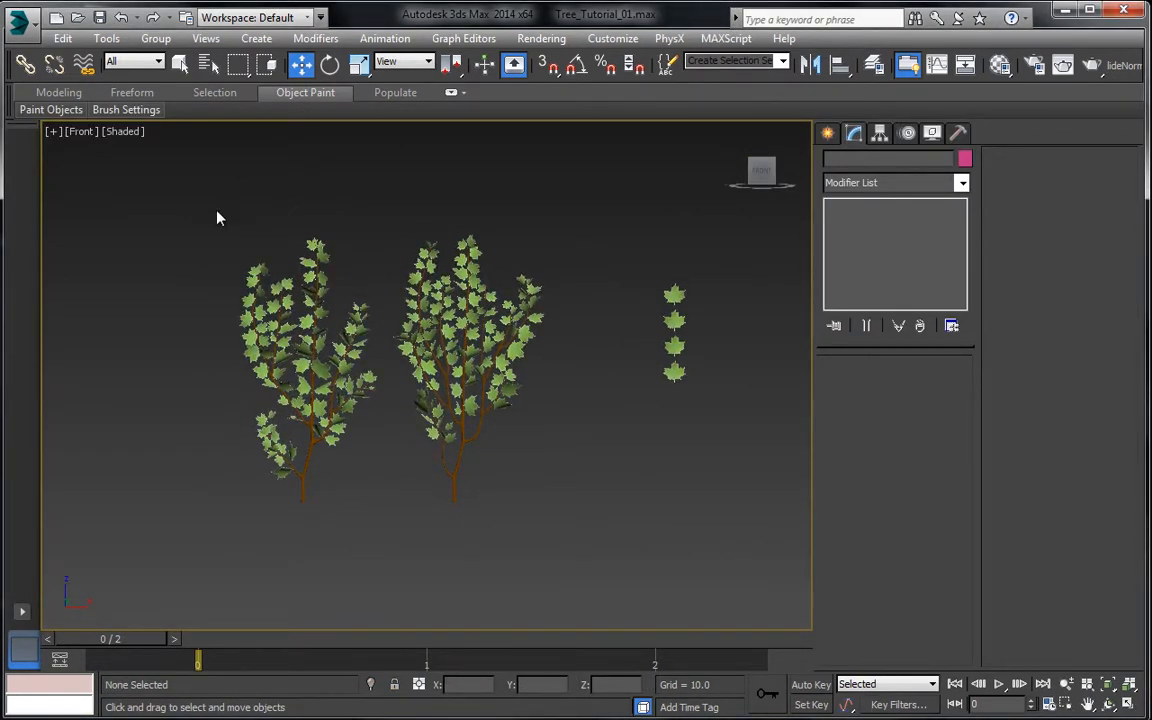
pyautogui.moveTo(590, 585); pyautogui.dragTo(586, 572)
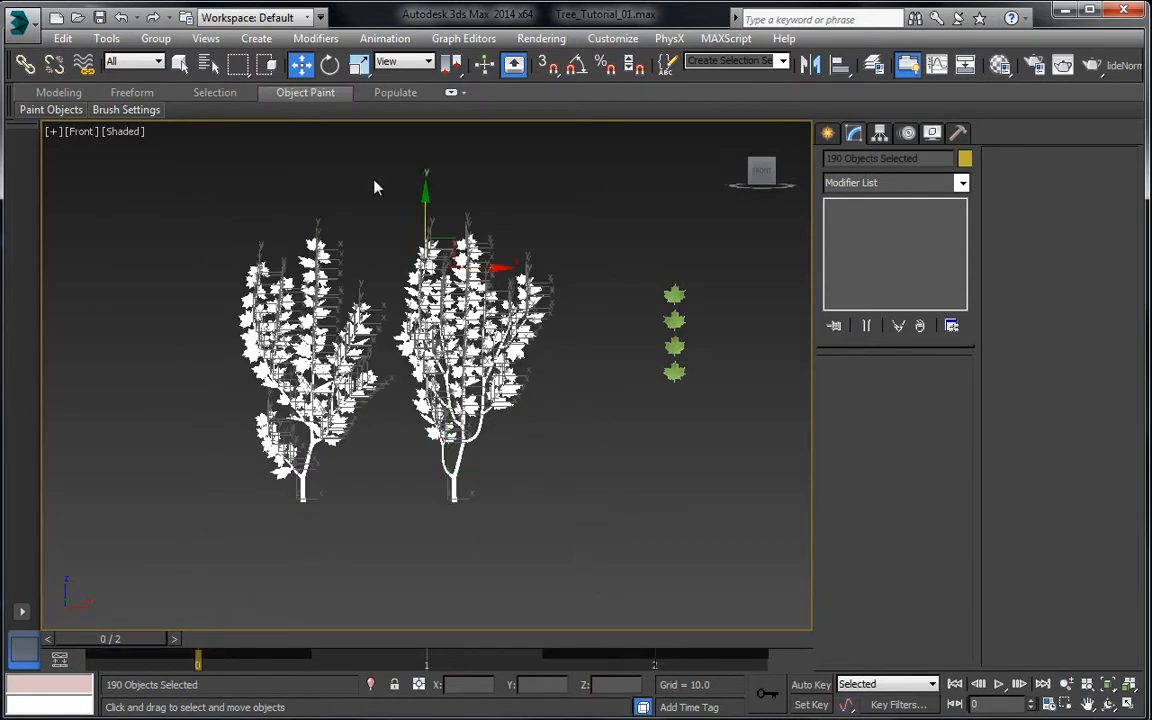
pyautogui.moveTo(170, 237); pyautogui.dragTo(500, 530)
pyautogui.click(577, 475)
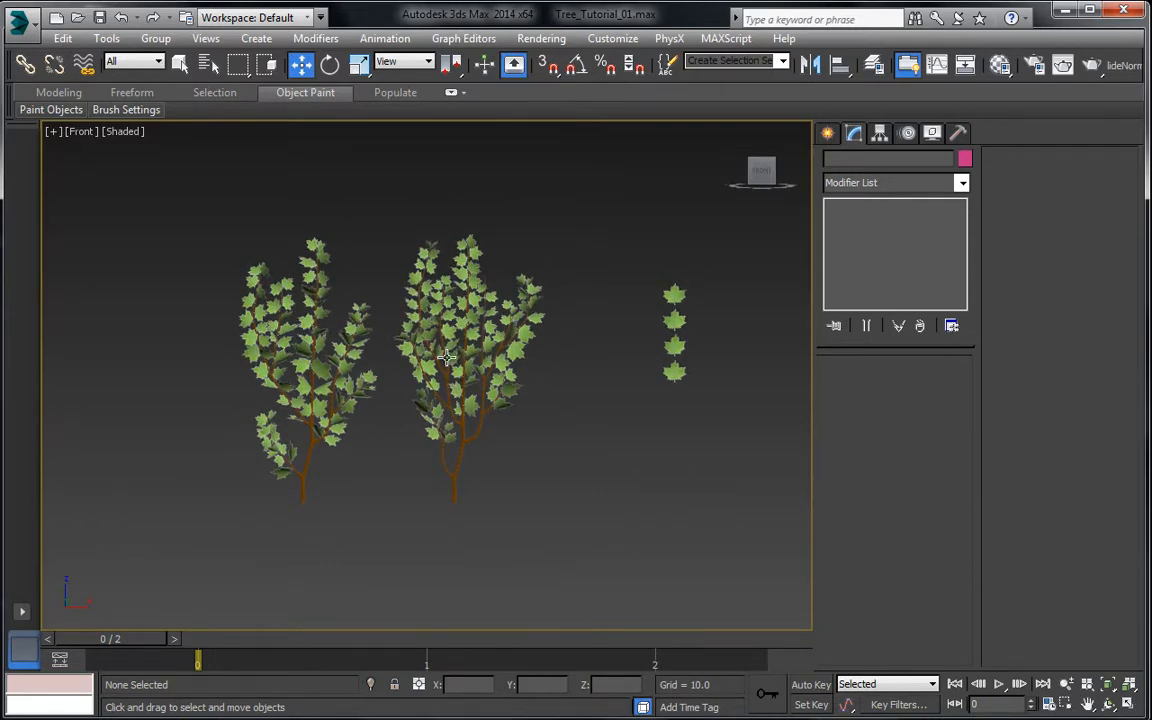
# Step: Rotate Leaf_D004 on the inner side of the first tree's outermost upper branch around its stem base
pyautogui.moveTo(449, 338); pyautogui.dragTo(492, 333, button='middle')
pyautogui.scroll(2, 399, 300)
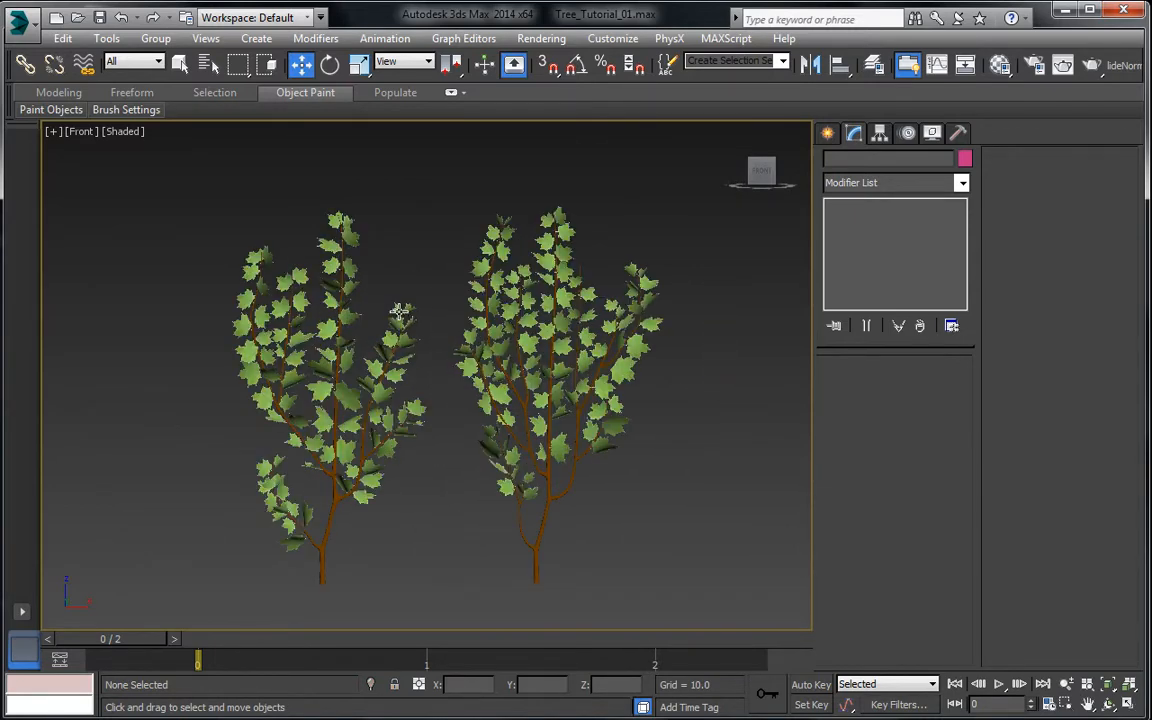
pyautogui.scroll(5, 399, 312)
pyautogui.scroll(-2, 487, 328)
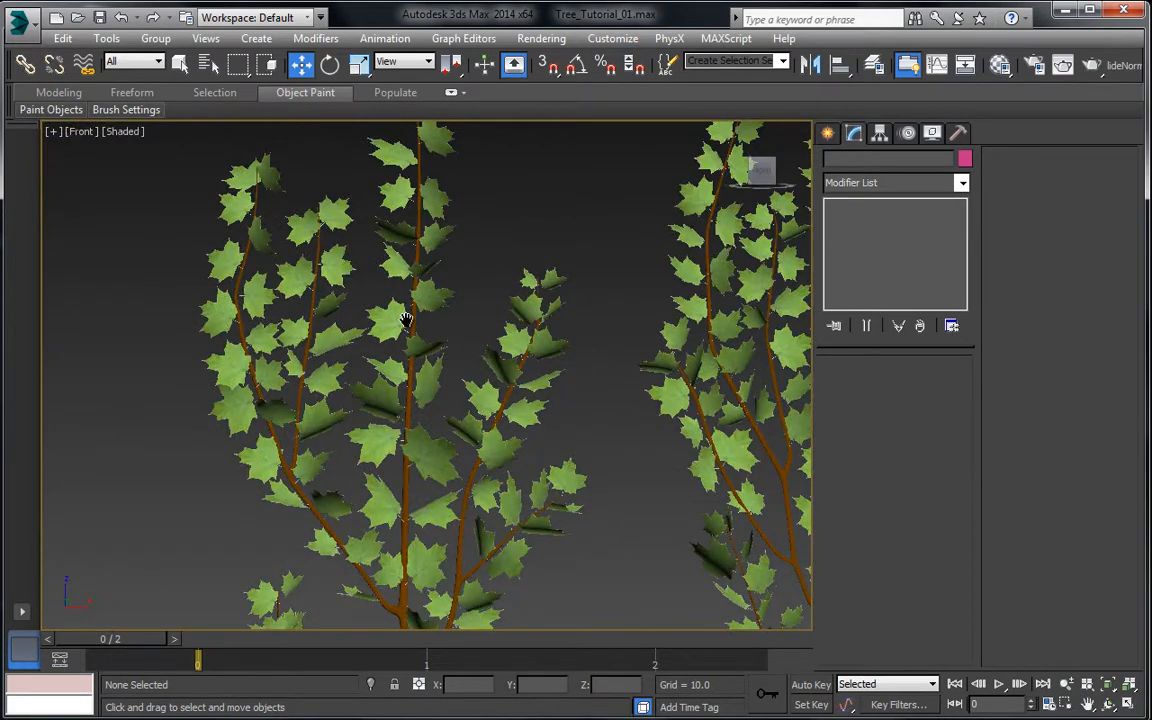
pyautogui.scroll(3, 405, 320)
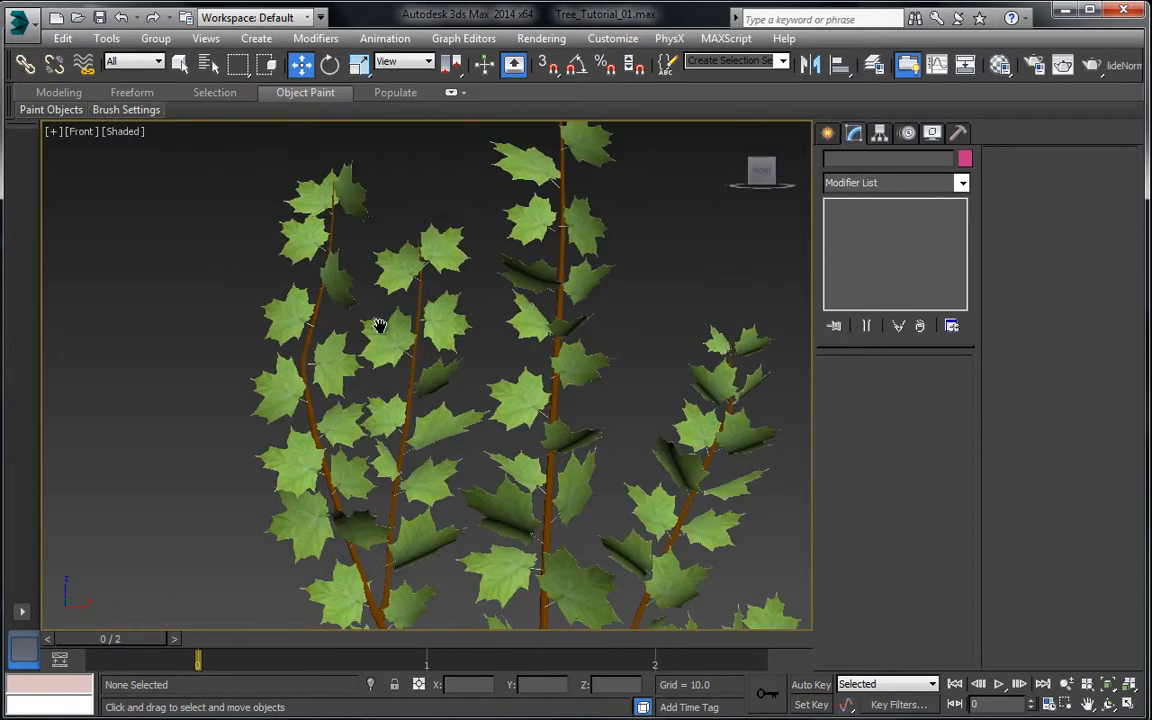
pyautogui.scroll(3, 380, 326)
pyautogui.click(310, 381)
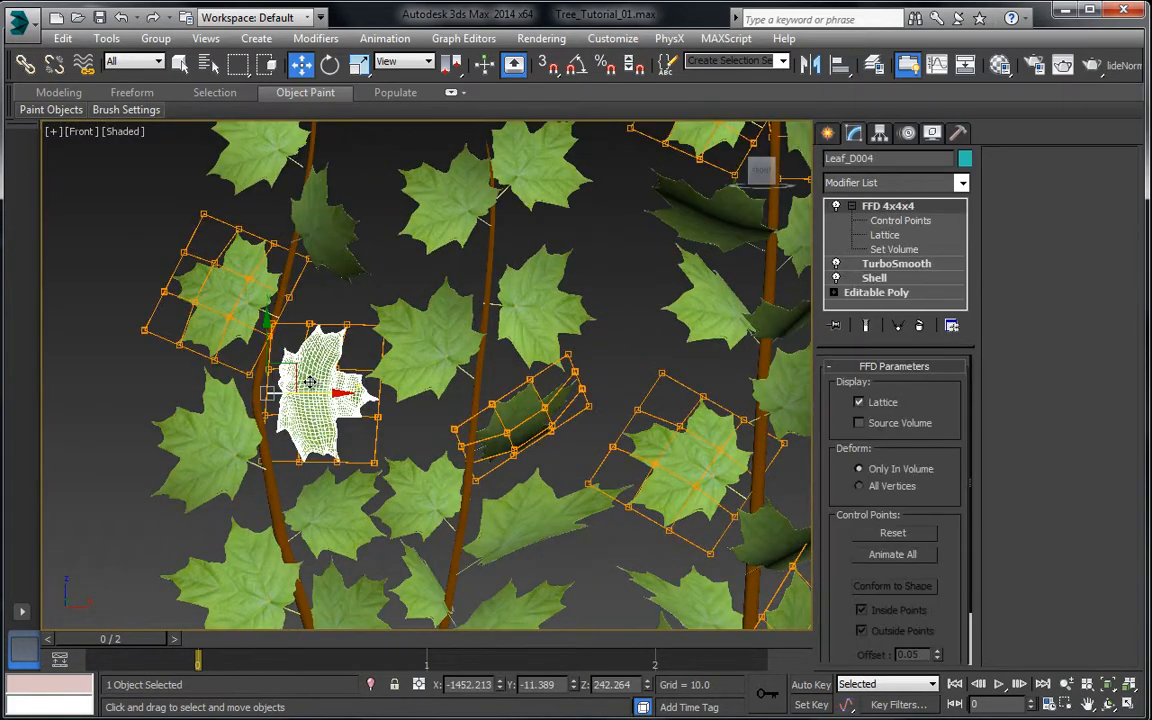
pyautogui.click(329, 65)
pyautogui.moveTo(306, 360); pyautogui.dragTo(325, 237)
pyautogui.click(360, 296)
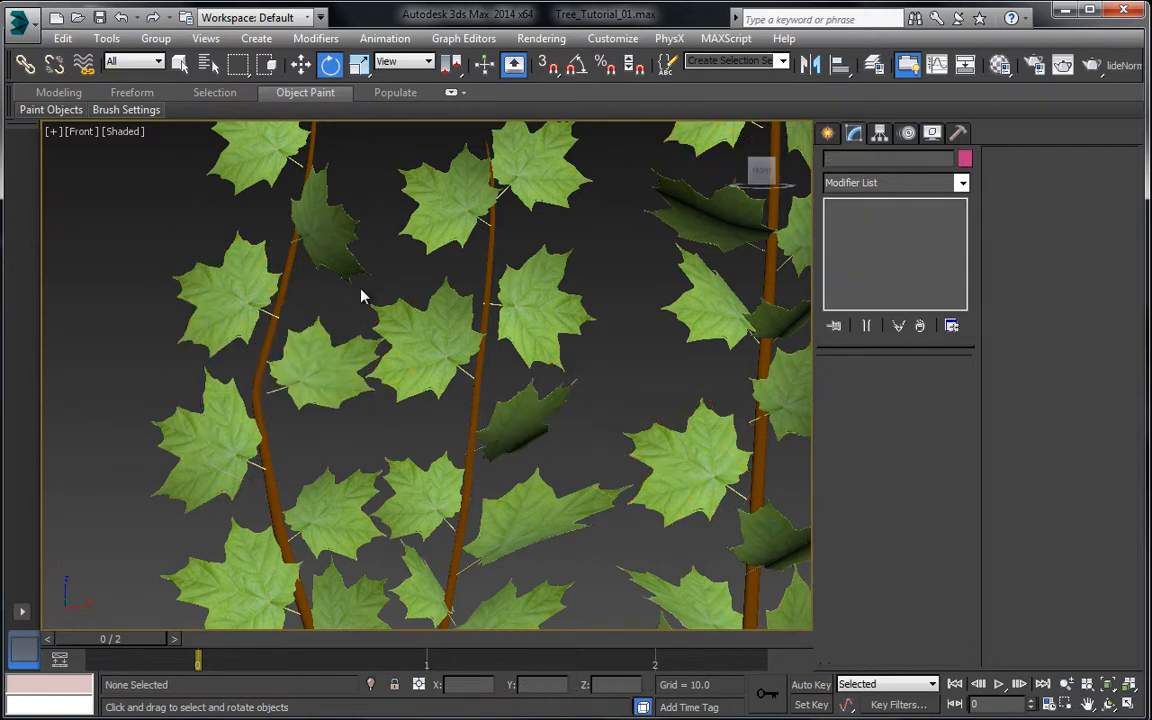
# Step: Rotate Leaf_A006 on the outer side of the same branch so it tilts away from the front
pyautogui.scroll(-2, 371, 369)
pyautogui.moveTo(318, 414); pyautogui.dragTo(306, 345, button='middle')
pyautogui.click(260, 366)
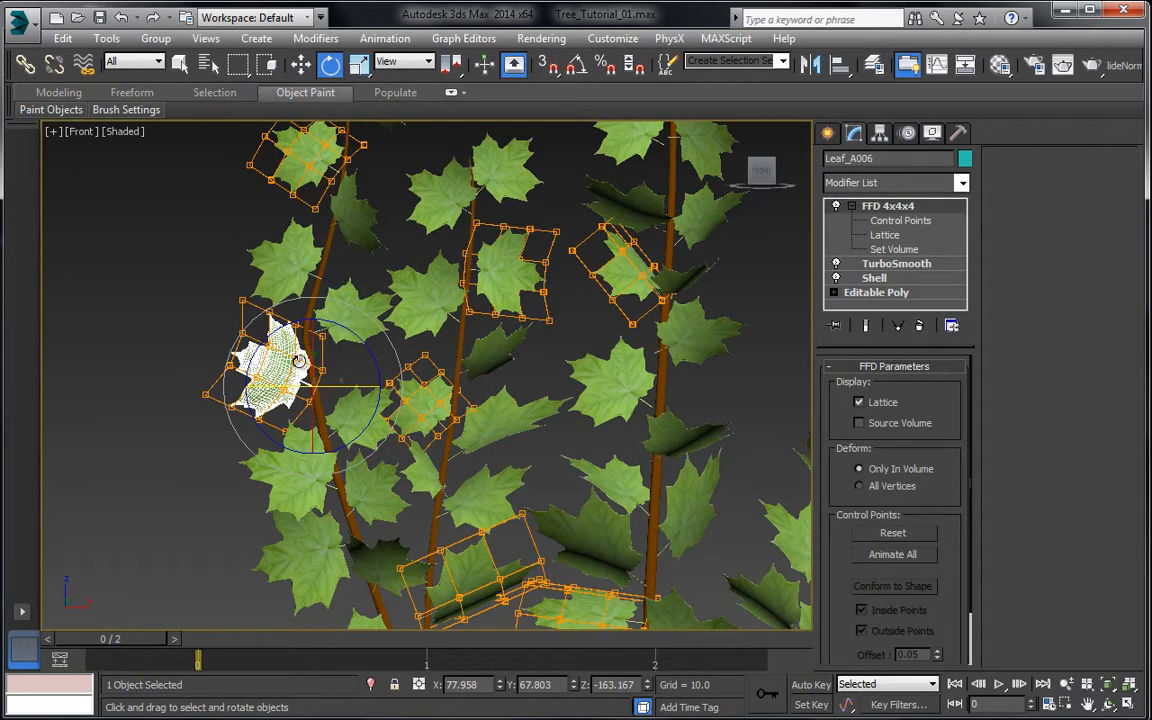
pyautogui.moveTo(323, 366); pyautogui.dragTo(335, 324)
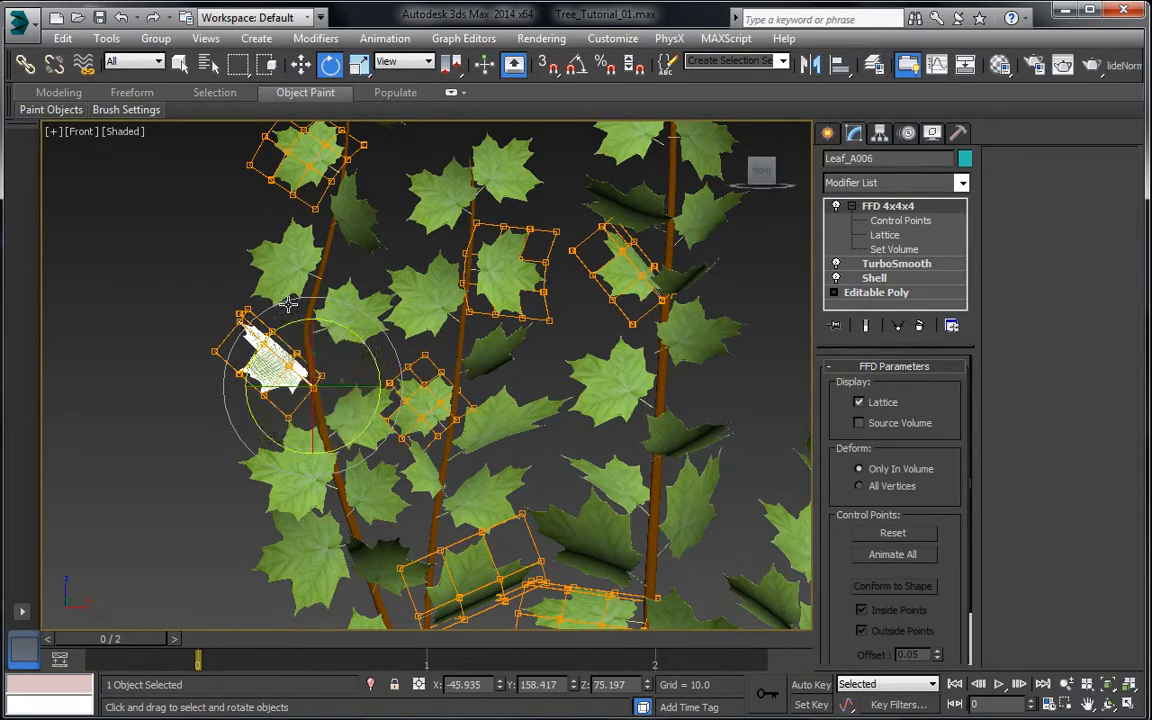
pyautogui.click(311, 254)
# Step: Rotate Leaf_D013 near the tip of the first tree's tall central branch to vary its angle
pyautogui.scroll(-4, 311, 254)
pyautogui.scroll(-4, 311, 254)
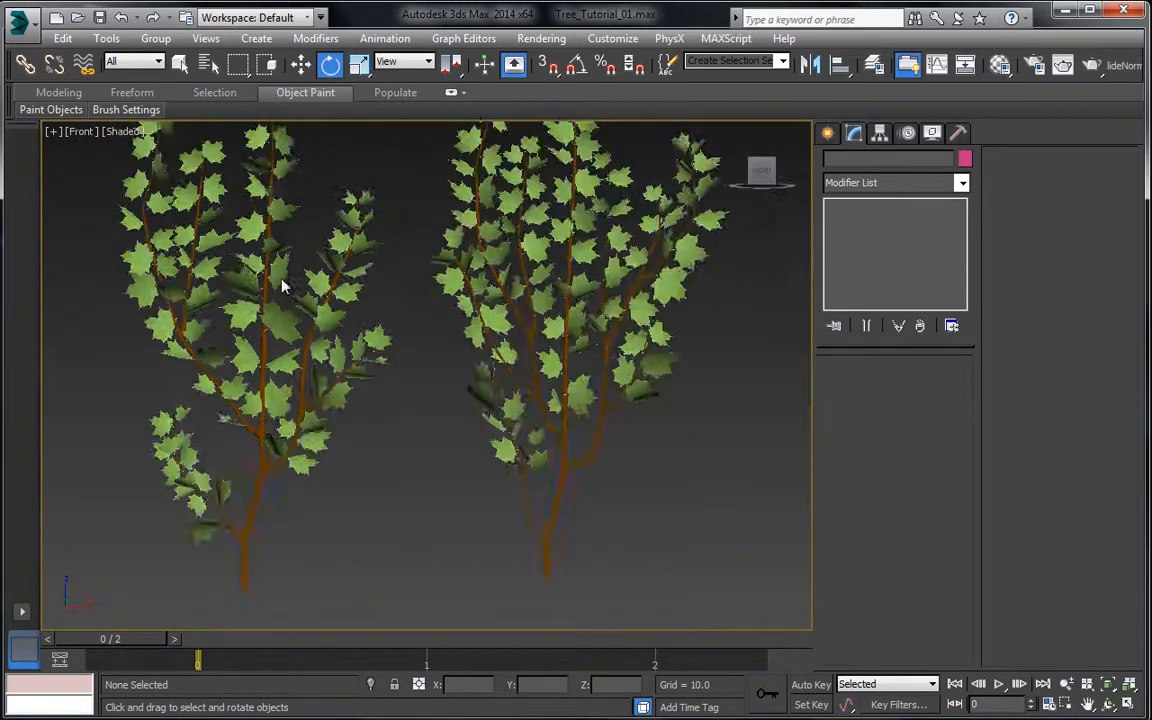
pyautogui.moveTo(395, 290); pyautogui.dragTo(412, 330, button='middle')
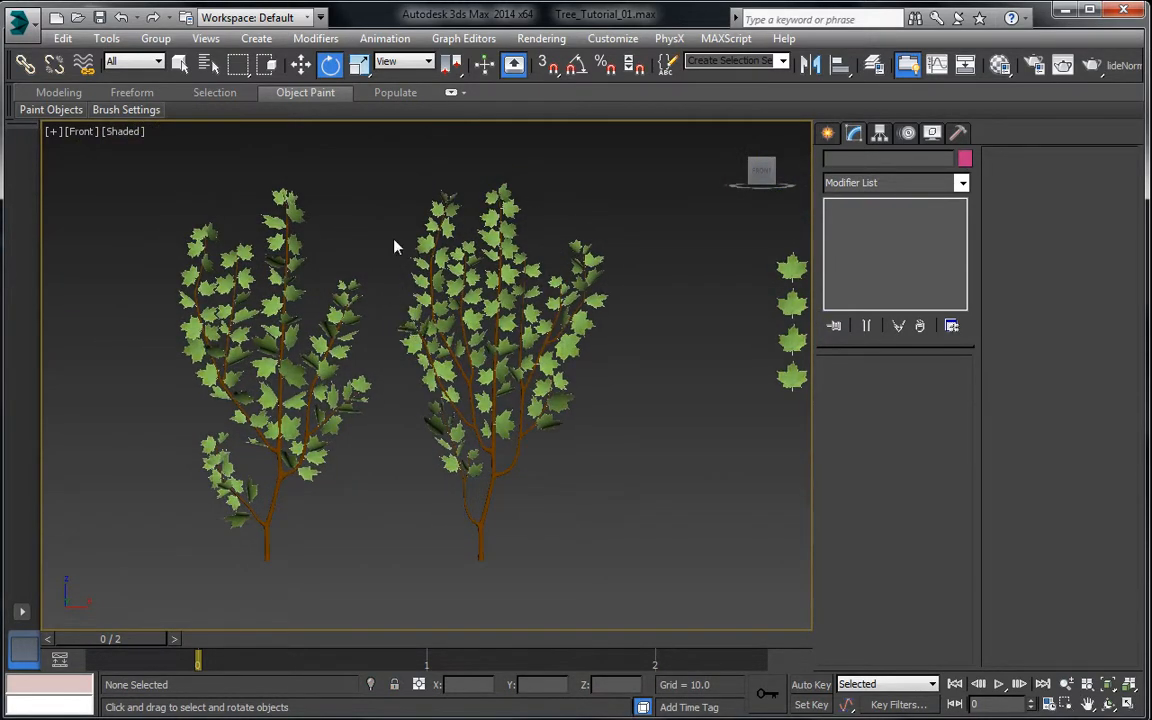
pyautogui.scroll(6, 360, 250)
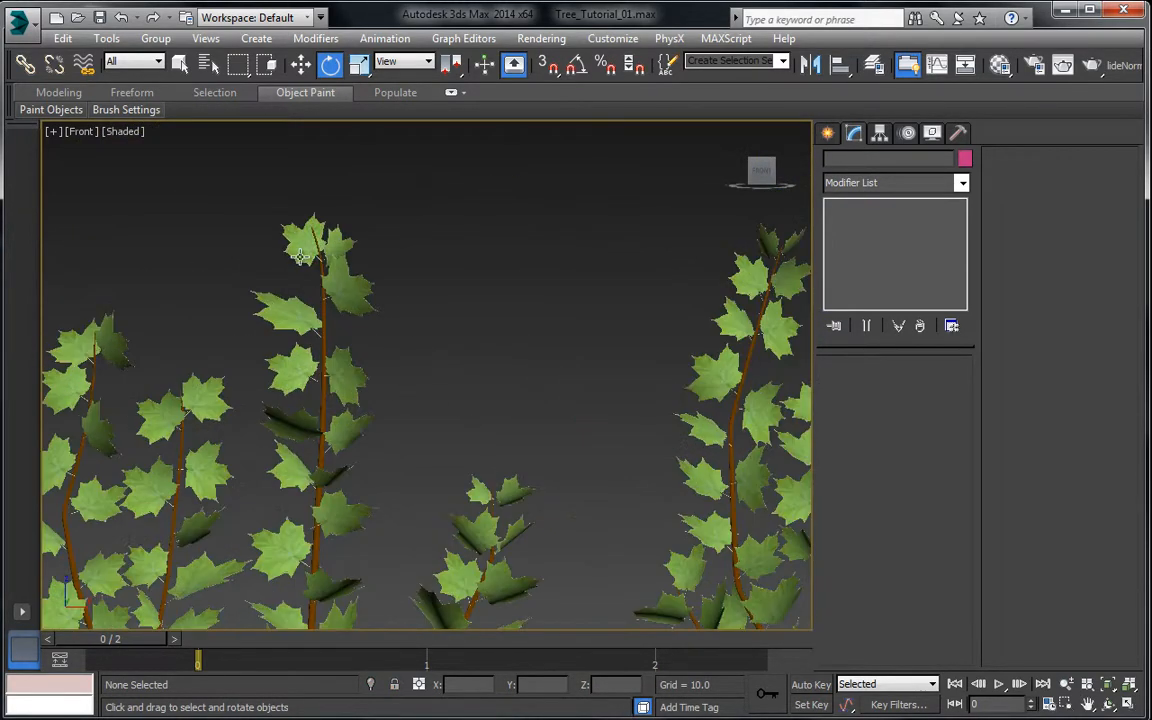
pyautogui.scroll(5, 349, 248)
pyautogui.click(305, 270)
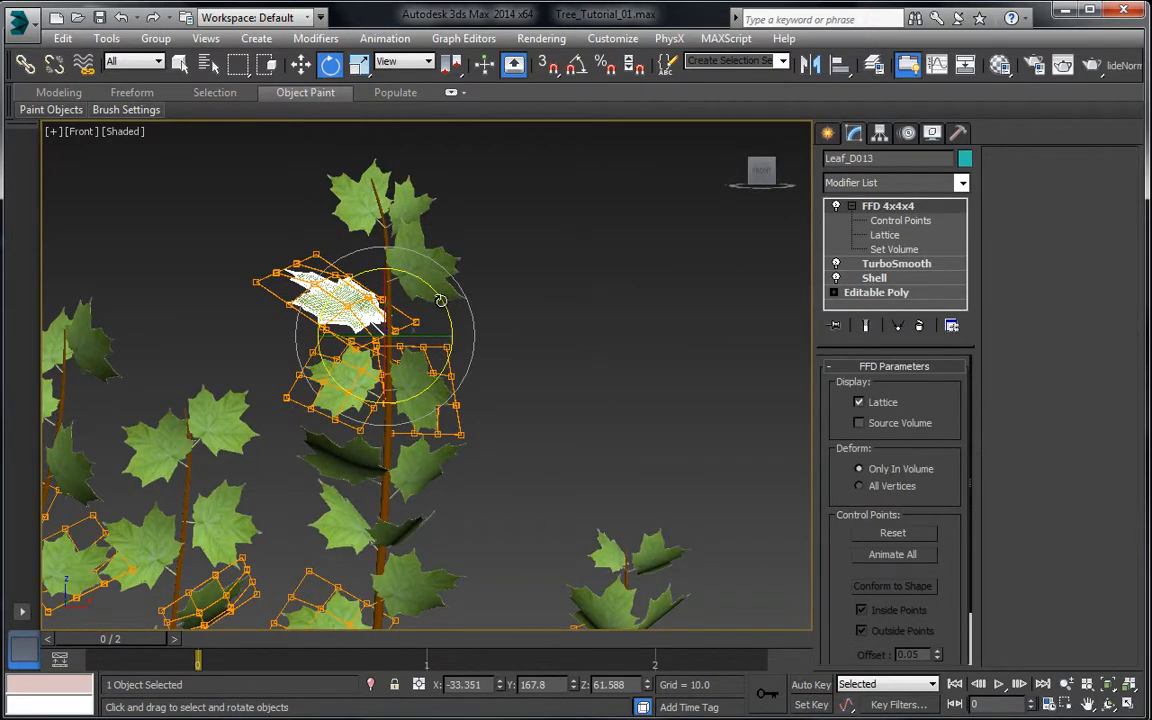
pyautogui.moveTo(400, 272); pyautogui.dragTo(437, 316)
pyautogui.click(626, 388)
# Step: Rotate Leaf_B024 at the tip of the first tree's shorter inner branch around its stem base
pyautogui.scroll(-4, 605, 340)
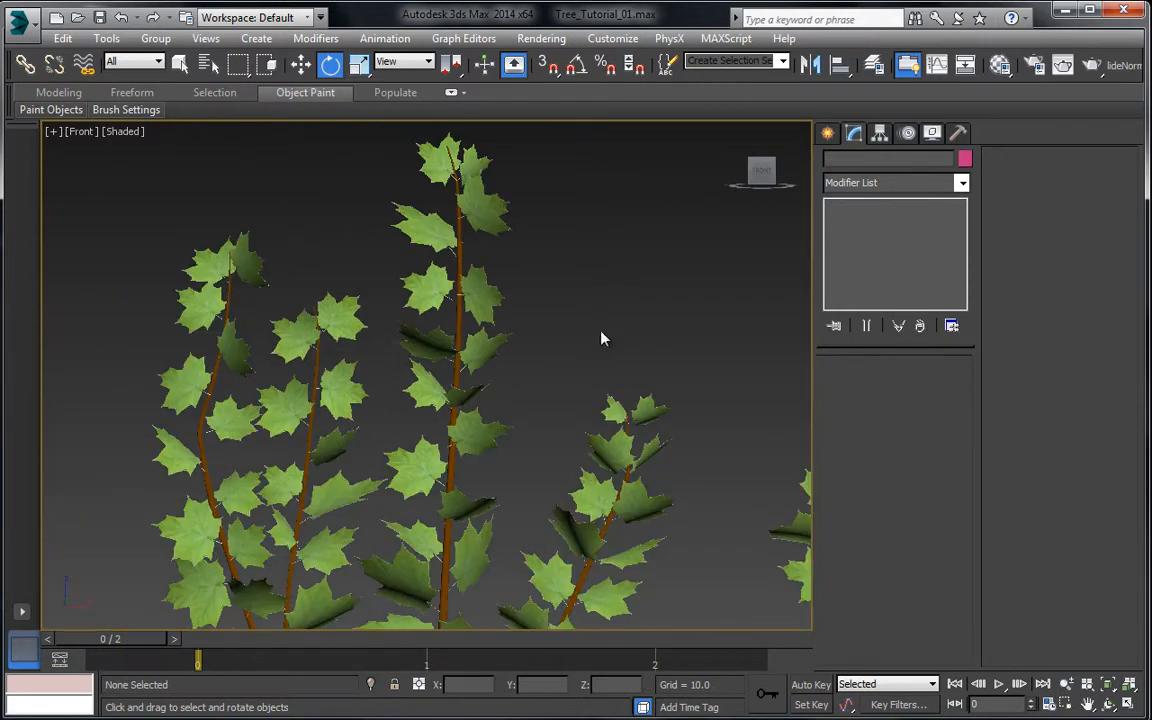
pyautogui.scroll(7, 463, 303)
pyautogui.click(450, 320)
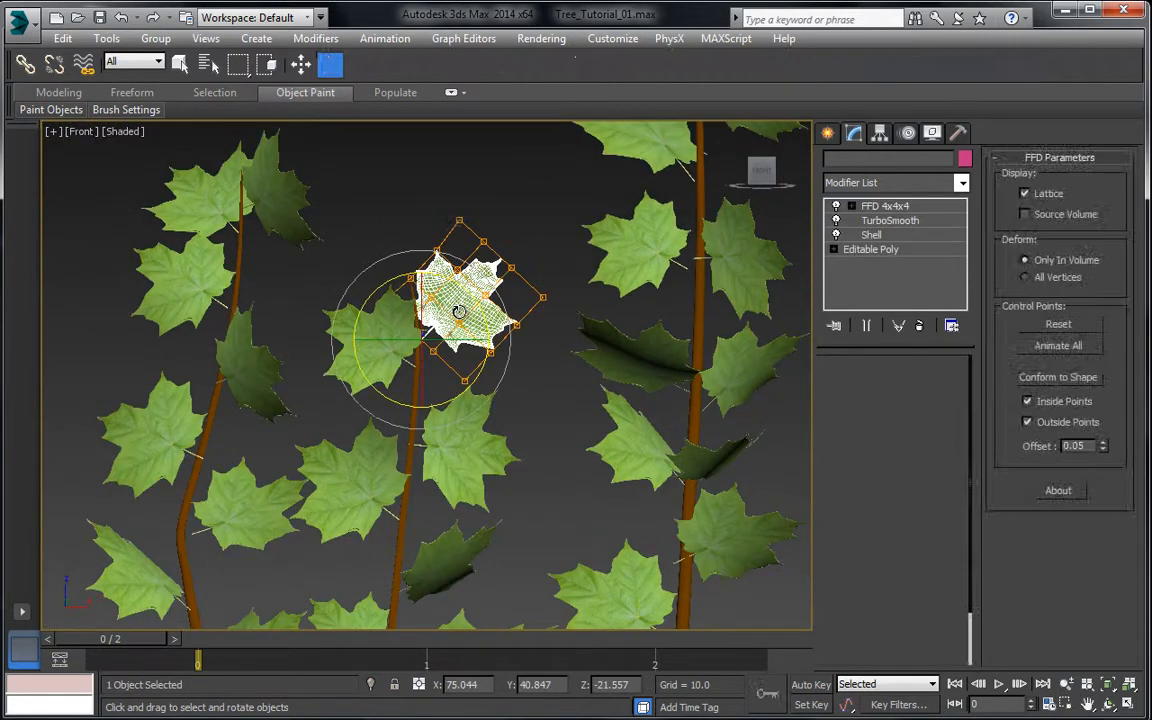
pyautogui.moveTo(407, 288); pyautogui.dragTo(437, 300)
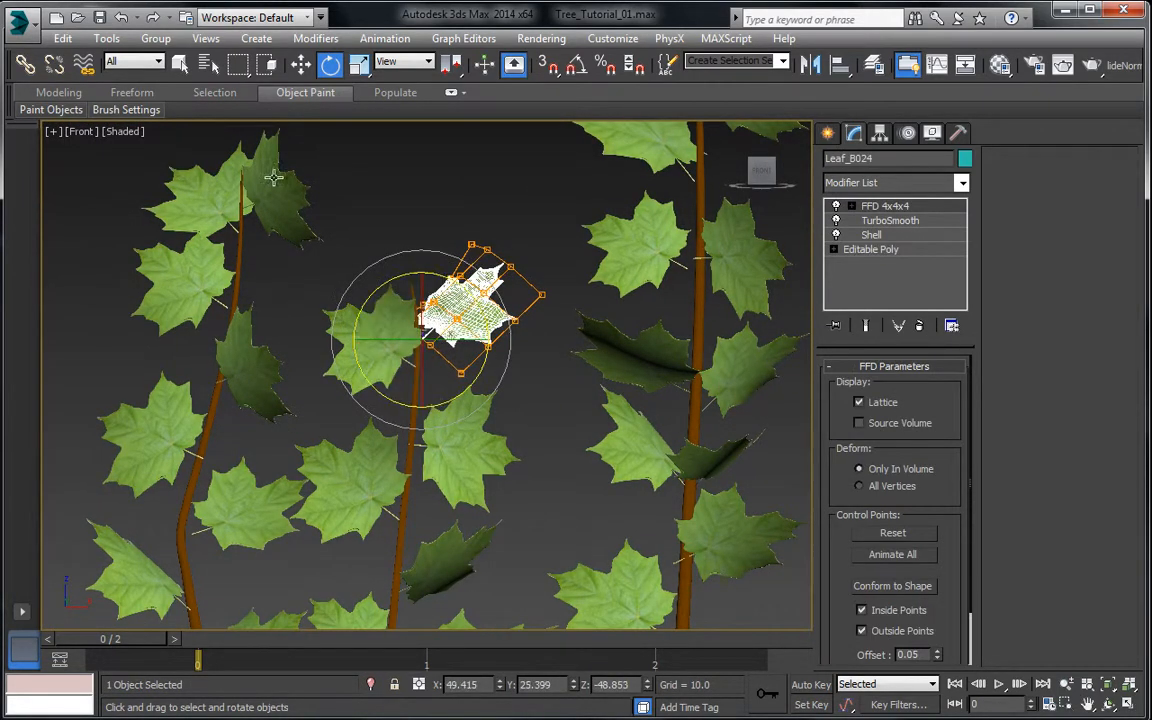
# Step: Rotate Leaf_B022 at the tip of the first tree's outermost upper branch to vary its tilt
pyautogui.click(302, 68)
pyautogui.click(374, 176)
pyautogui.moveTo(312, 231); pyautogui.dragTo(375, 298, button='middle')
pyautogui.click(330, 254)
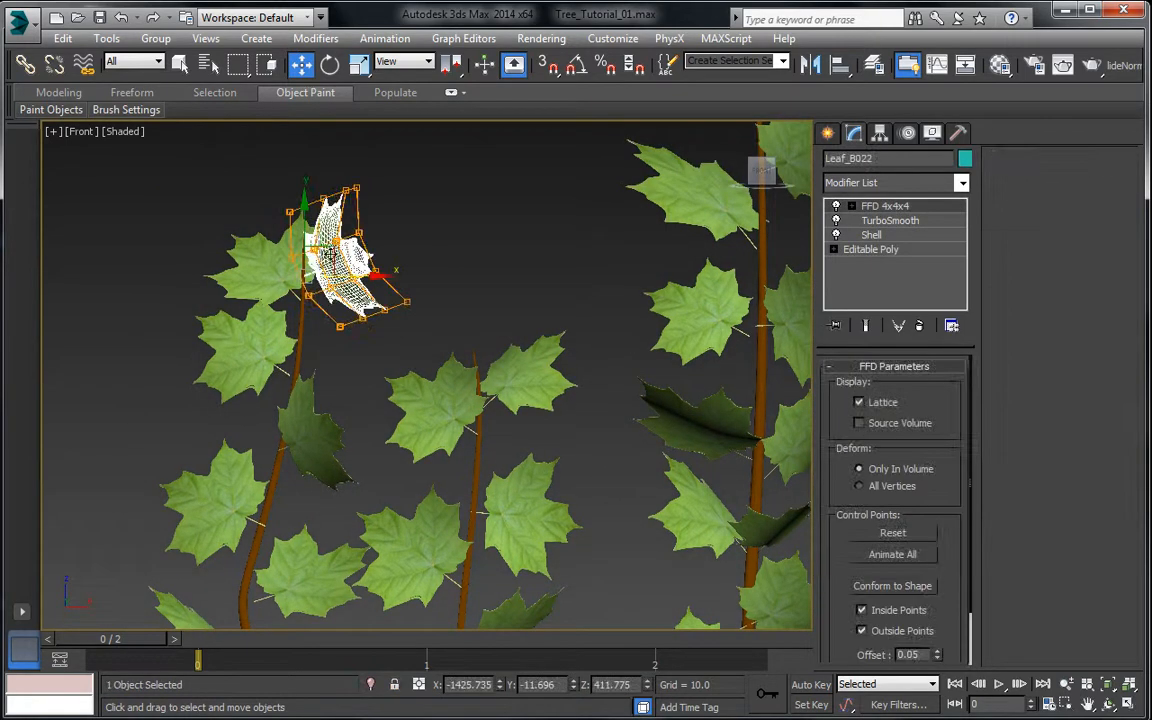
pyautogui.click(329, 64)
pyautogui.moveTo(412, 258); pyautogui.dragTo(385, 215)
# Step: Move Leaf_B022 a little down its branch, turn it around its stem base, and clear the selection
pyautogui.click(303, 66)
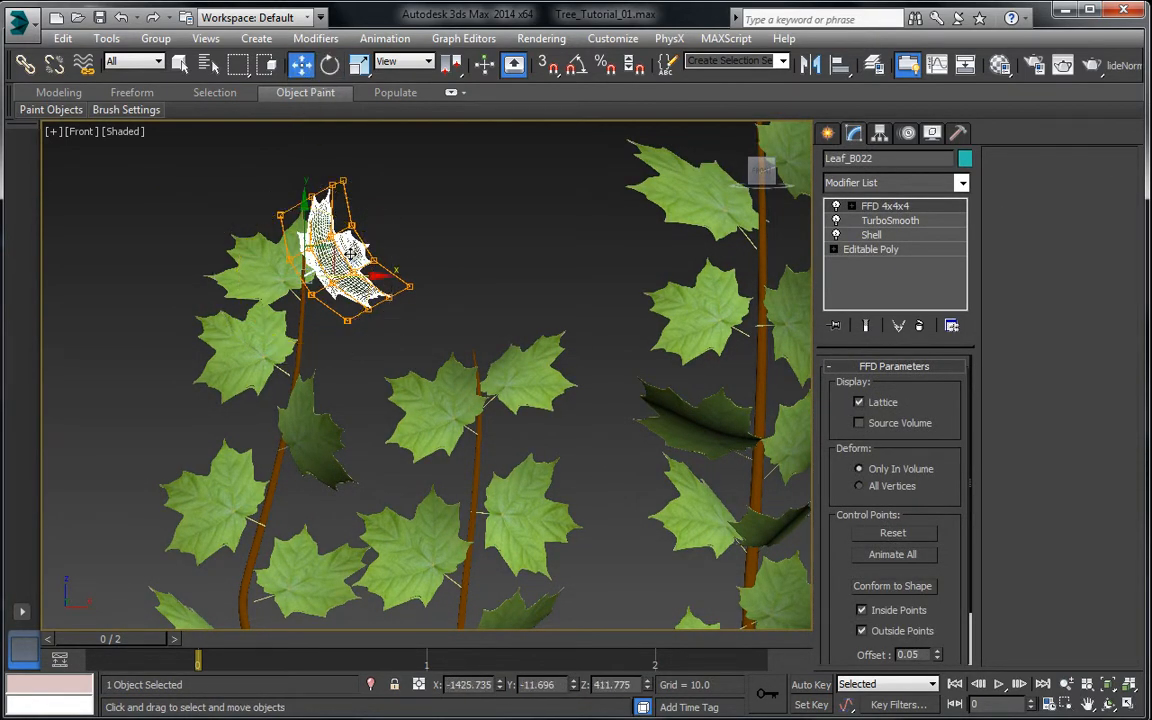
pyautogui.moveTo(339, 251); pyautogui.dragTo(345, 328)
pyautogui.click(330, 65)
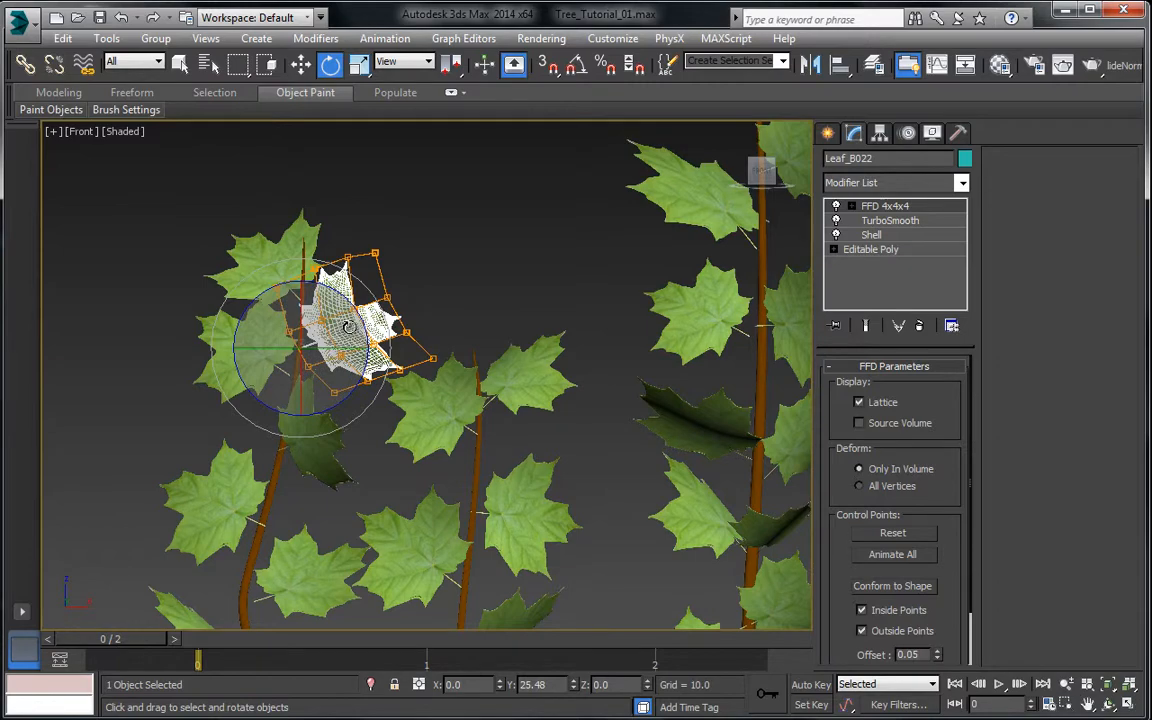
pyautogui.click(476, 246)
# Step: Inspect the foliage of both trees, ending at the second tree's outer branches, for leaves that look too uniform
pyautogui.scroll(-5, 476, 246)
pyautogui.scroll(2, 427, 288)
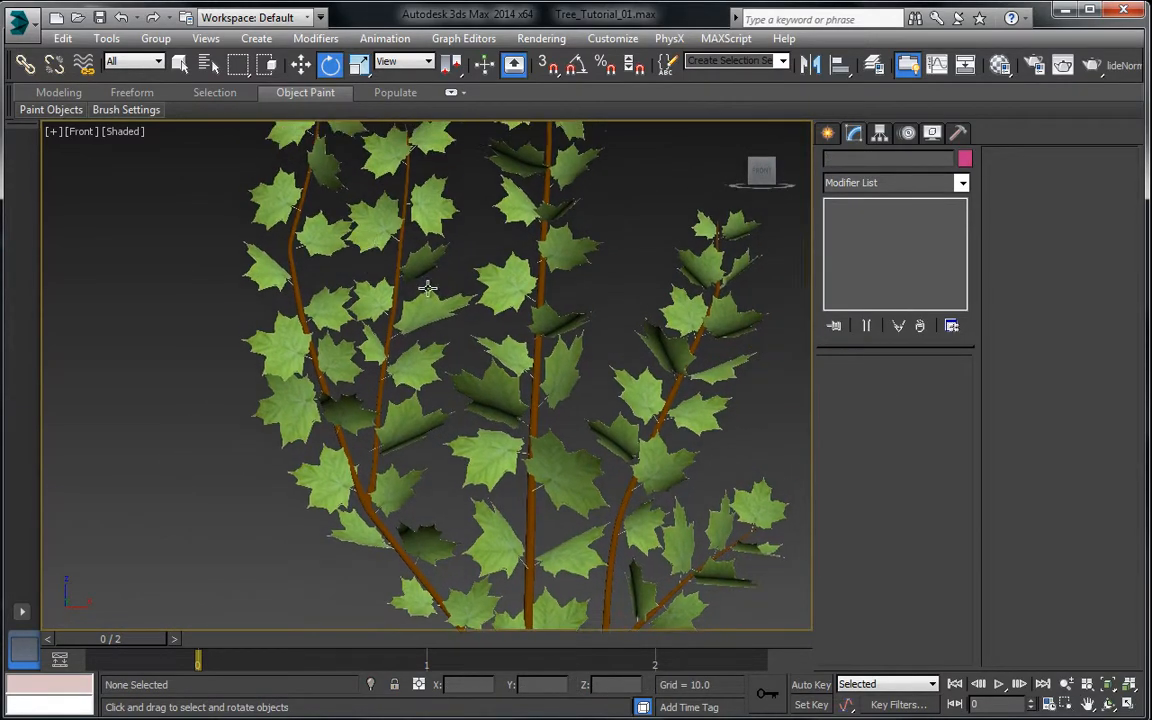
pyautogui.scroll(-5, 427, 288)
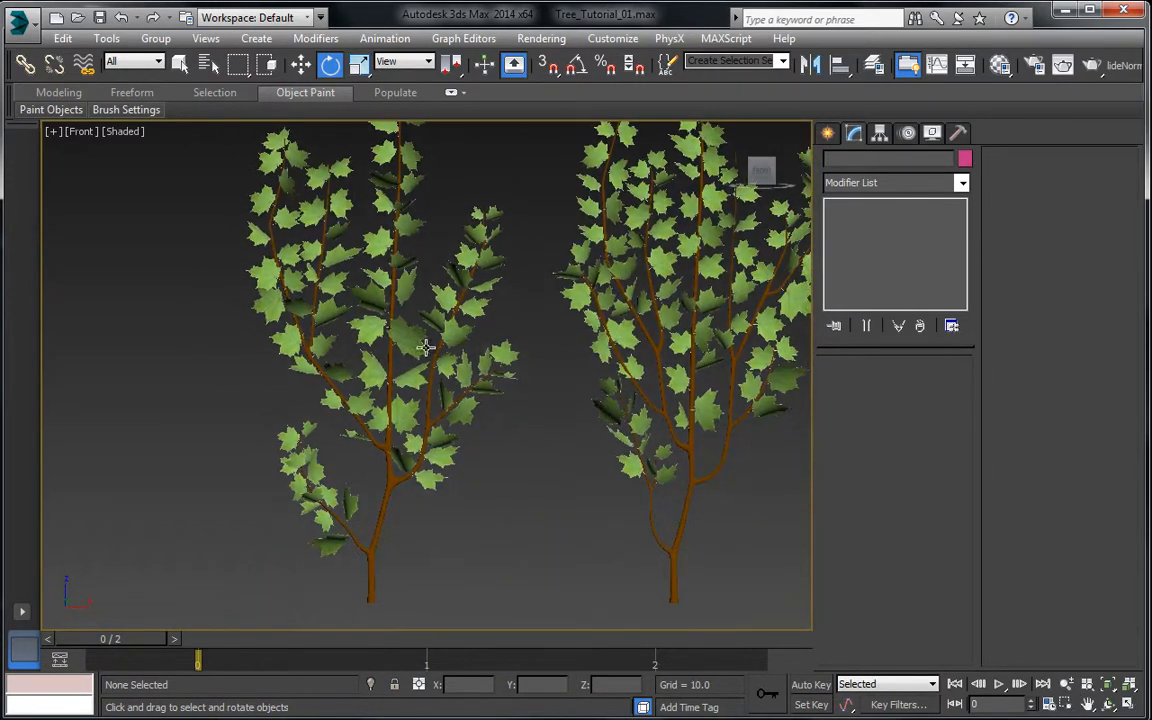
pyautogui.scroll(3, 487, 275)
pyautogui.moveTo(494, 244); pyautogui.dragTo(405, 369, button='middle')
pyautogui.moveTo(449, 298); pyautogui.dragTo(354, 283, button='middle')
pyautogui.moveTo(543, 364); pyautogui.dragTo(475, 342, button='middle')
pyautogui.scroll(3, 478, 339)
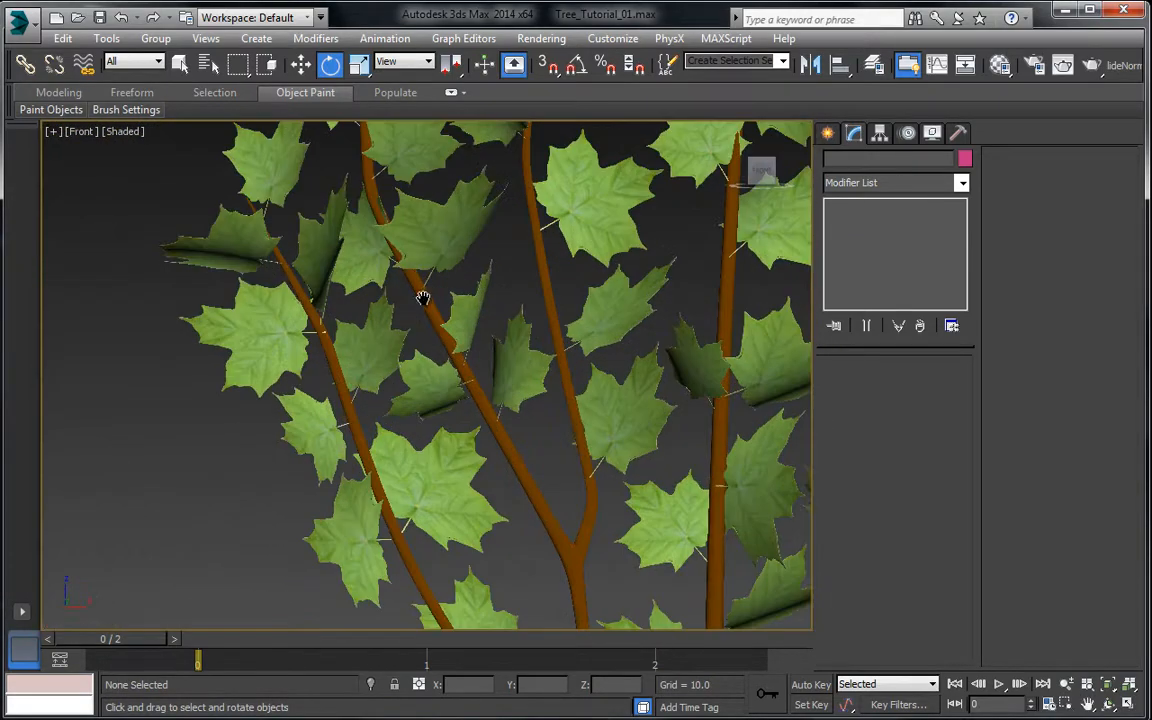
pyautogui.moveTo(420, 292); pyautogui.dragTo(458, 392, button='middle')
pyautogui.moveTo(436, 206); pyautogui.dragTo(398, 373, button='middle')
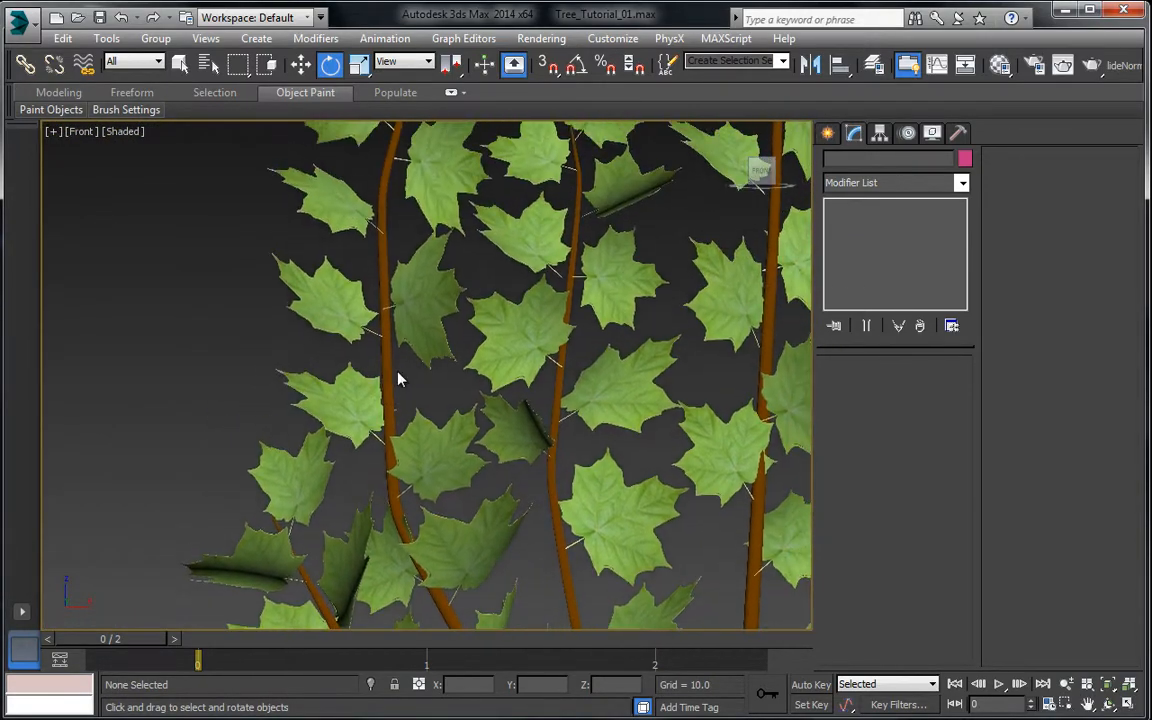
# Step: Rotate Leaf_B049 on the inner side of the second tree's outermost tall branch, and clear the selection
pyautogui.scroll(-2, 399, 373)
pyautogui.moveTo(420, 332); pyautogui.dragTo(435, 353, button='middle')
pyautogui.scroll(1, 435, 353)
pyautogui.click(435, 352)
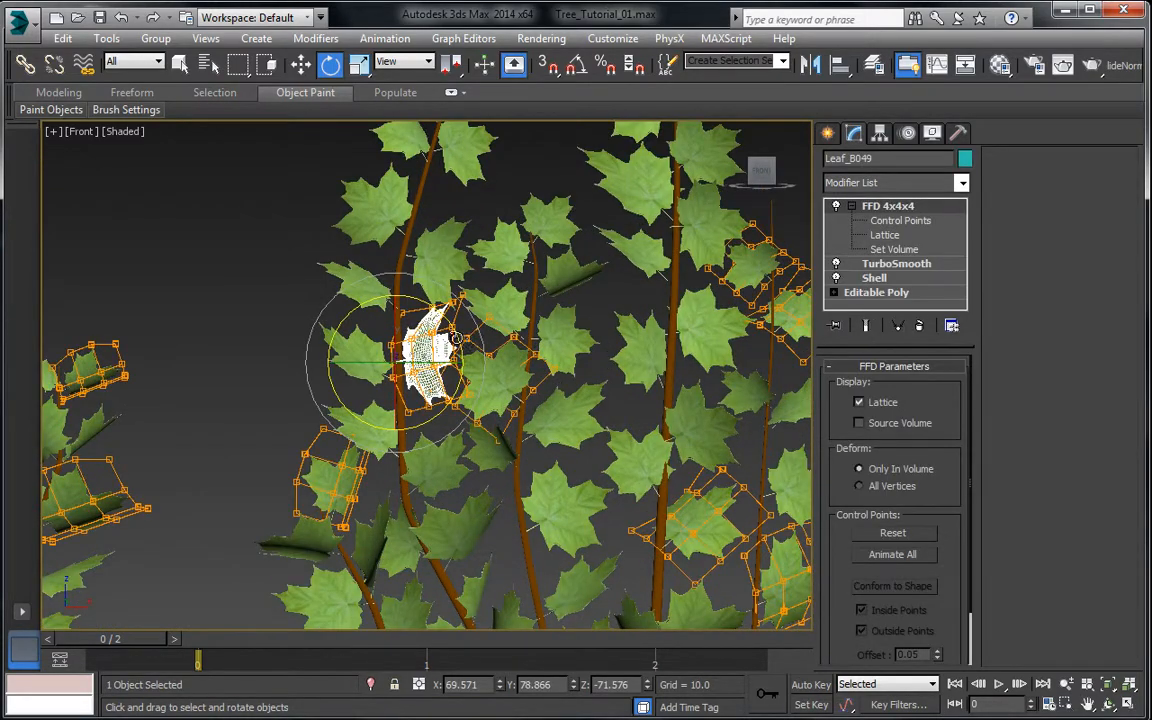
pyautogui.moveTo(456, 337); pyautogui.dragTo(385, 265)
pyautogui.click(360, 268)
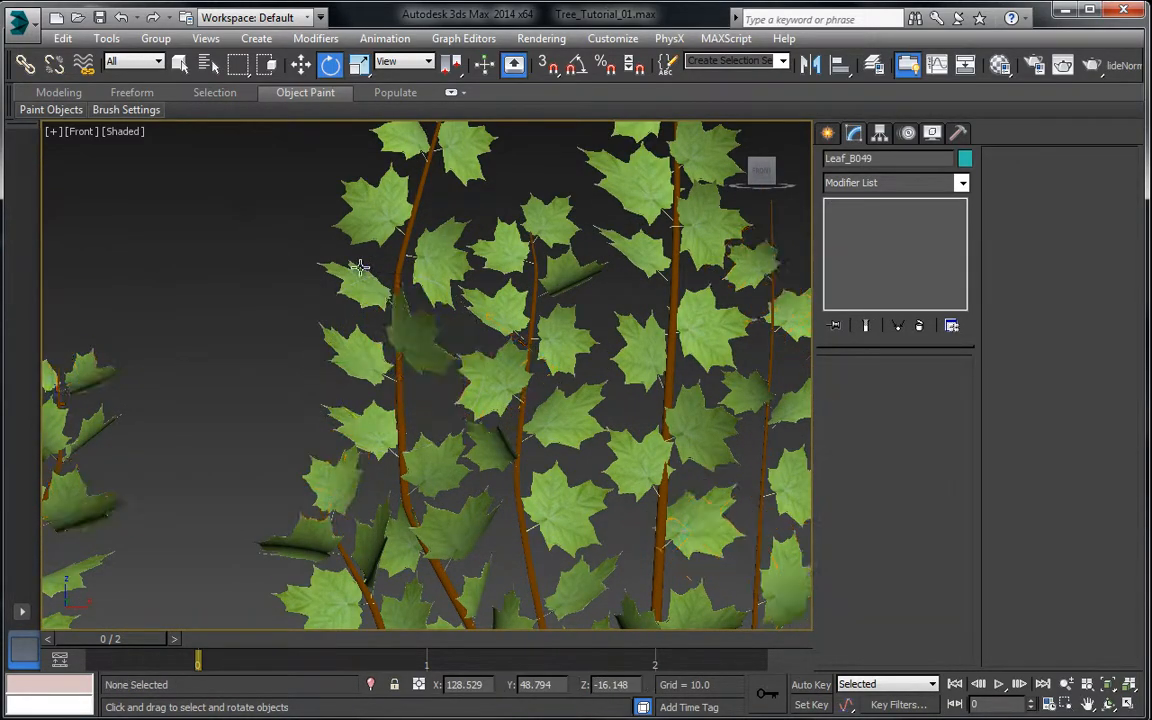
# Step: Rotate Leaf_A040, higher on the inner side of the same branch, around its stem base
pyautogui.scroll(2, 396, 283)
pyautogui.moveTo(404, 342); pyautogui.dragTo(401, 414, button='middle')
pyautogui.scroll(-2, 401, 414)
pyautogui.moveTo(446, 238); pyautogui.dragTo(428, 305, button='middle')
pyautogui.scroll(1, 428, 305)
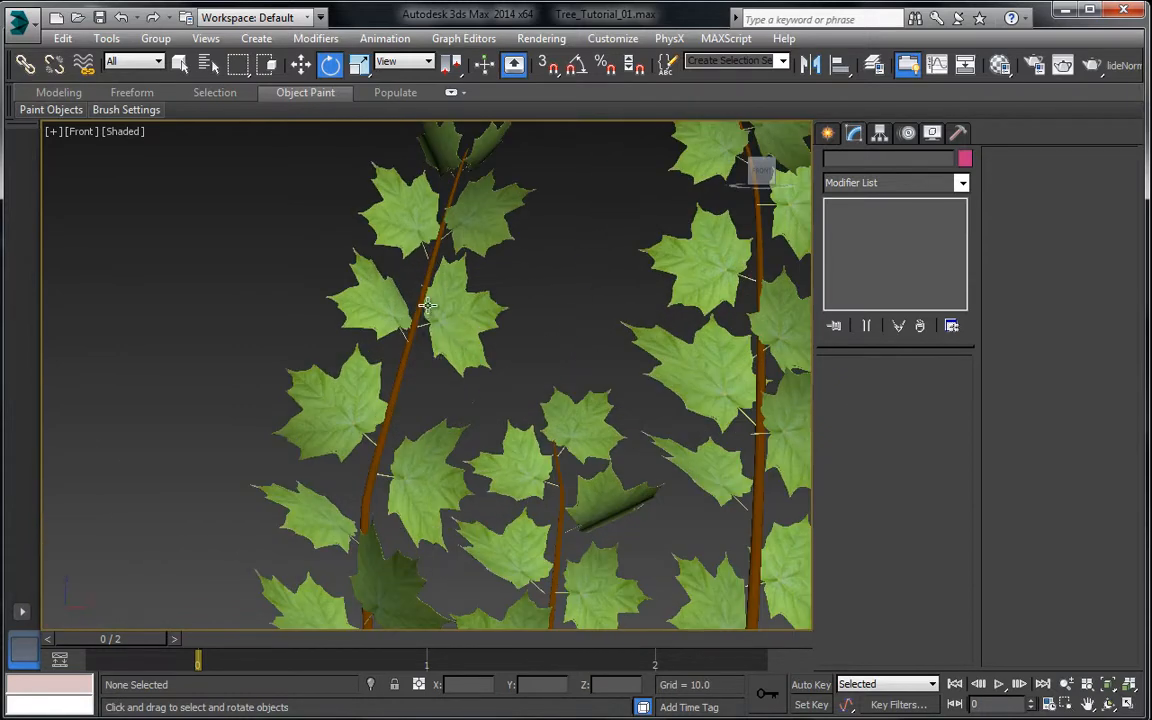
pyautogui.click(437, 459)
pyautogui.moveTo(416, 427); pyautogui.dragTo(420, 372)
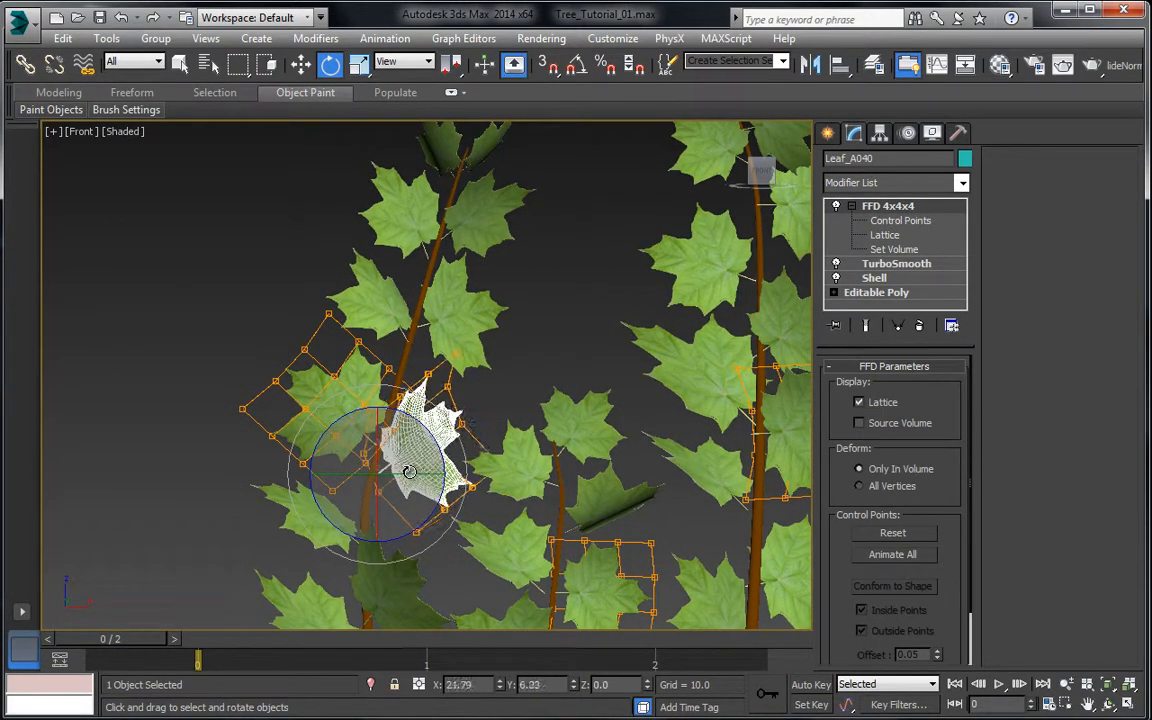
pyautogui.moveTo(383, 437); pyautogui.dragTo(466, 363)
pyautogui.rightClick(466, 363)
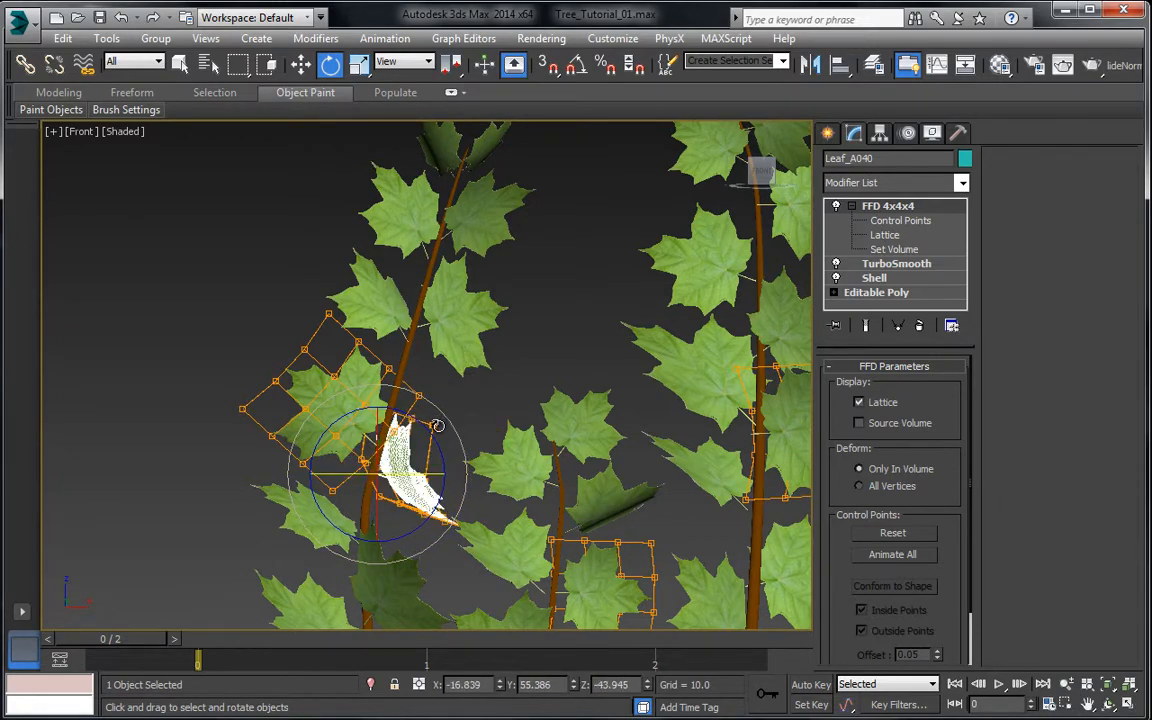
# Step: Turn Leaf_A040 further so its face opens toward the front, and clear the selection
pyautogui.moveTo(398, 470); pyautogui.dragTo(419, 445)
pyautogui.moveTo(419, 445); pyautogui.dragTo(418, 394, button='middle')
pyautogui.scroll(4, 418, 394)
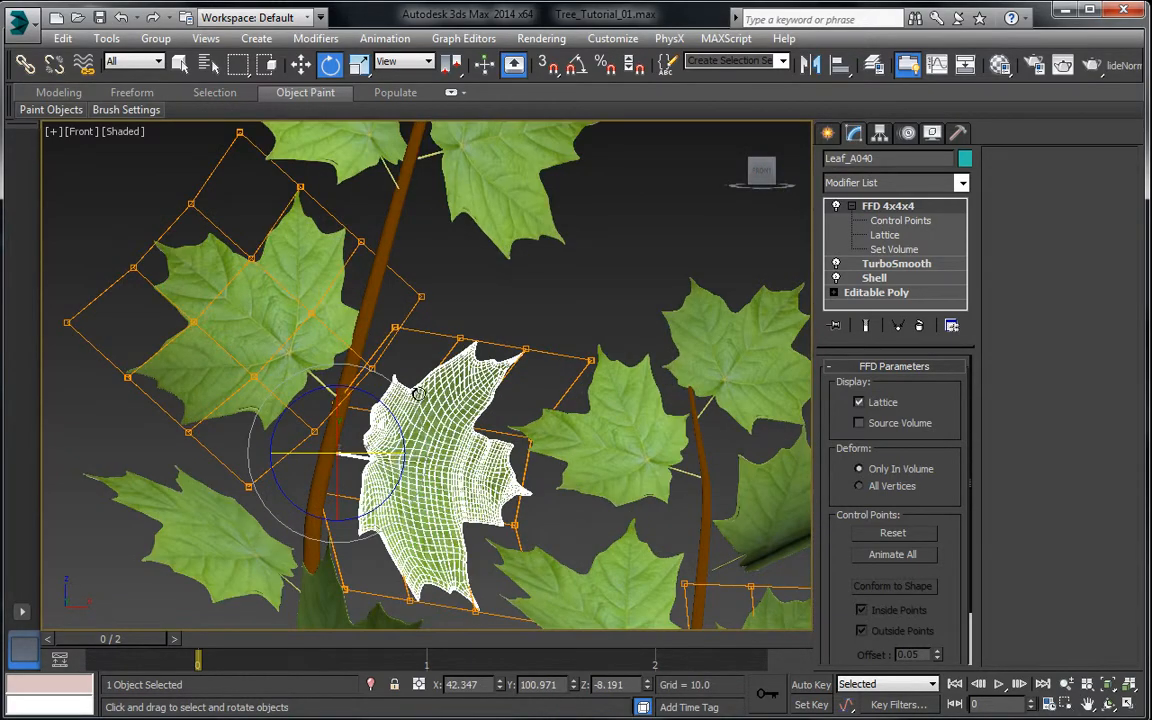
pyautogui.moveTo(386, 414); pyautogui.dragTo(360, 369)
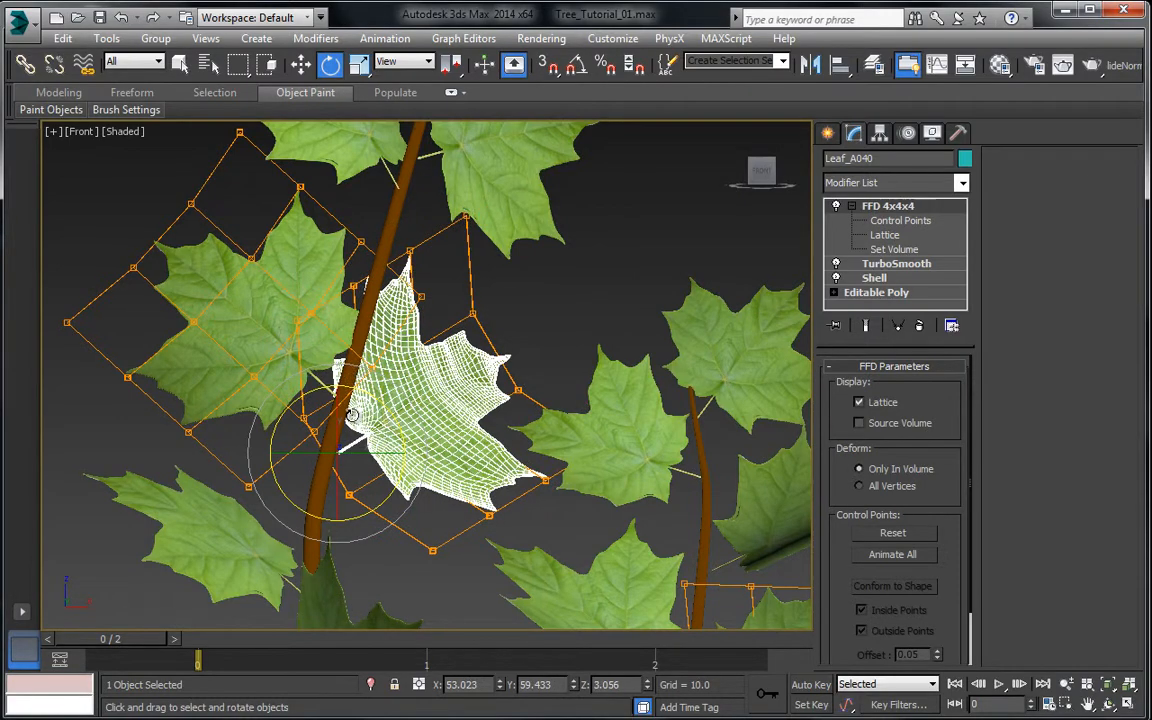
pyautogui.moveTo(352, 413); pyautogui.dragTo(427, 367)
pyautogui.click(579, 275)
pyautogui.moveTo(530, 321); pyautogui.dragTo(491, 372, button='middle')
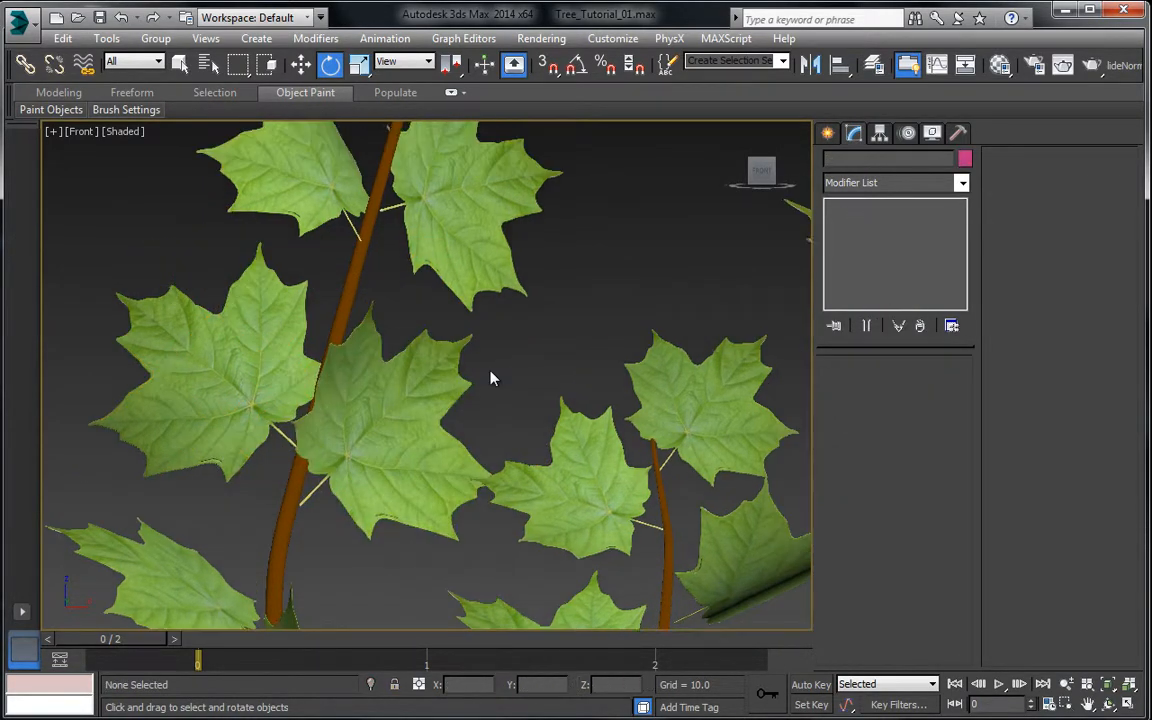
# Step: Fine-tune the angle of Leaf_A040 with a small extra rotation, and clear the selection
pyautogui.scroll(-2, 491, 373)
pyautogui.click(417, 427)
pyautogui.moveTo(404, 427); pyautogui.dragTo(410, 440)
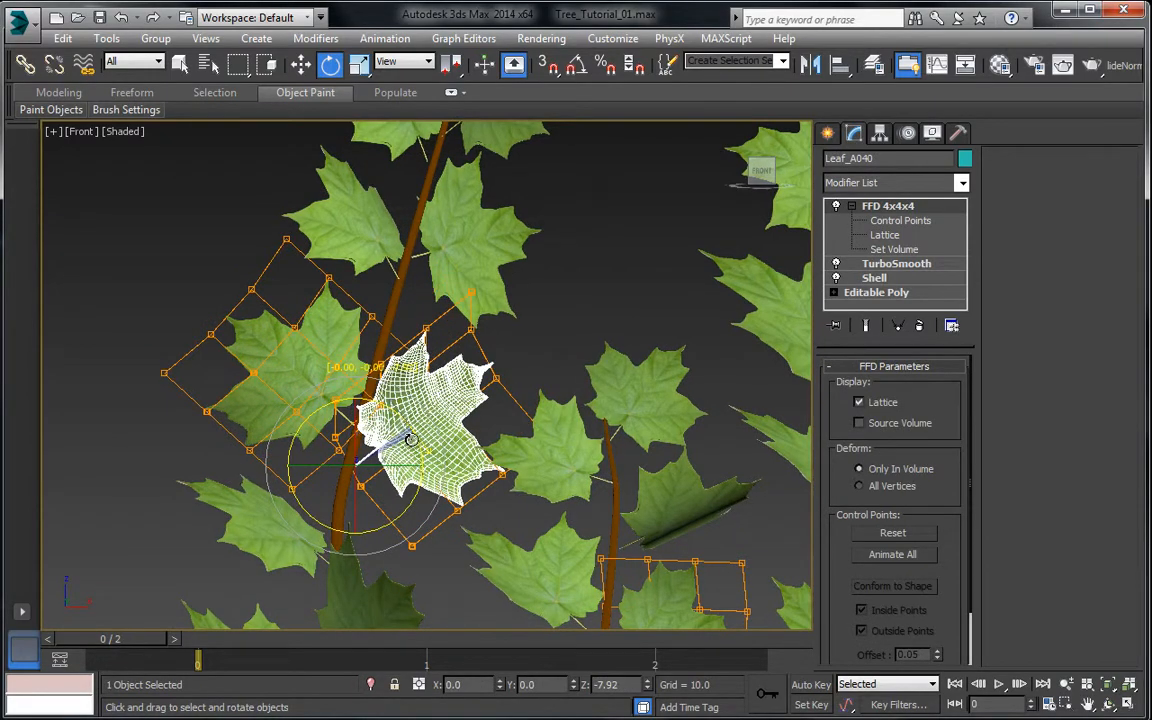
pyautogui.click(573, 323)
# Step: Examine the second tree's foliage from its outer branches up to the top of the central branch
pyautogui.scroll(-4, 476, 398)
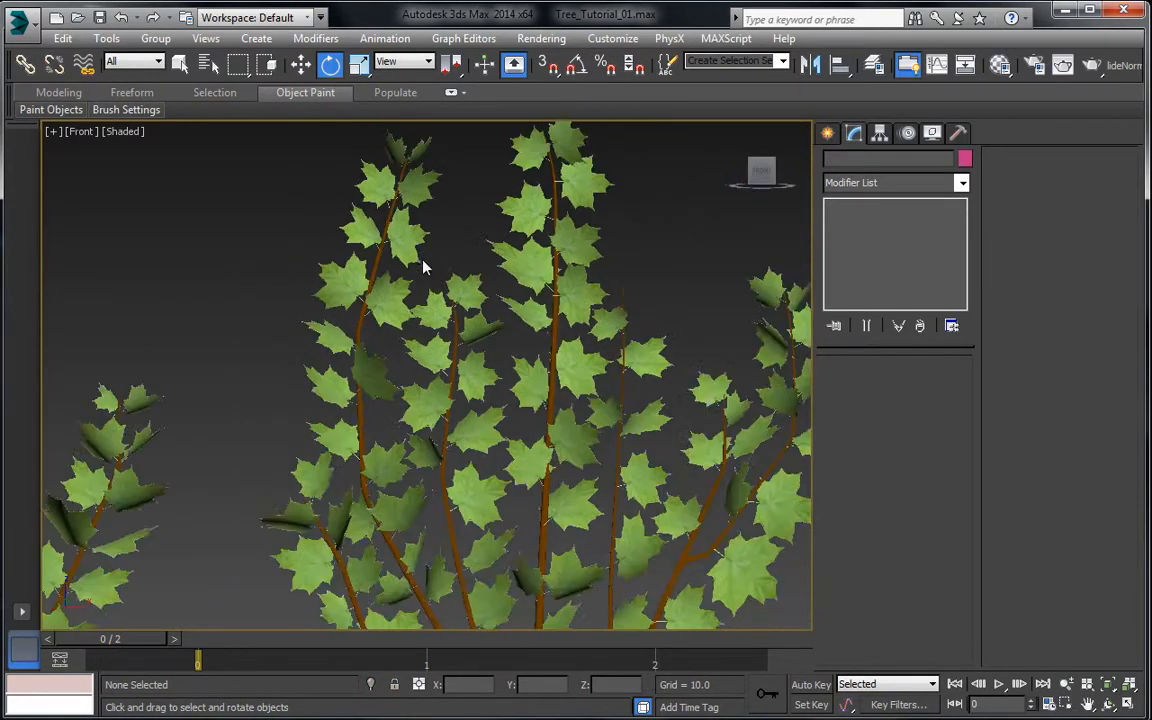
pyautogui.moveTo(419, 257); pyautogui.dragTo(411, 307, button='middle')
pyautogui.moveTo(433, 424); pyautogui.dragTo(388, 480, button='middle')
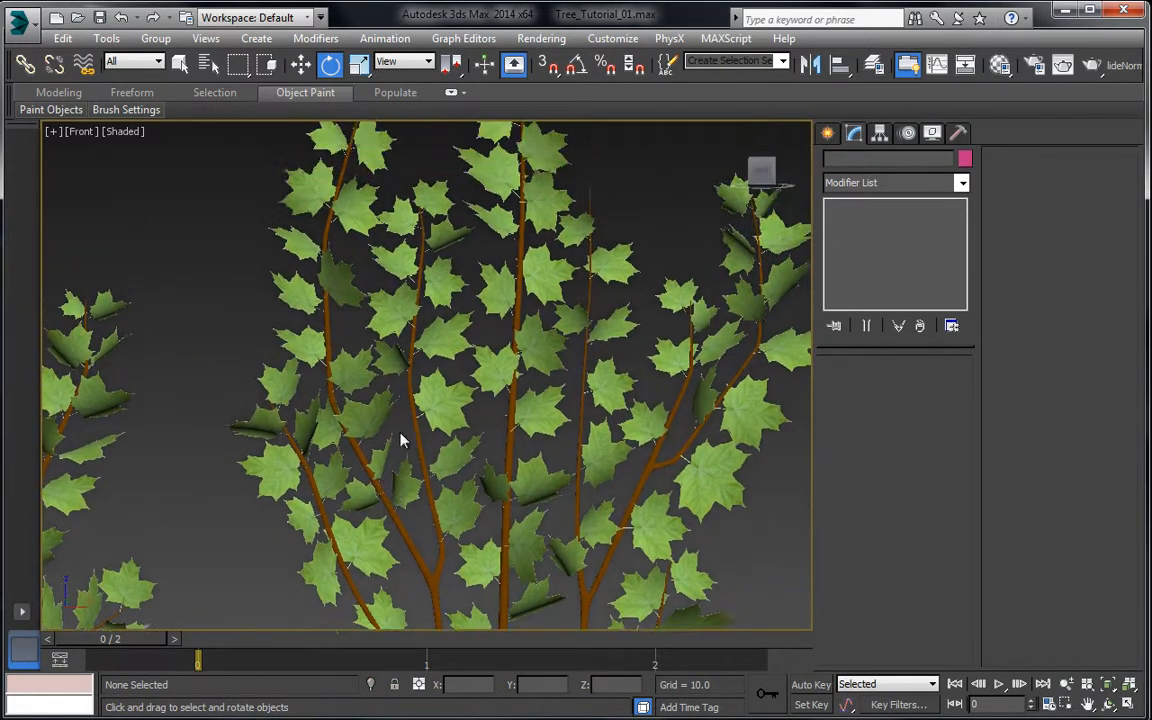
pyautogui.moveTo(387, 304); pyautogui.dragTo(378, 332, button='middle')
pyautogui.scroll(-2, 378, 375)
pyautogui.moveTo(401, 478); pyautogui.dragTo(356, 512, button='middle')
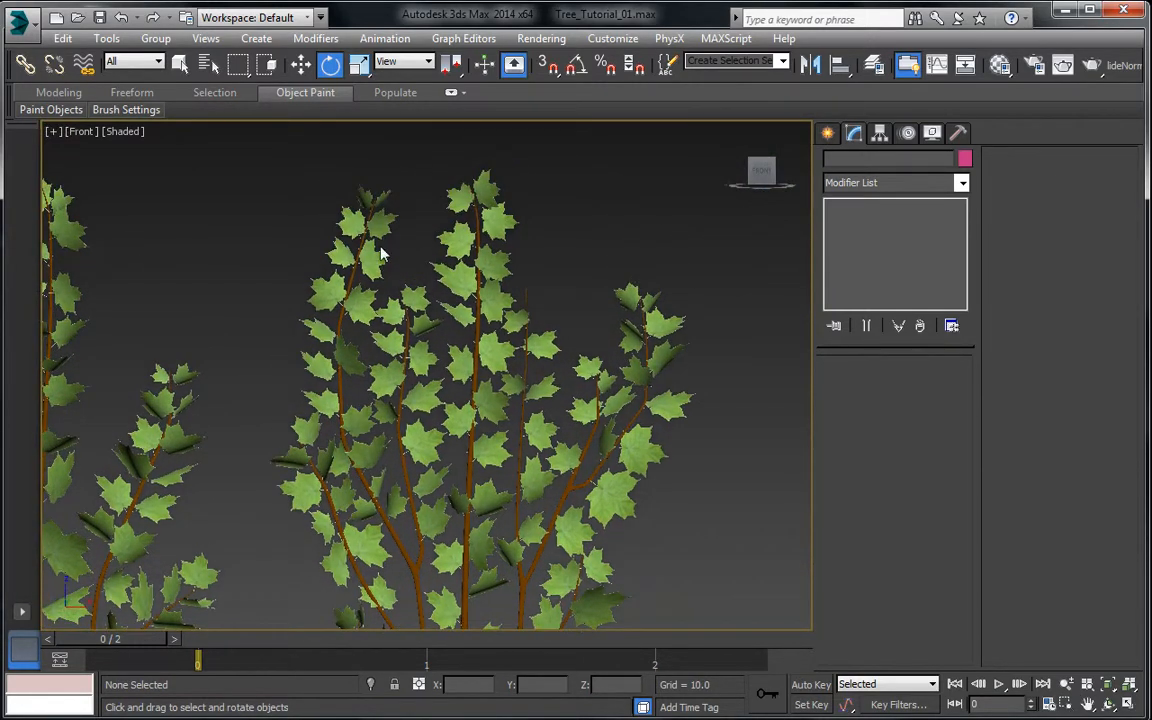
pyautogui.scroll(3, 443, 262)
pyautogui.moveTo(443, 262); pyautogui.dragTo(468, 280, button='middle')
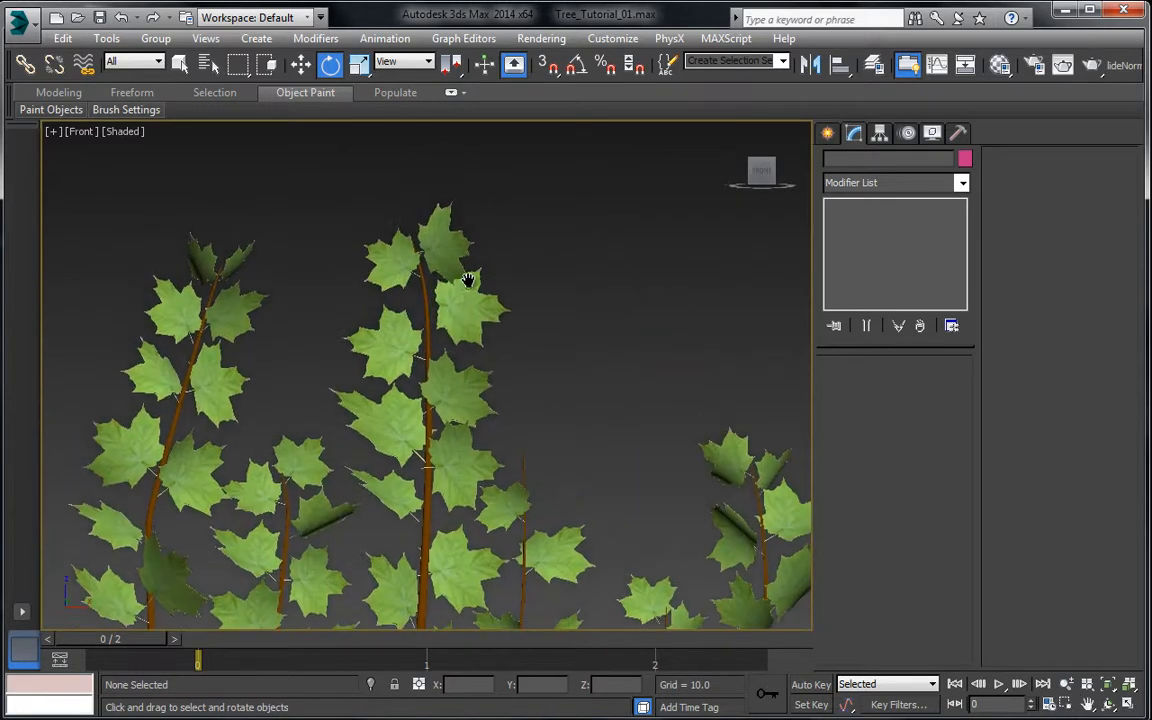
# Step: Scale down Leaf_C043 near the top of the second tree's central branch and rotate it to a new angle
pyautogui.click(409, 328)
pyautogui.click(357, 64)
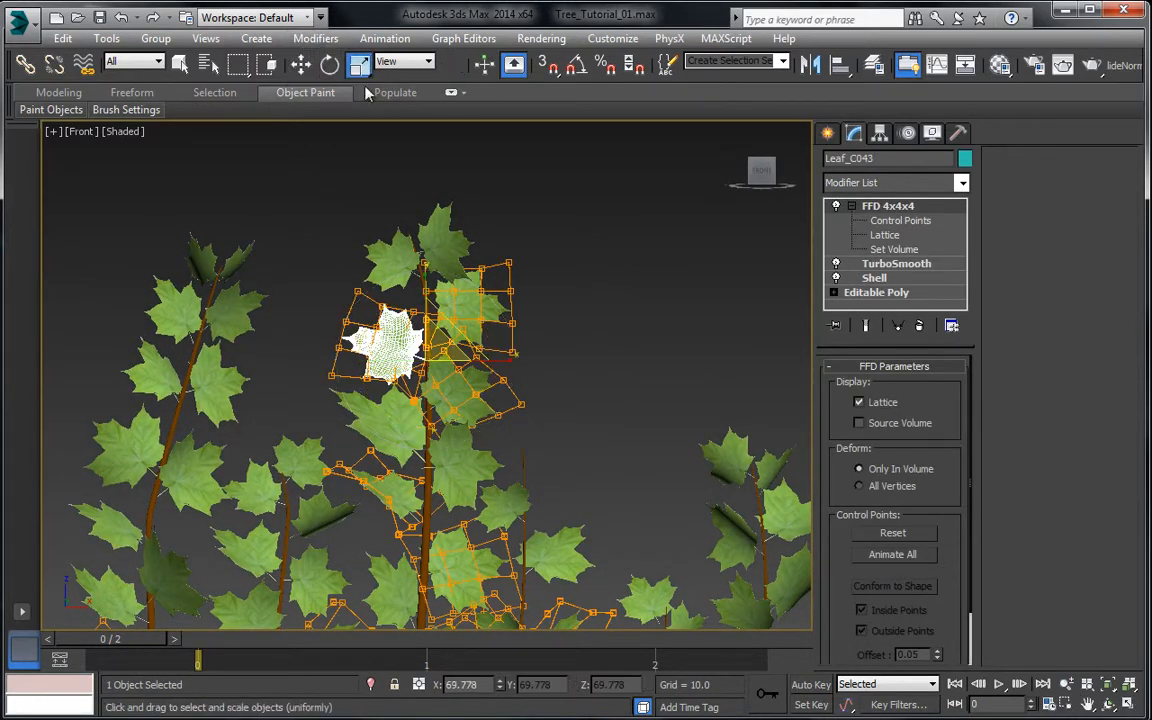
pyautogui.scroll(2, 428, 333)
pyautogui.moveTo(448, 336); pyautogui.dragTo(607, 322)
pyautogui.click(330, 64)
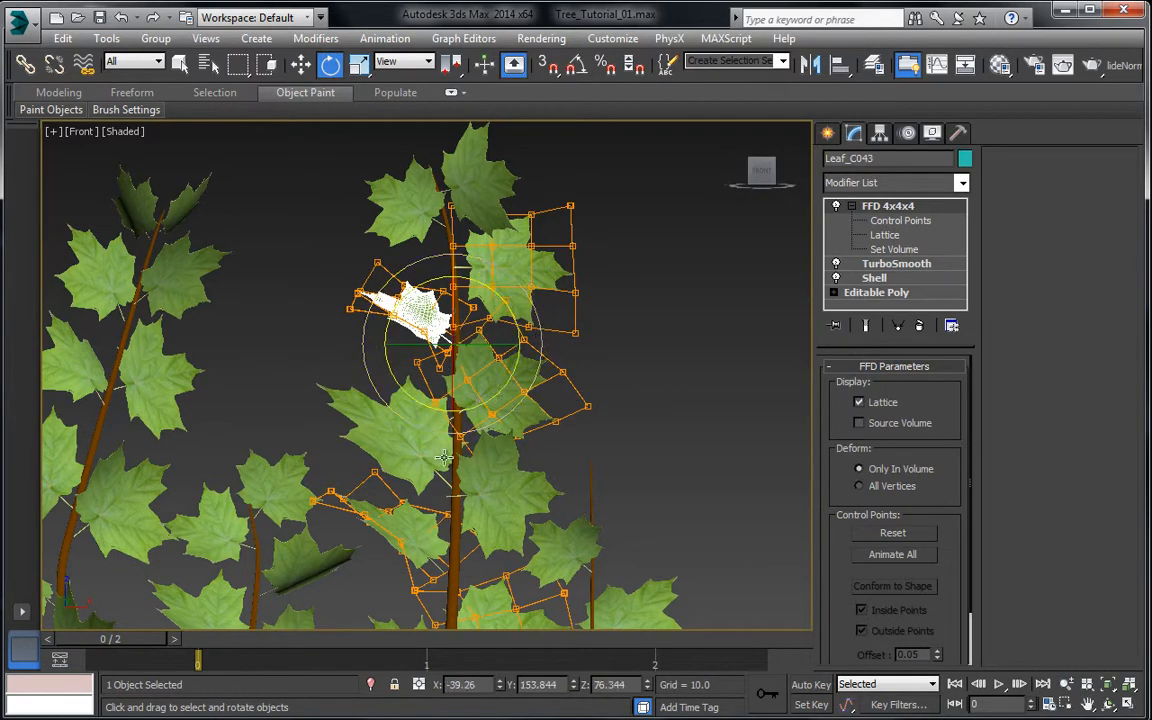
# Step: Rotate Leaf_C056, the large leaf below Leaf_C043 on the central branch, and clear the selection
pyautogui.click(420, 430)
pyautogui.moveTo(502, 459); pyautogui.dragTo(420, 402)
pyautogui.click(605, 421)
pyautogui.scroll(-3, 605, 421)
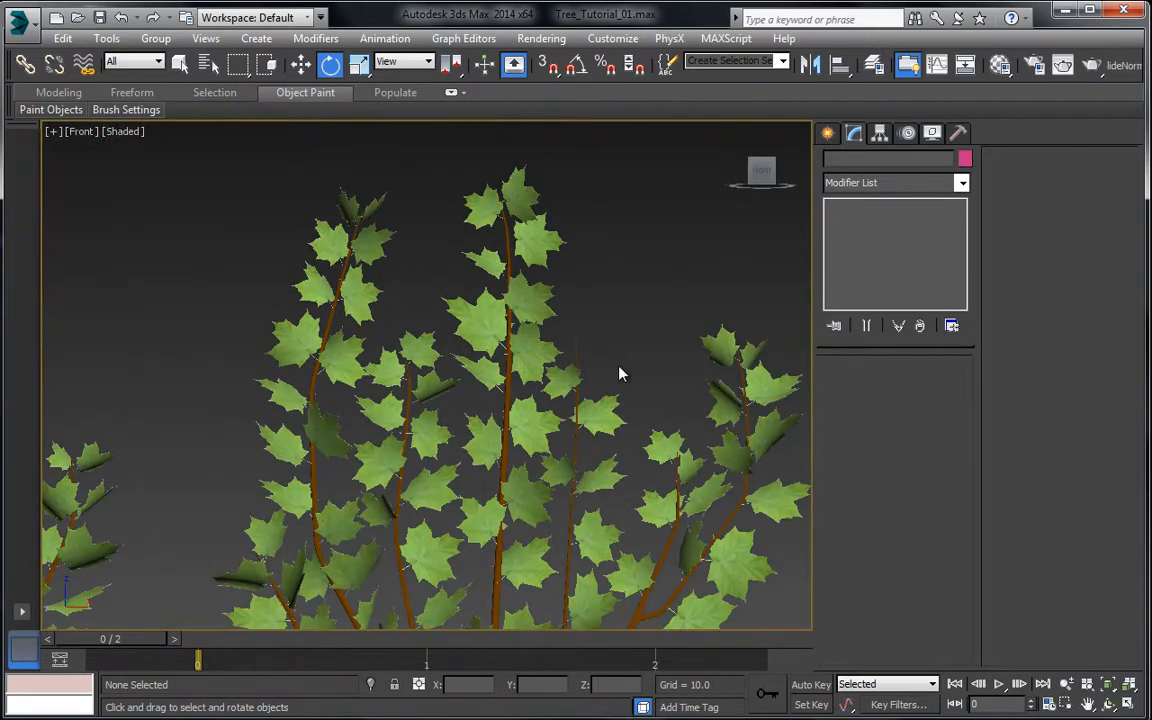
# Step: Scale Leaf_C056 down slightly and move it up along the second tree's central branch
pyautogui.scroll(6, 620, 373)
pyautogui.click(423, 301)
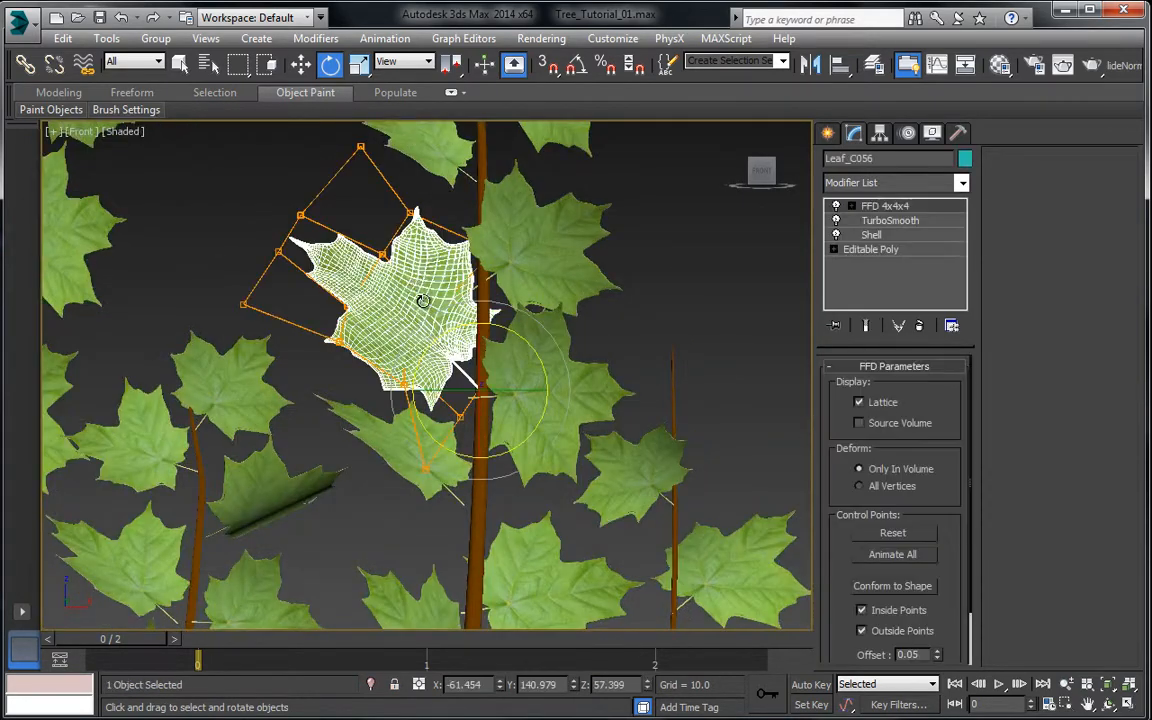
pyautogui.click(359, 64)
pyautogui.moveTo(488, 391); pyautogui.dragTo(499, 404)
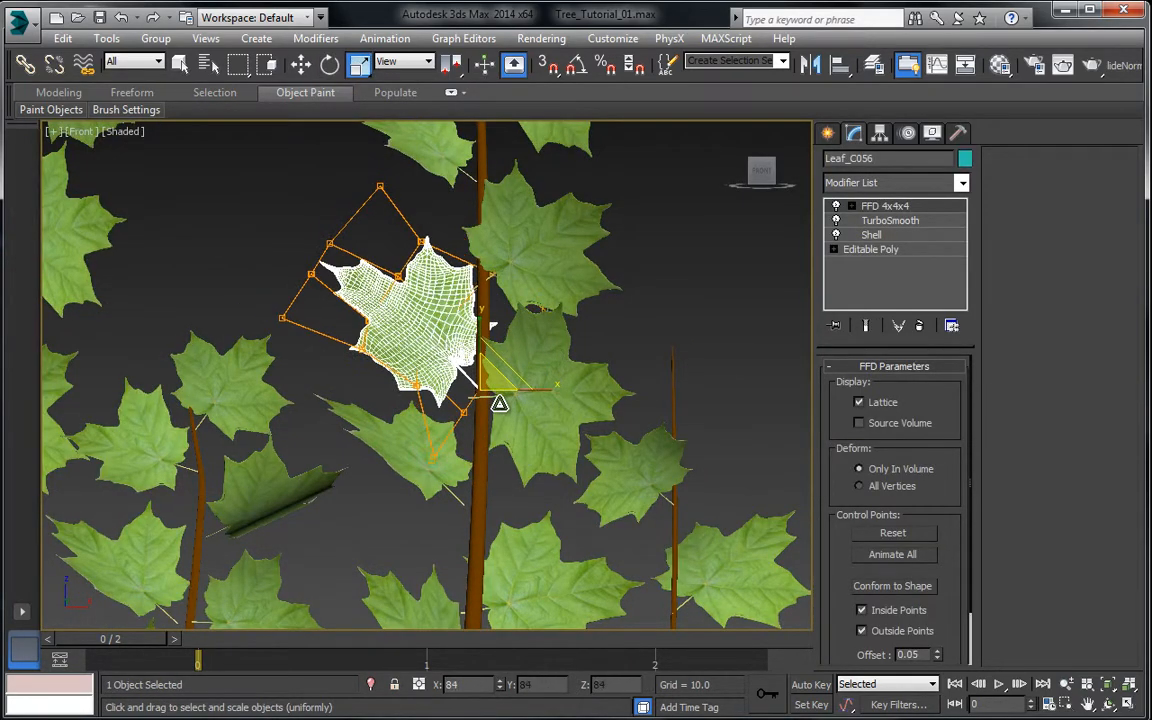
pyautogui.click(301, 64)
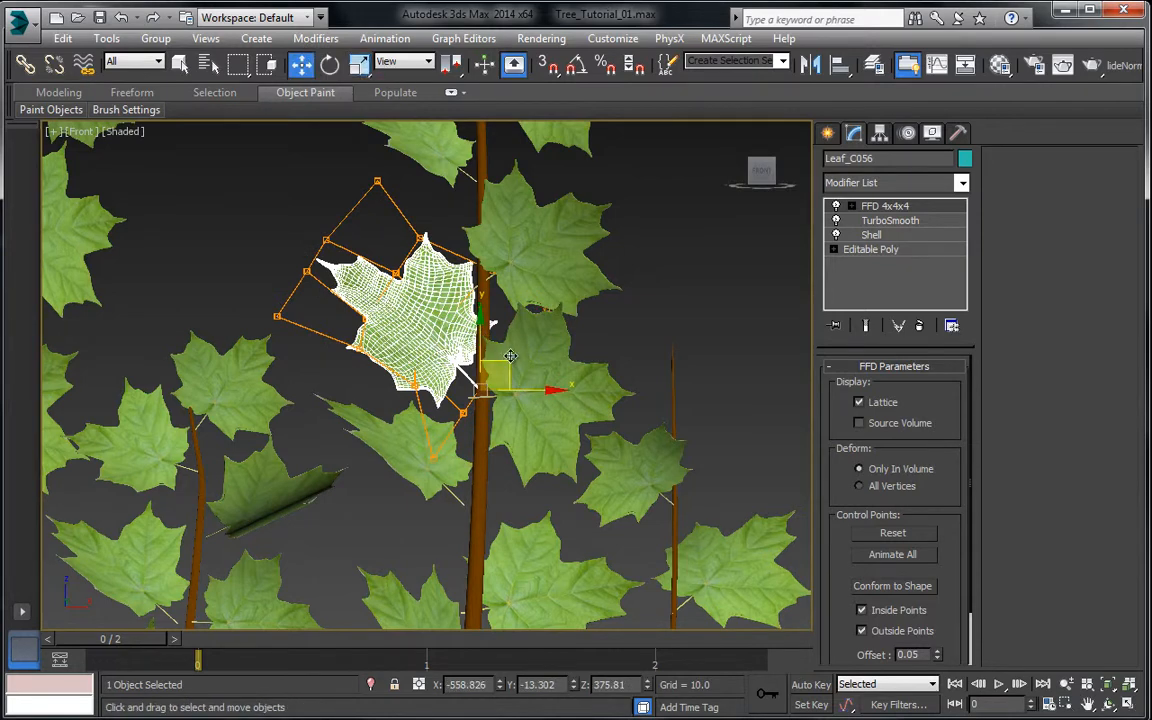
pyautogui.moveTo(498, 341); pyautogui.dragTo(500, 284)
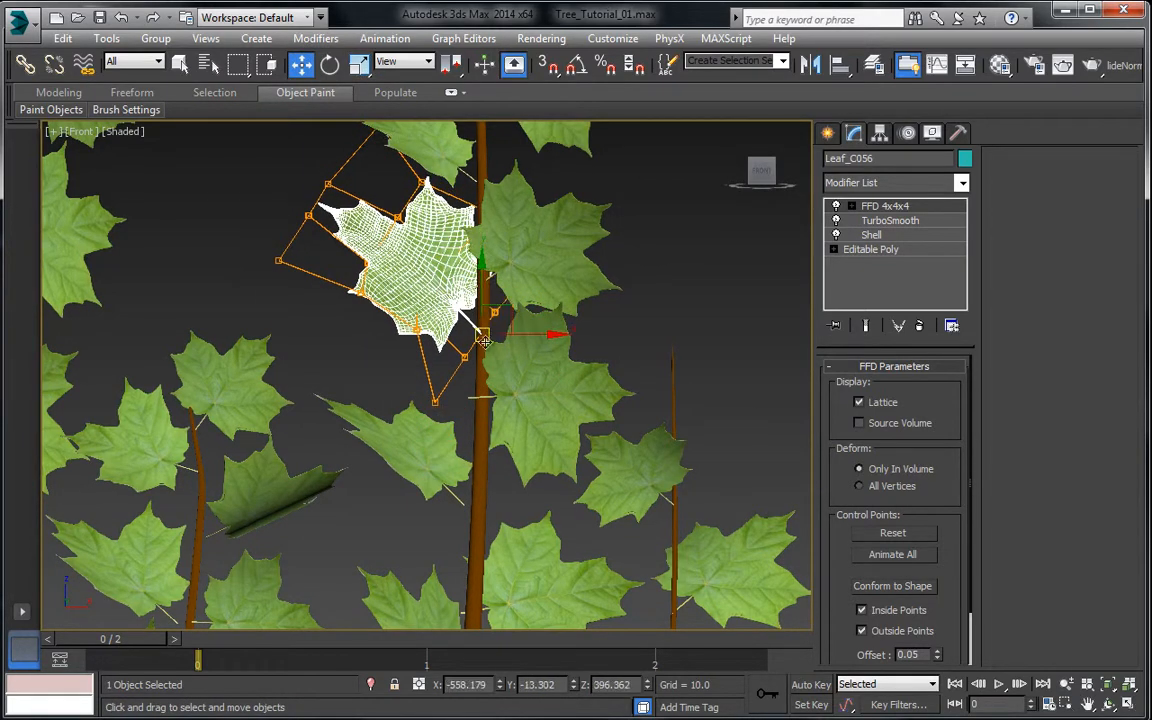
# Step: Nudge Leaf_A035, the top leaf of the thin neighbouring branch and Leaf_C056 to space them more evenly
pyautogui.click(522, 401)
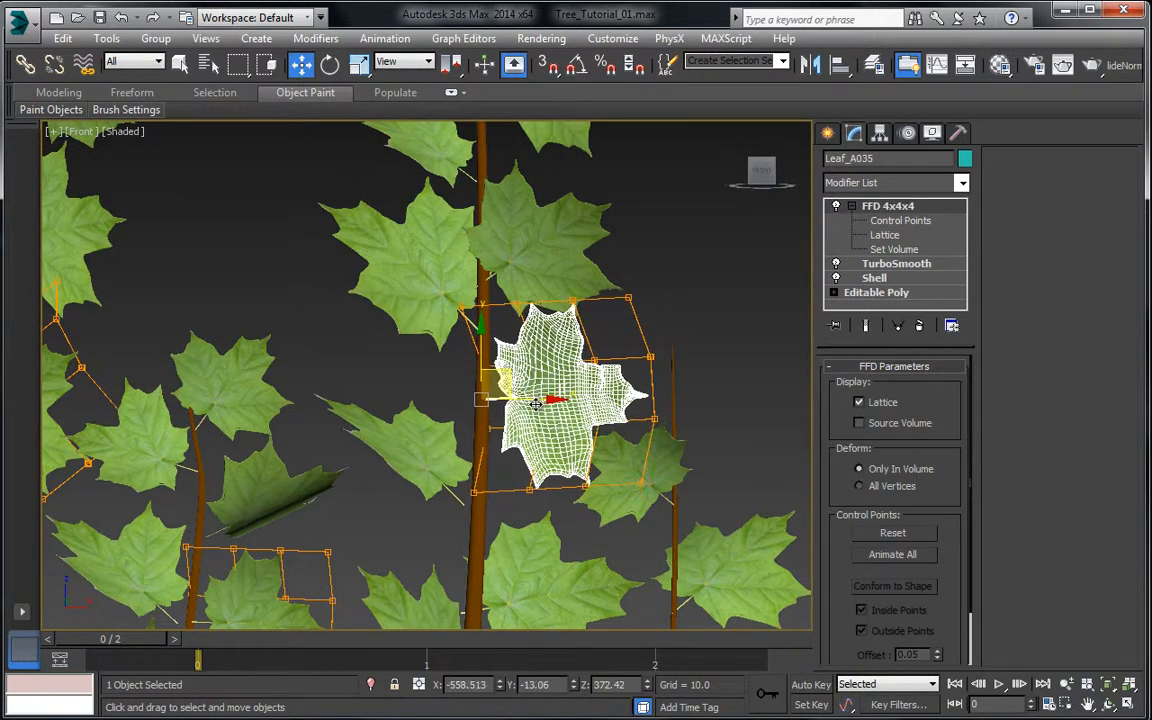
pyautogui.click(618, 482)
pyautogui.click(411, 300)
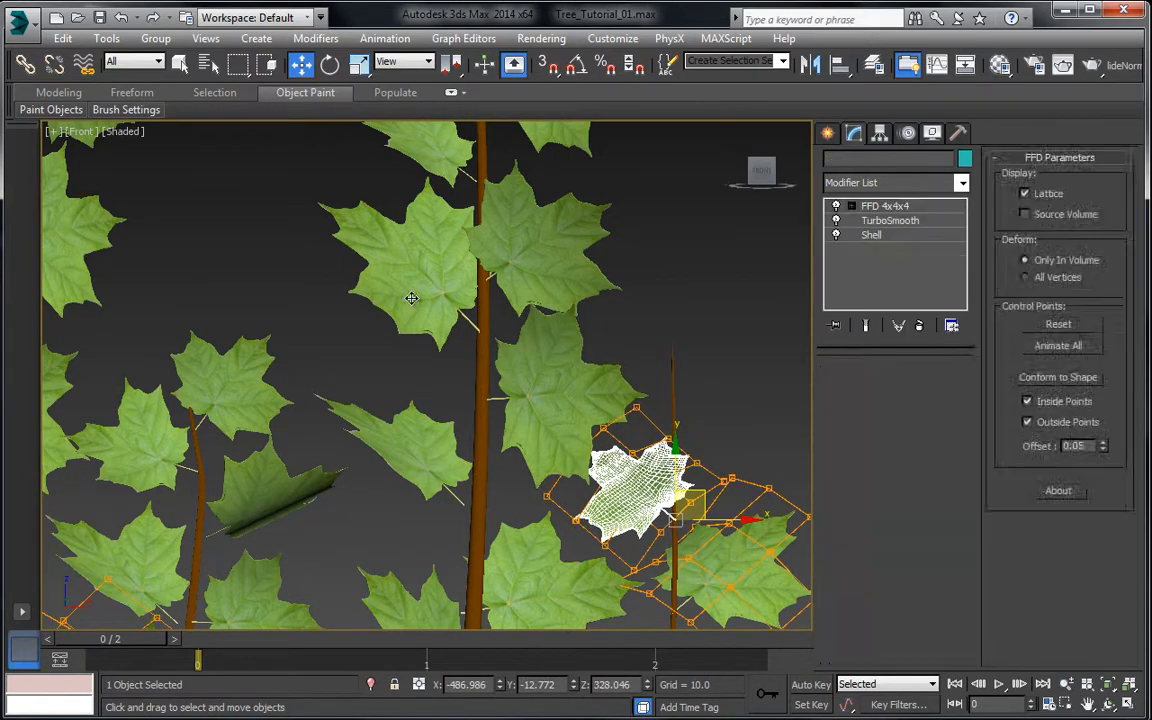
pyautogui.moveTo(485, 305); pyautogui.dragTo(481, 343)
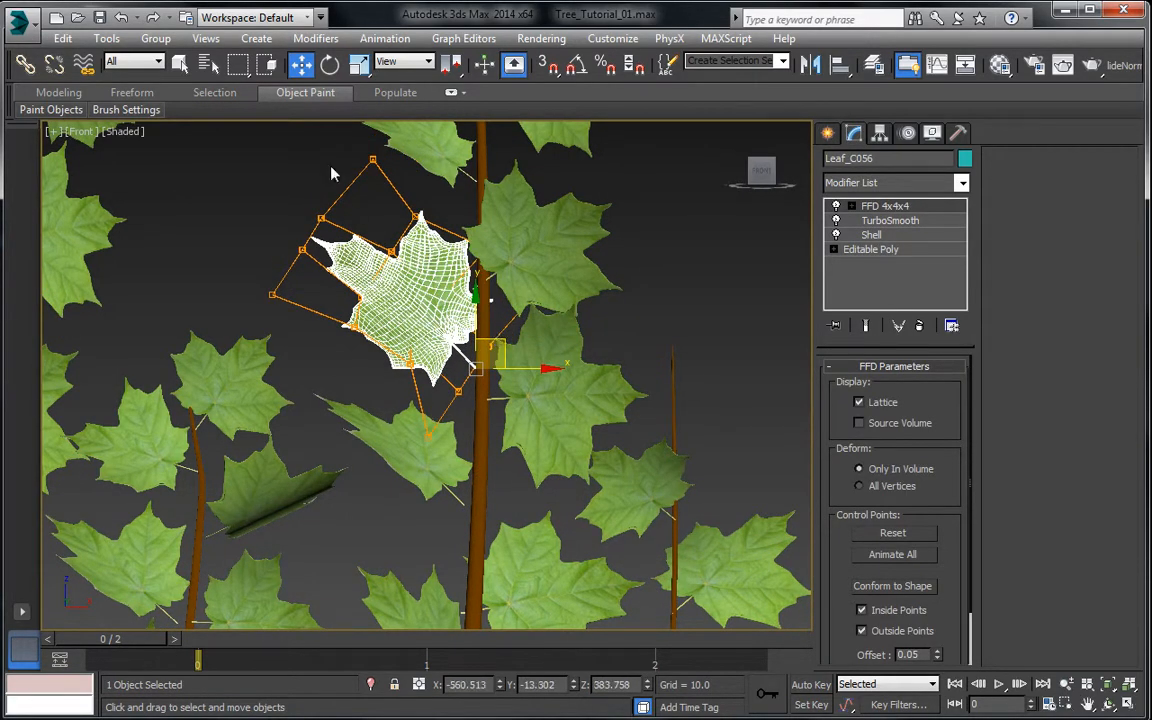
# Step: Rotate Leaf_C056 slightly around its stem base, and clear the selection
pyautogui.click(331, 65)
pyautogui.moveTo(542, 312); pyautogui.dragTo(535, 333)
pyautogui.click(604, 251)
pyautogui.scroll(-3, 609, 252)
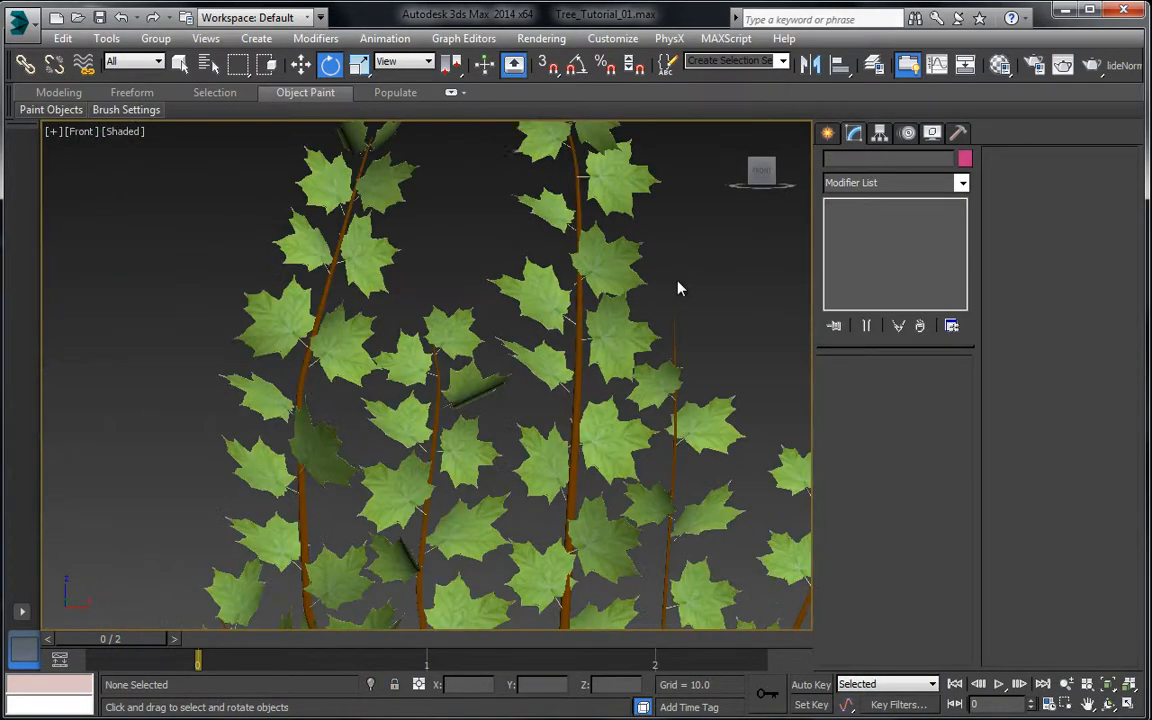
# Step: Rotate Leaf_C033 on the second tree's lower outer branch to show more of its face, and clear the selection
pyautogui.moveTo(609, 252); pyautogui.dragTo(669, 306, button='middle')
pyautogui.scroll(-4, 630, 348)
pyautogui.moveTo(630, 348); pyautogui.dragTo(545, 228, button='middle')
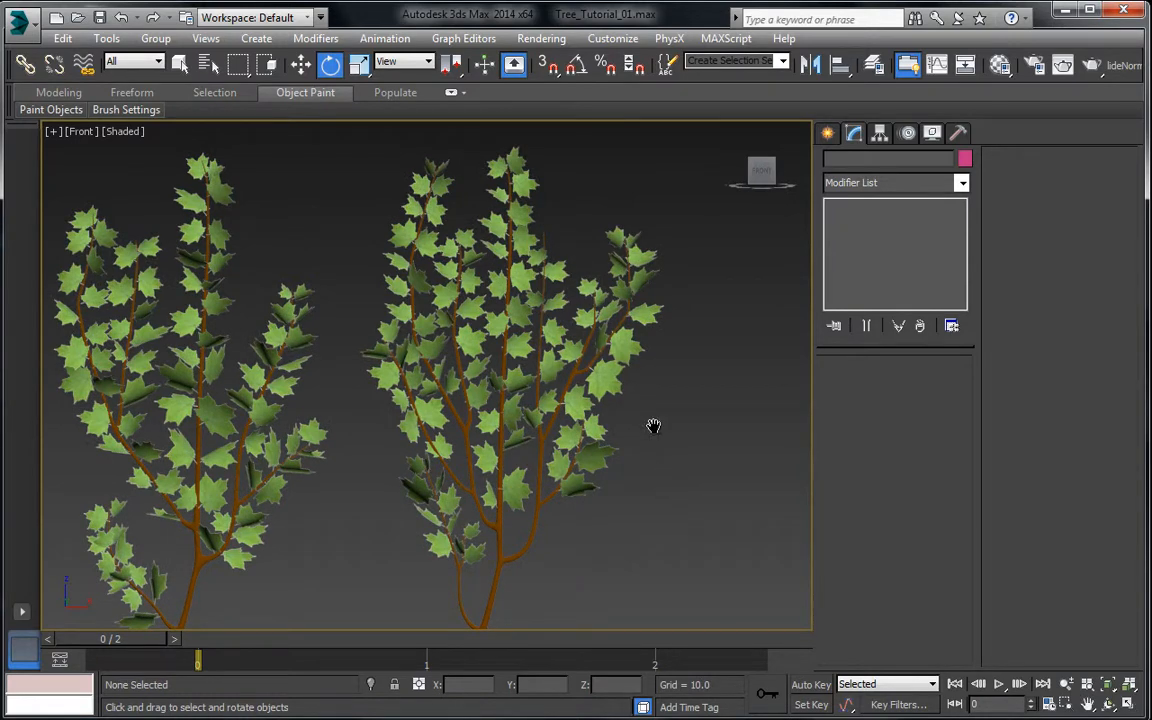
pyautogui.scroll(4, 653, 426)
pyautogui.click(557, 390)
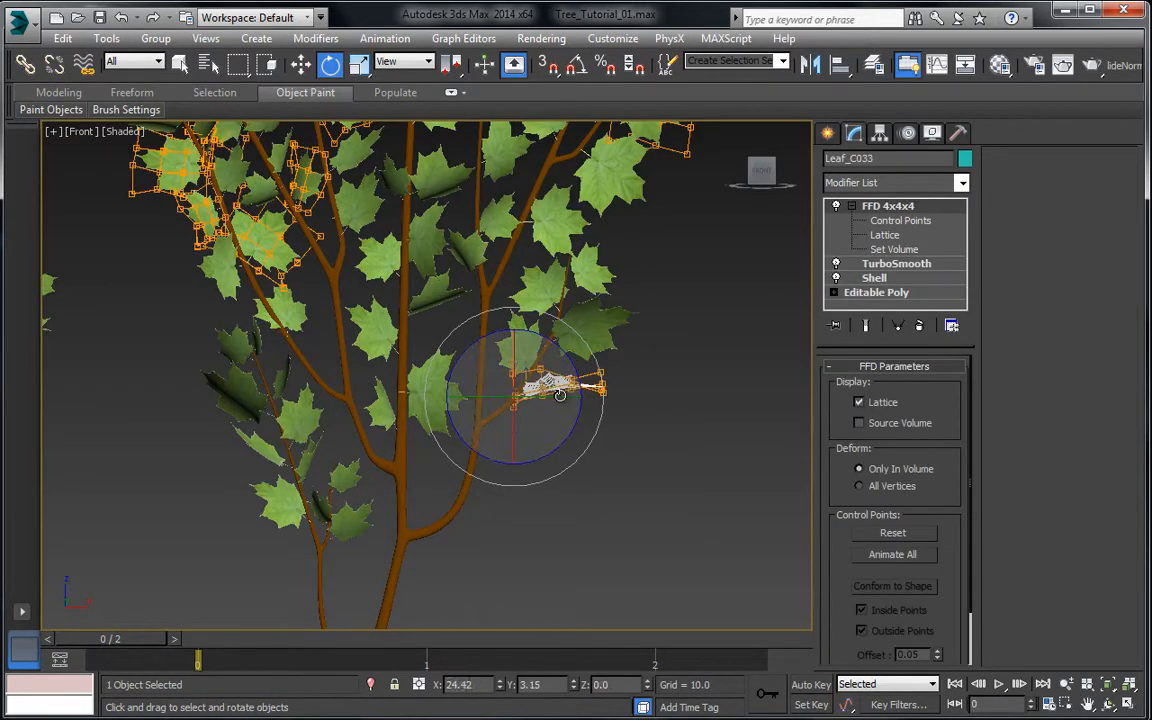
pyautogui.moveTo(560, 394); pyautogui.dragTo(613, 380)
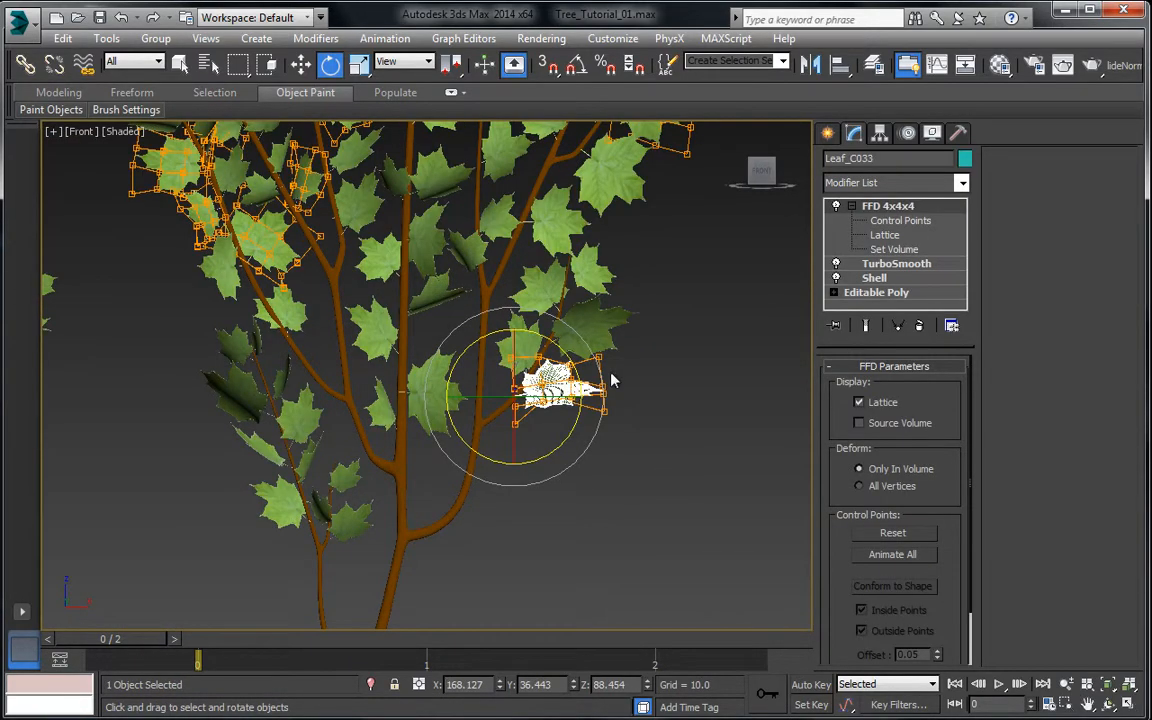
pyautogui.click(628, 430)
# Step: Check both finished leafy trees as a whole by selecting all their objects, and clear the selection
pyautogui.scroll(-6, 603, 425)
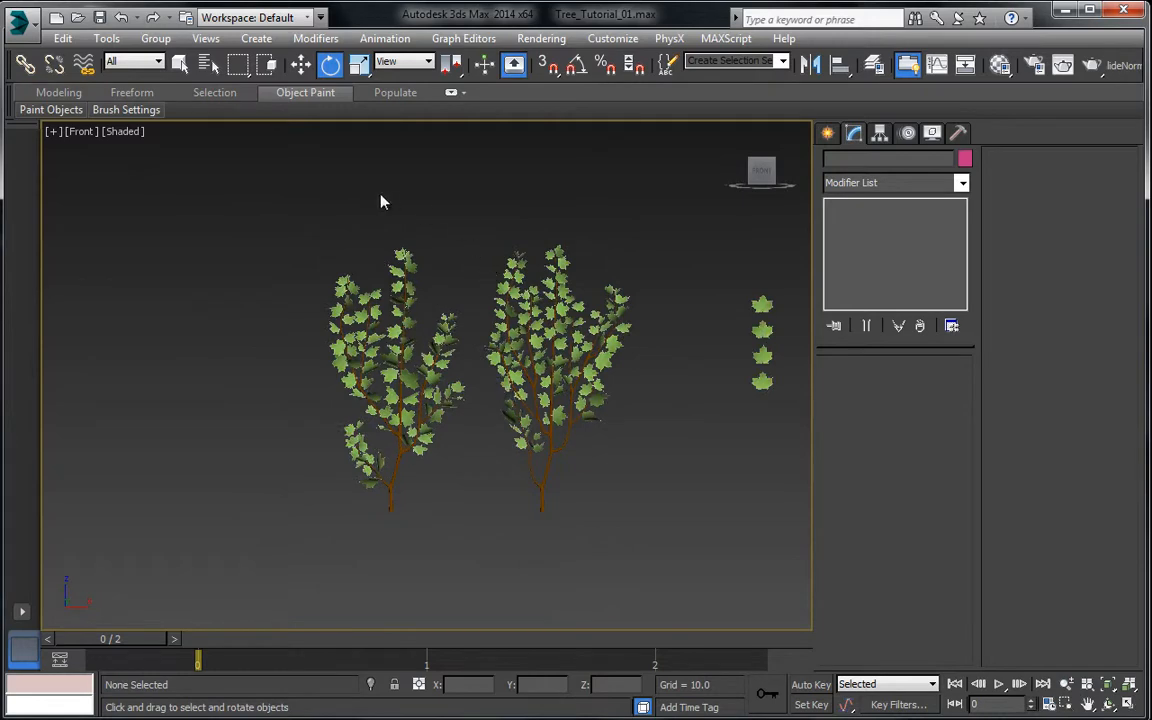
pyautogui.moveTo(443, 410); pyautogui.dragTo(666, 560)
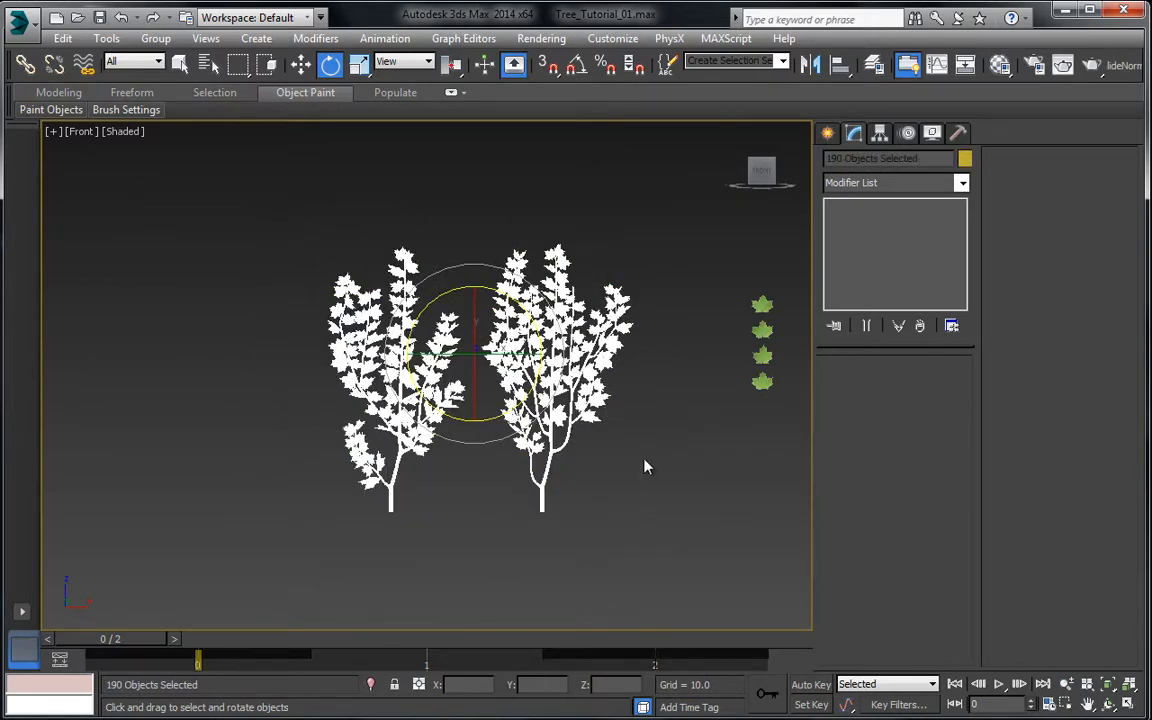
pyautogui.click(660, 466)
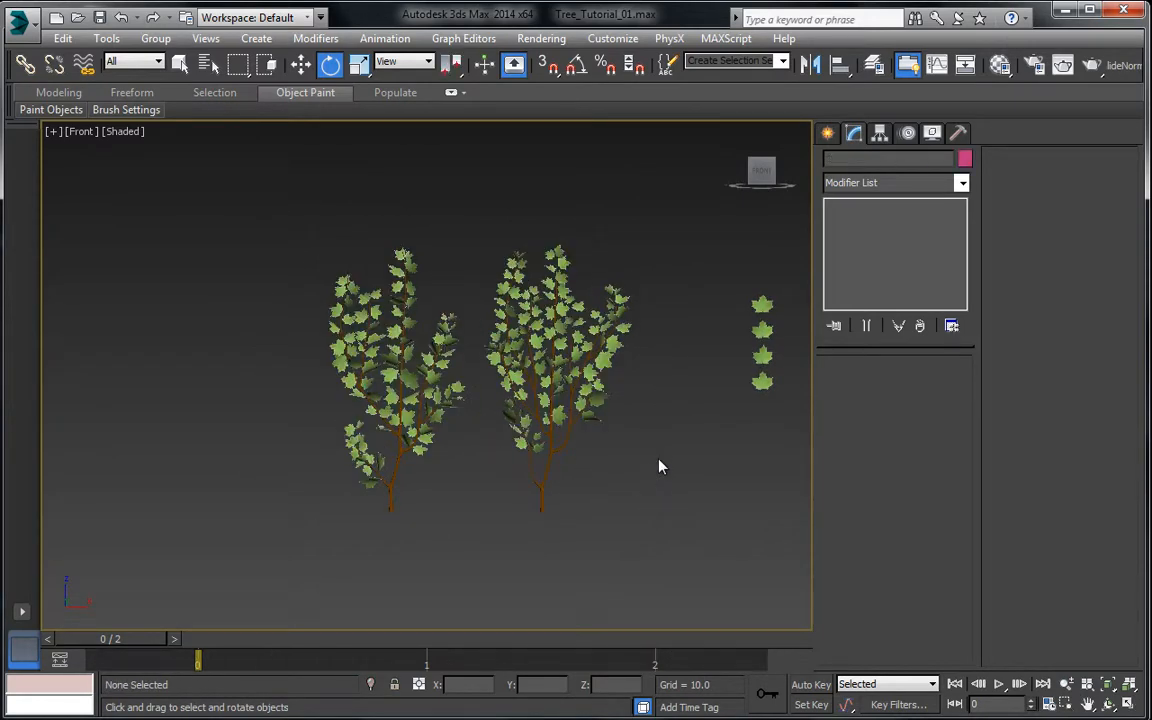